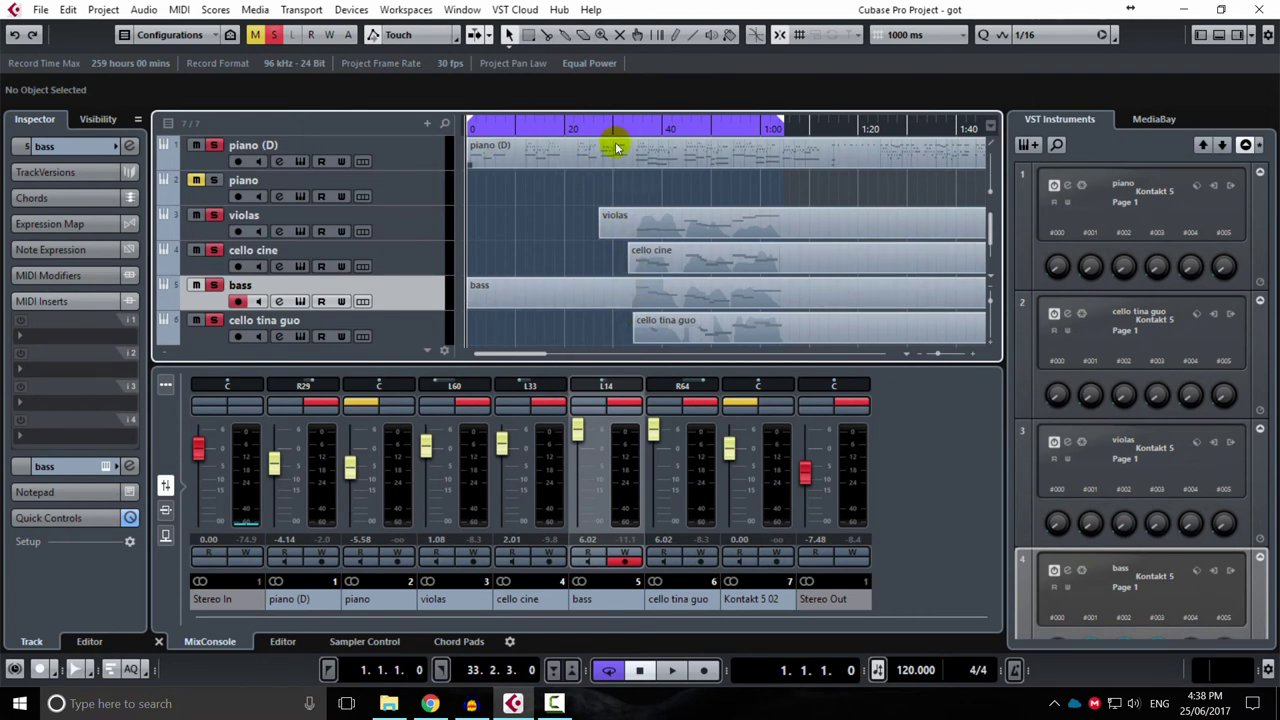
Place the playhead at bar 15, switch to the YouTube trailer in Chrome, and play its opening up to about 0:14
drag(613, 127, 607, 135)
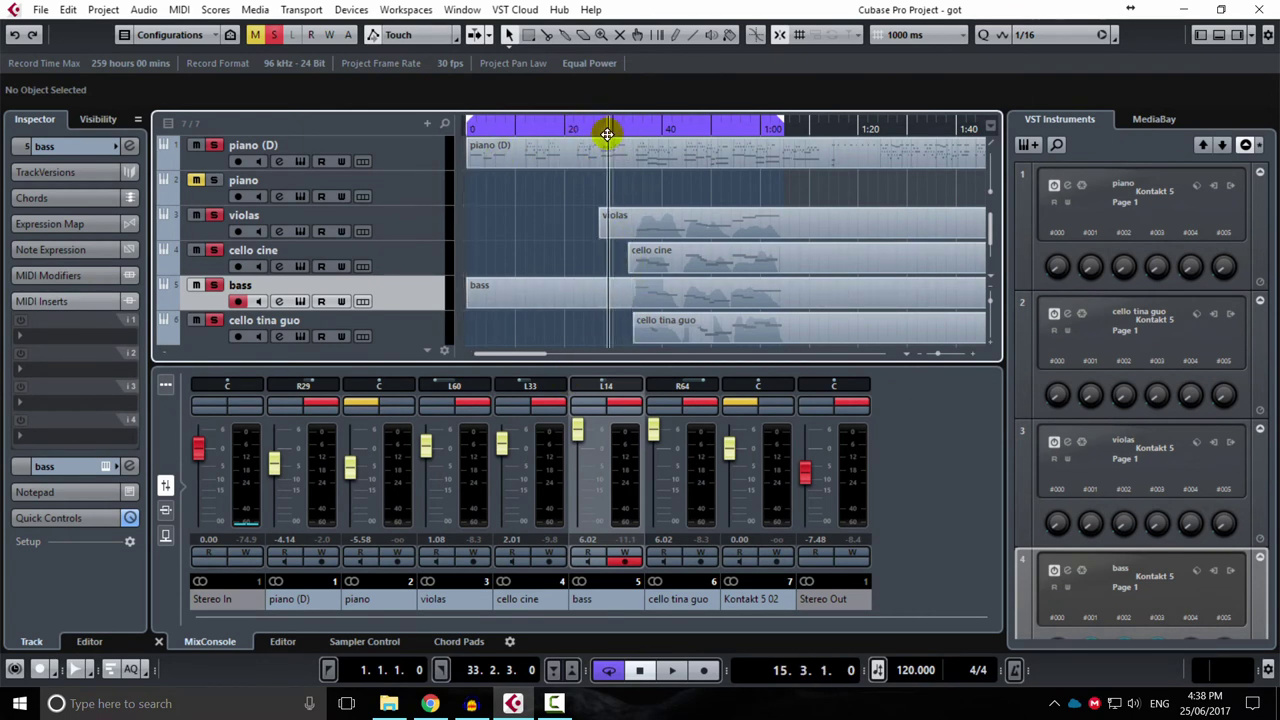
click(431, 704)
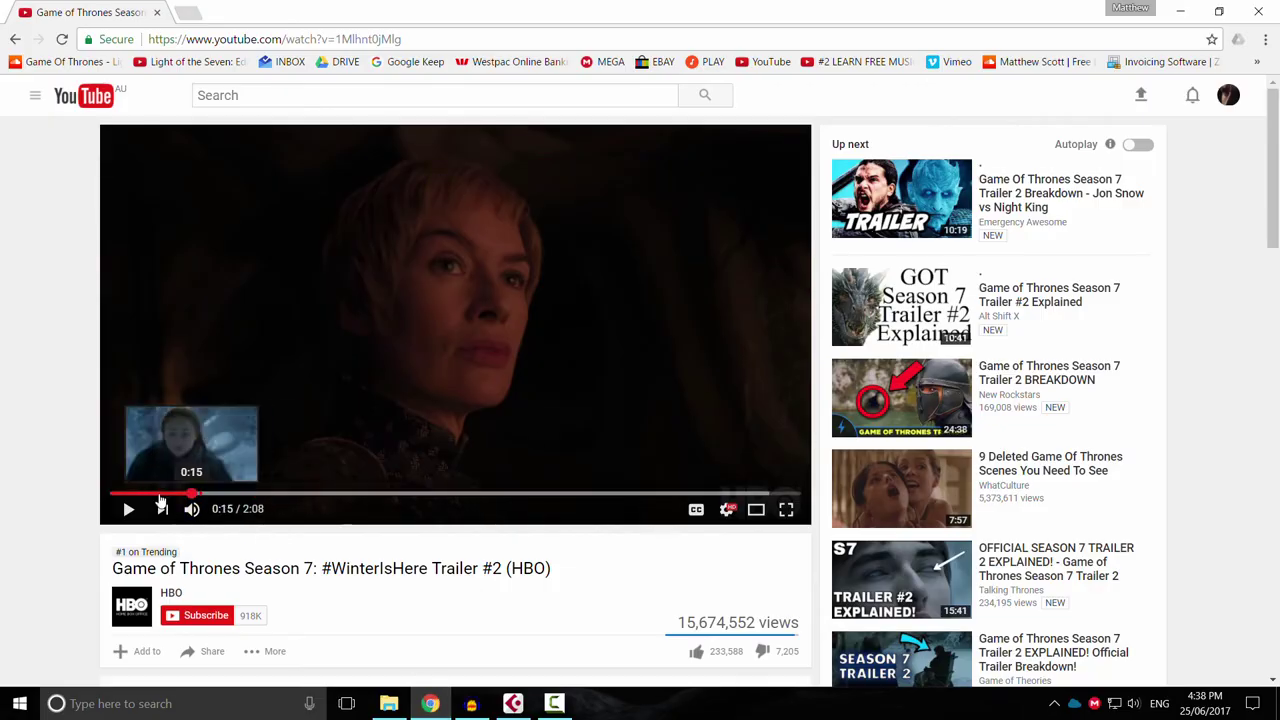
click(113, 494)
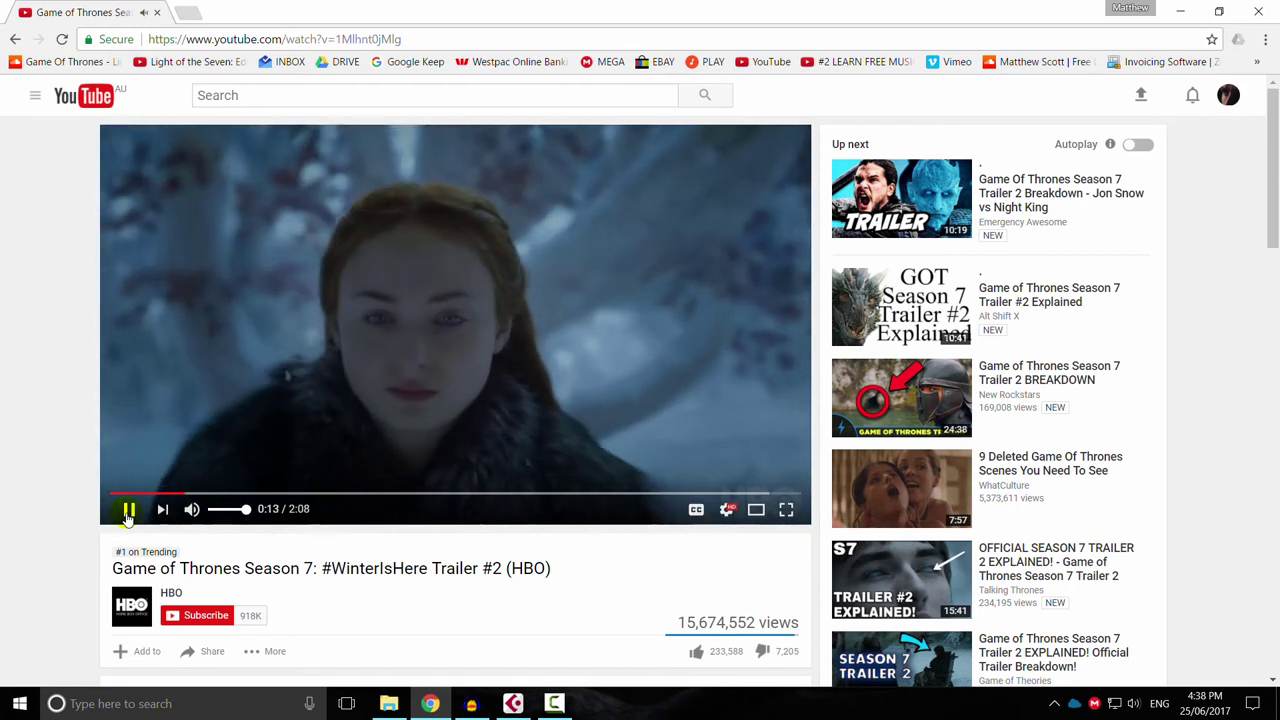
click(127, 511)
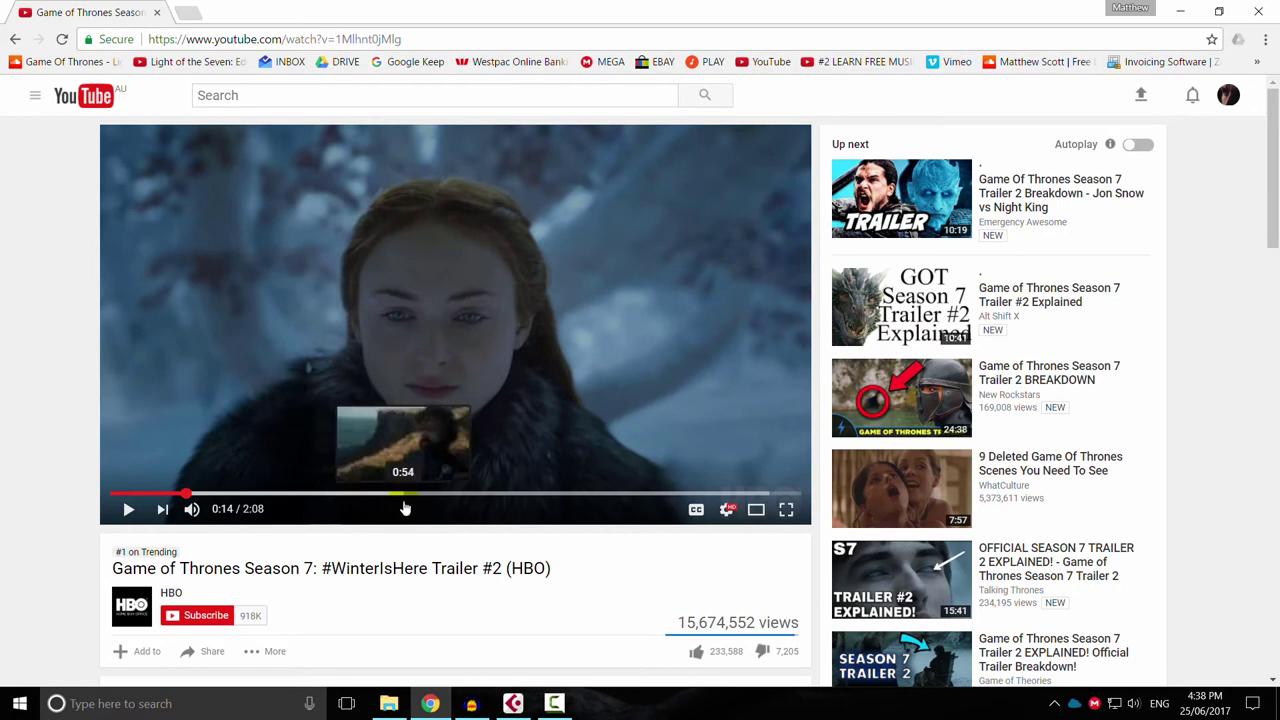
Return to the Cubase project and move the playhead to bar 17, just before the cello parts
mouse_move(555, 703)
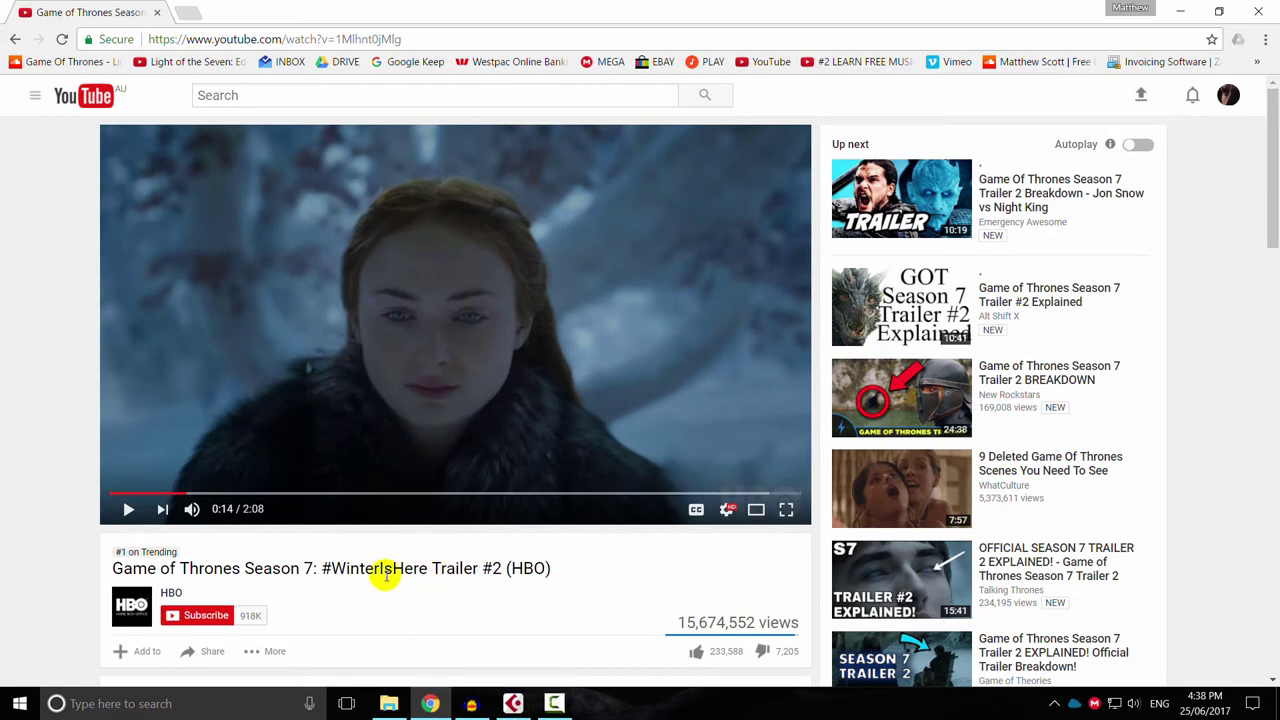
click(513, 703)
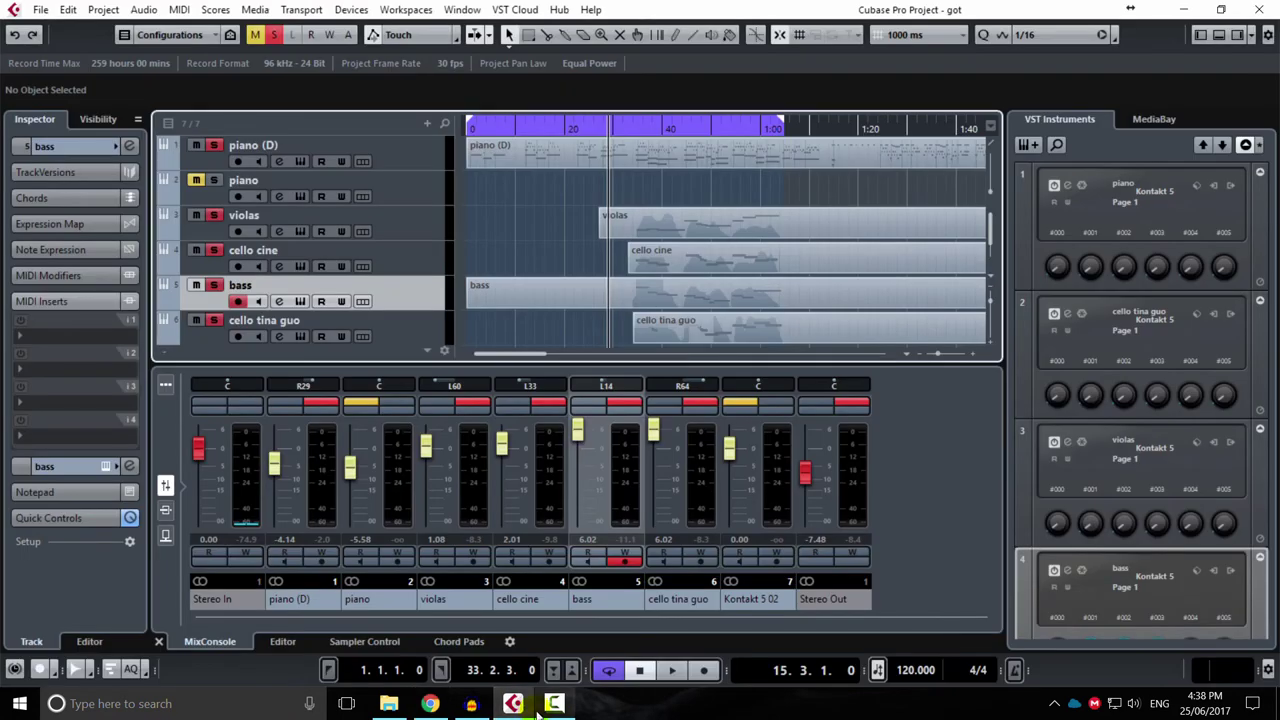
mouse_move(609, 129)
mouse_down()
mouse_move(671, 129)
mouse_move(446, 127)
mouse_move(694, 126)
mouse_move(623, 127)
mouse_up()
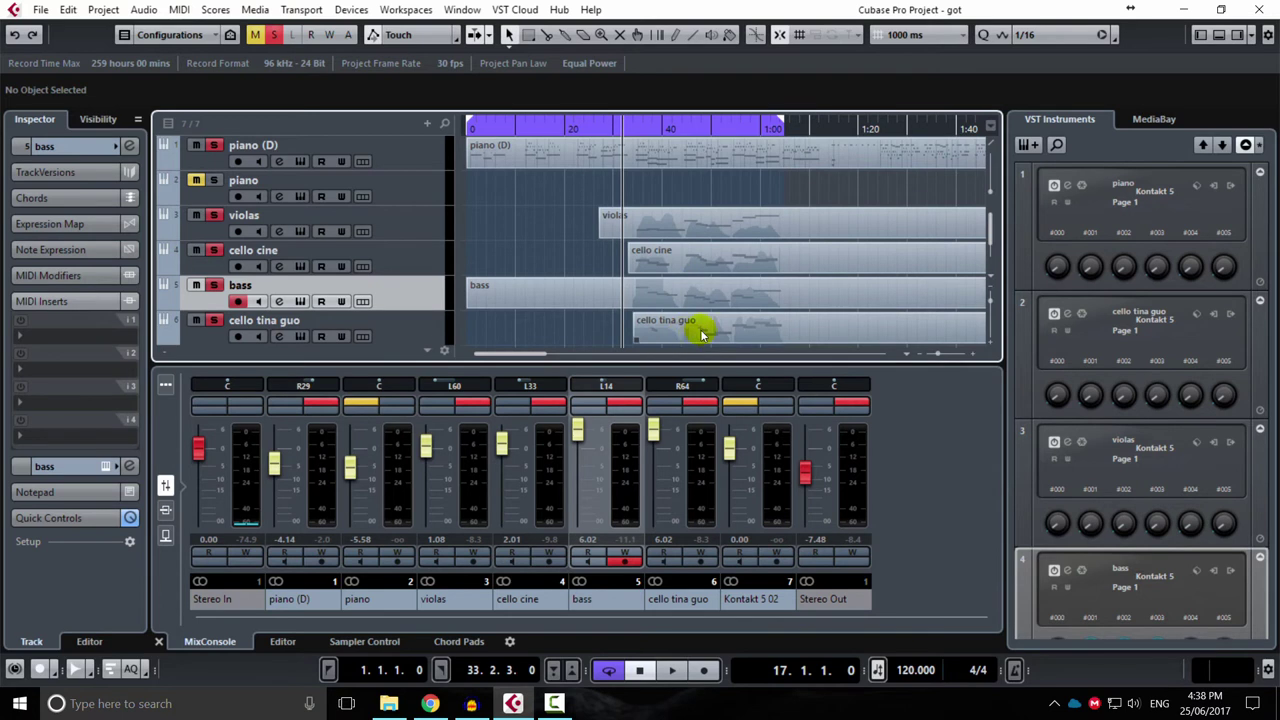
Return the playhead to the project start, clear the existing track solos and solo only the piano (D) track
drag(651, 145, 443, 140)
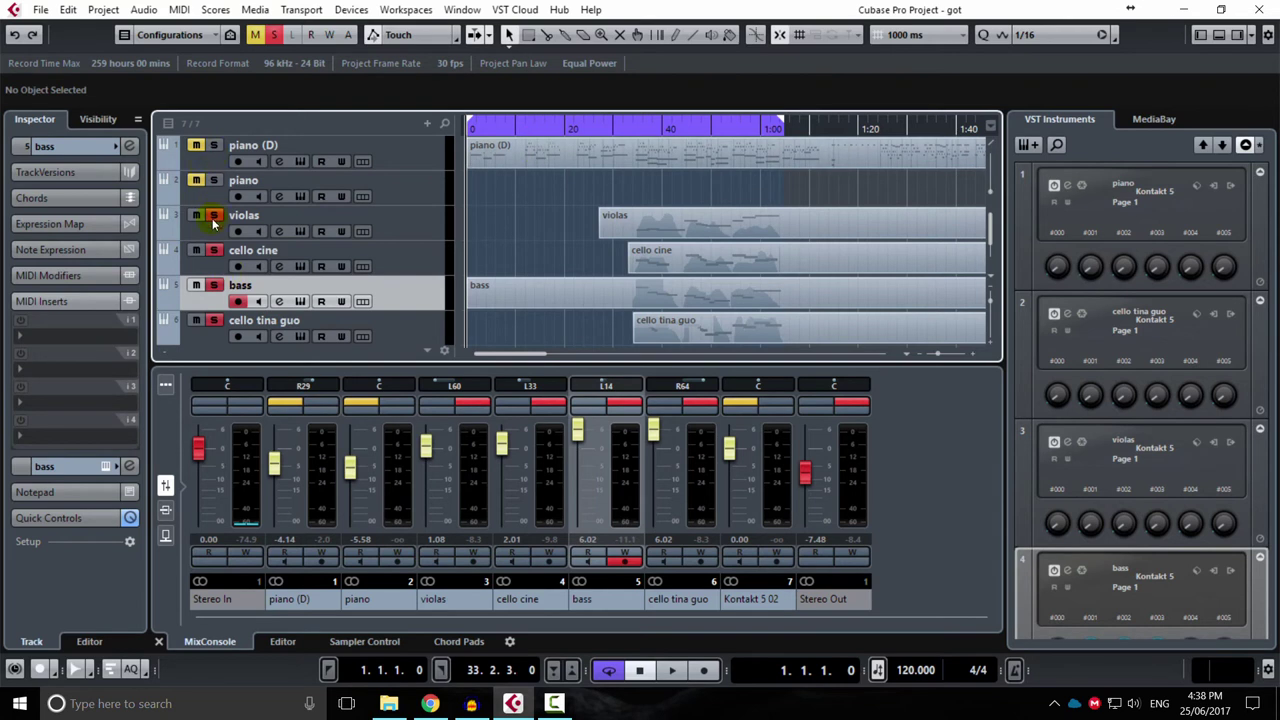
click(213, 322)
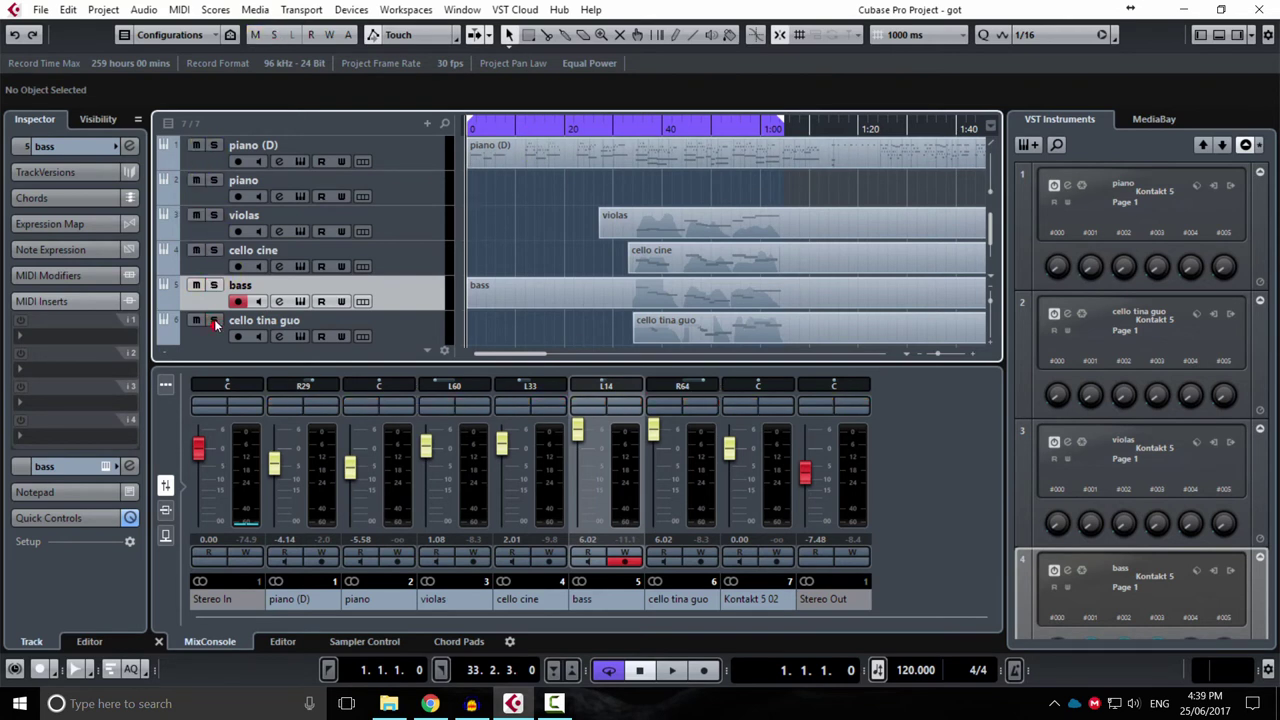
click(487, 127)
click(500, 127)
click(394, 150)
click(213, 145)
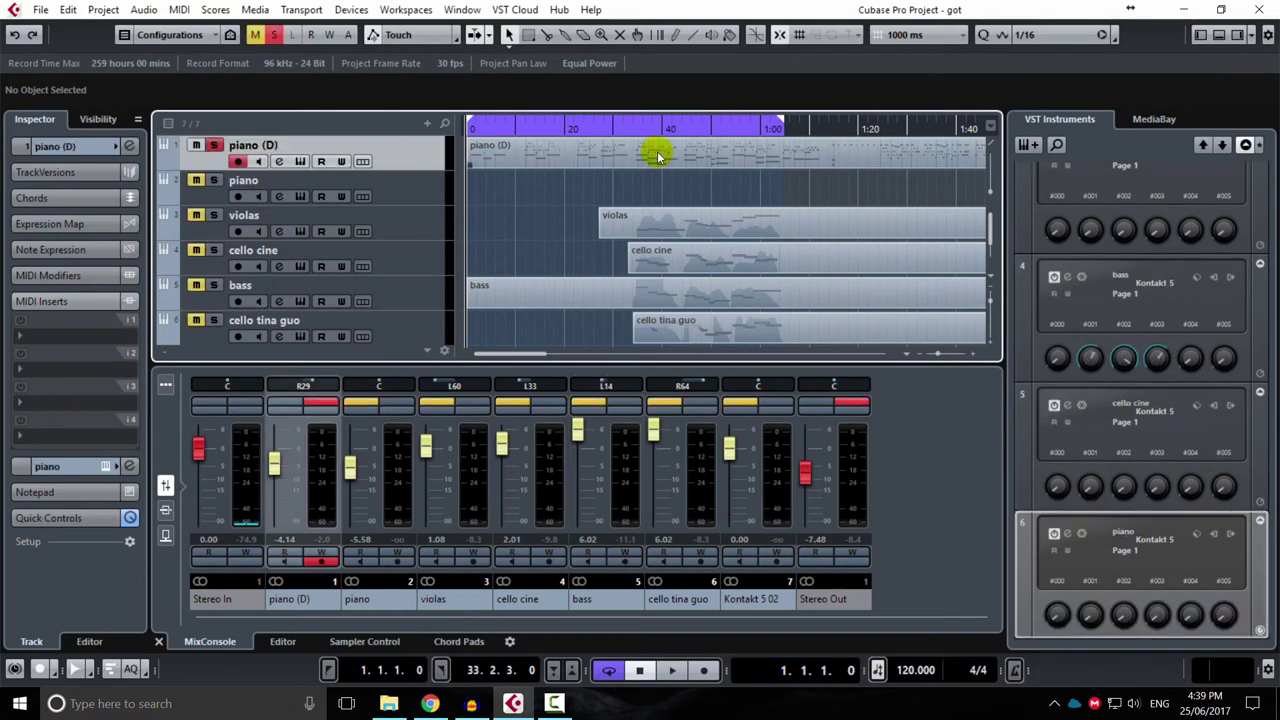
Start playback of the soloed piano and raise the Stereo Out level to -2.44 dB
key(space)
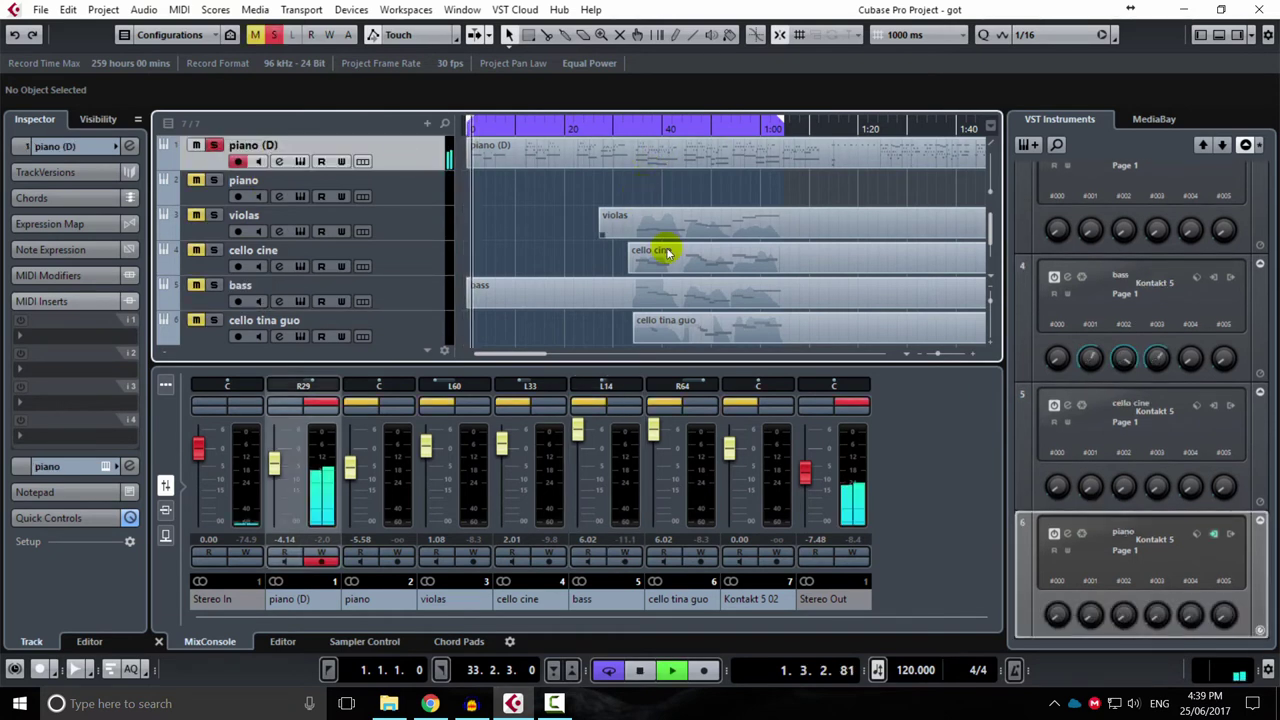
drag(806, 472, 806, 461)
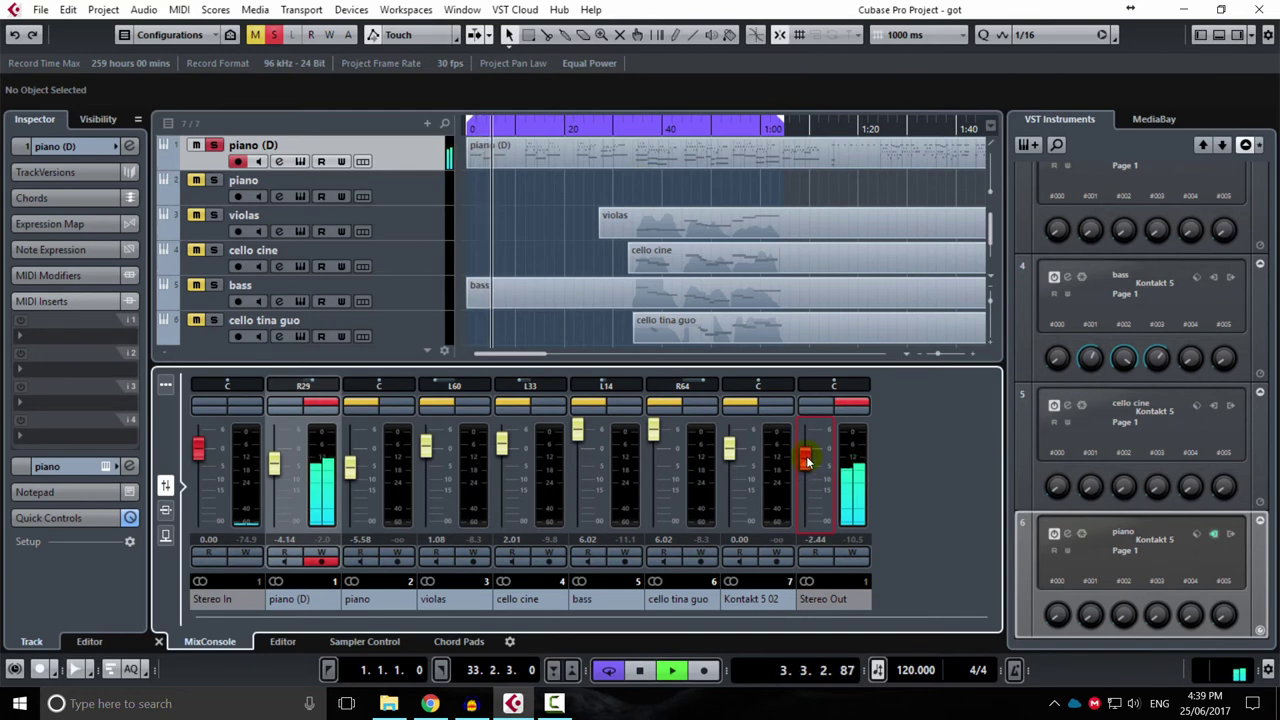
View the piano (D) track's Kontakt instrument during playback, close it, and stop playback at about bar 17
click(300, 162)
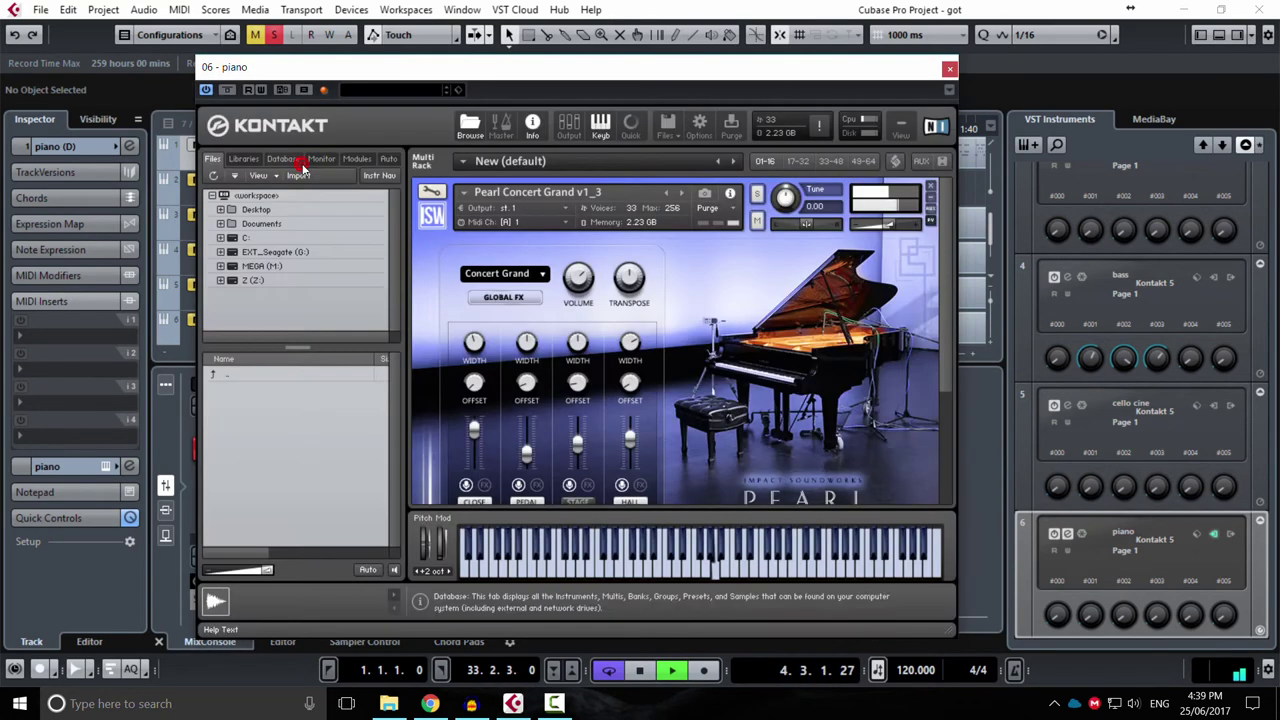
click(830, 491)
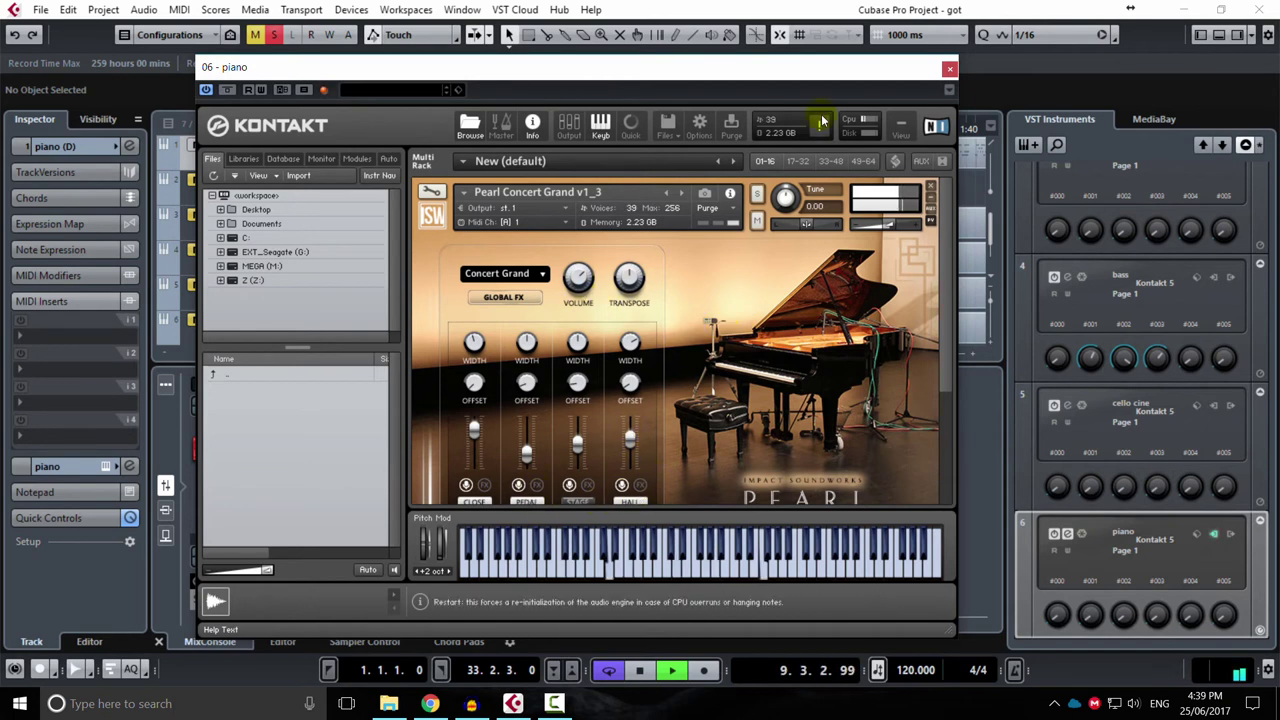
click(949, 70)
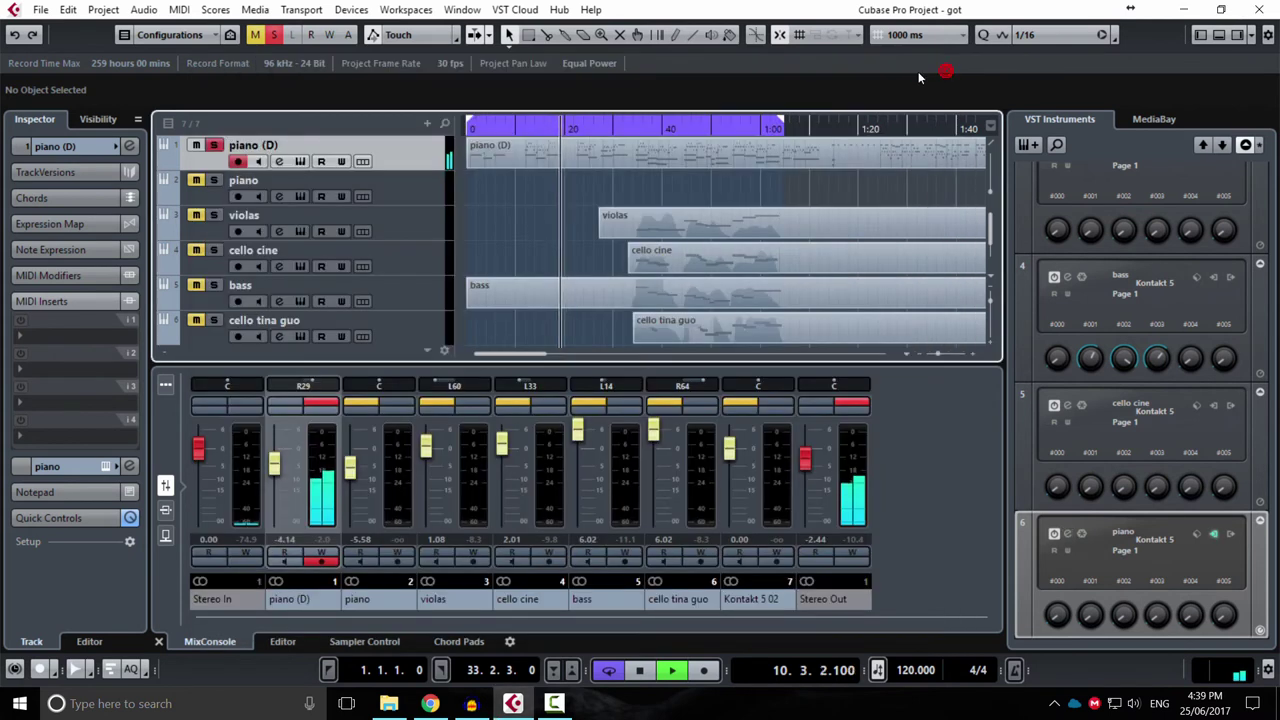
scroll(650, 275, down, 2)
scroll(609, 265, up, 1)
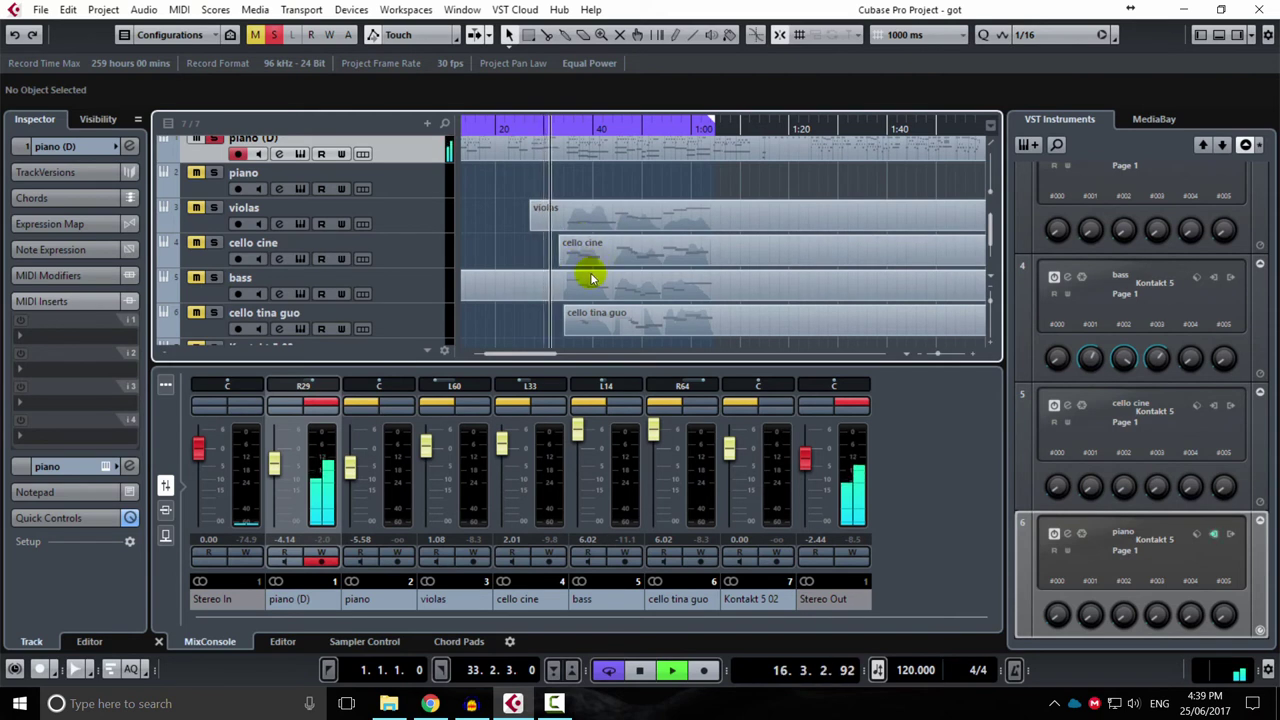
key(space)
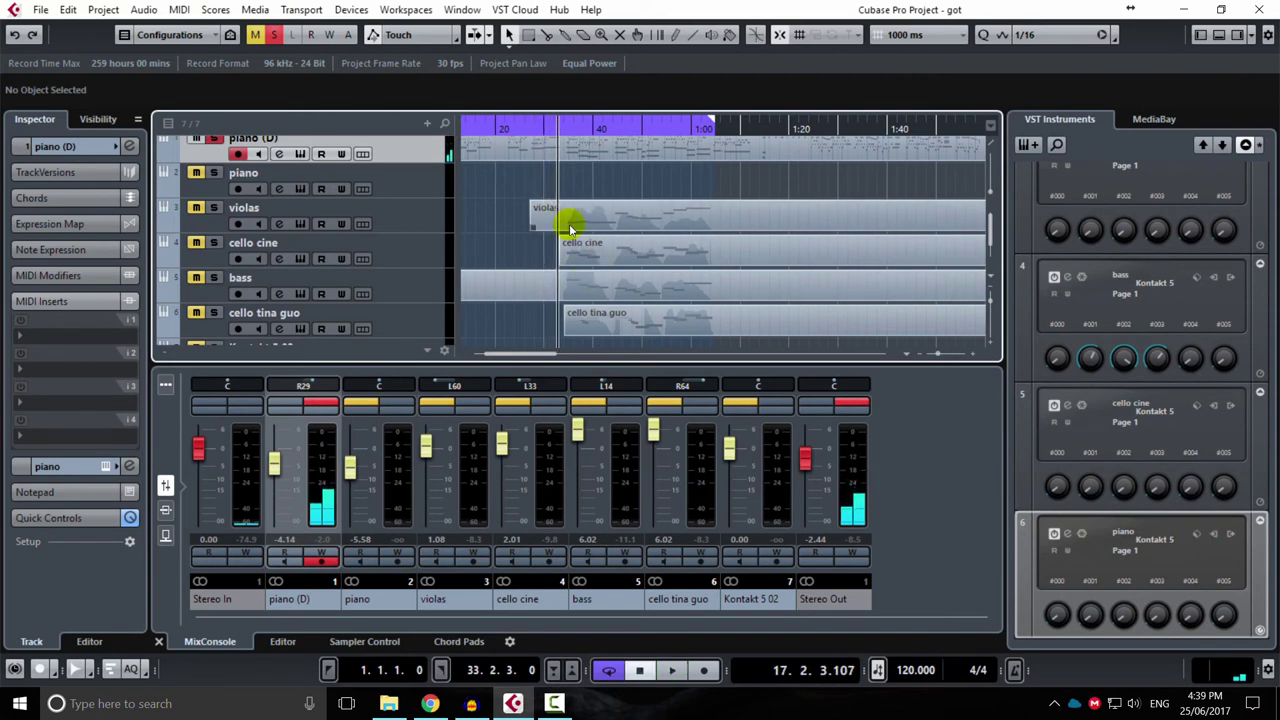
Solo the violas track in place of piano (D) and open its MIDI part in an enlarged note editor
click(219, 147)
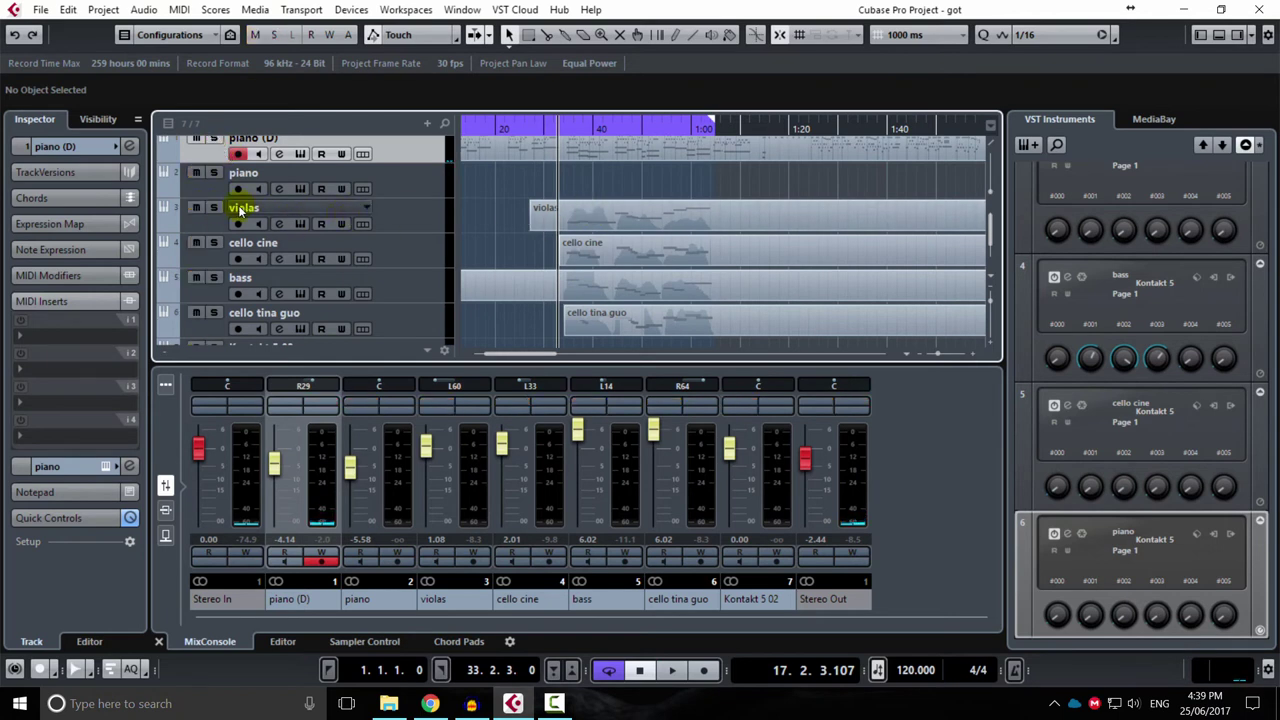
click(213, 209)
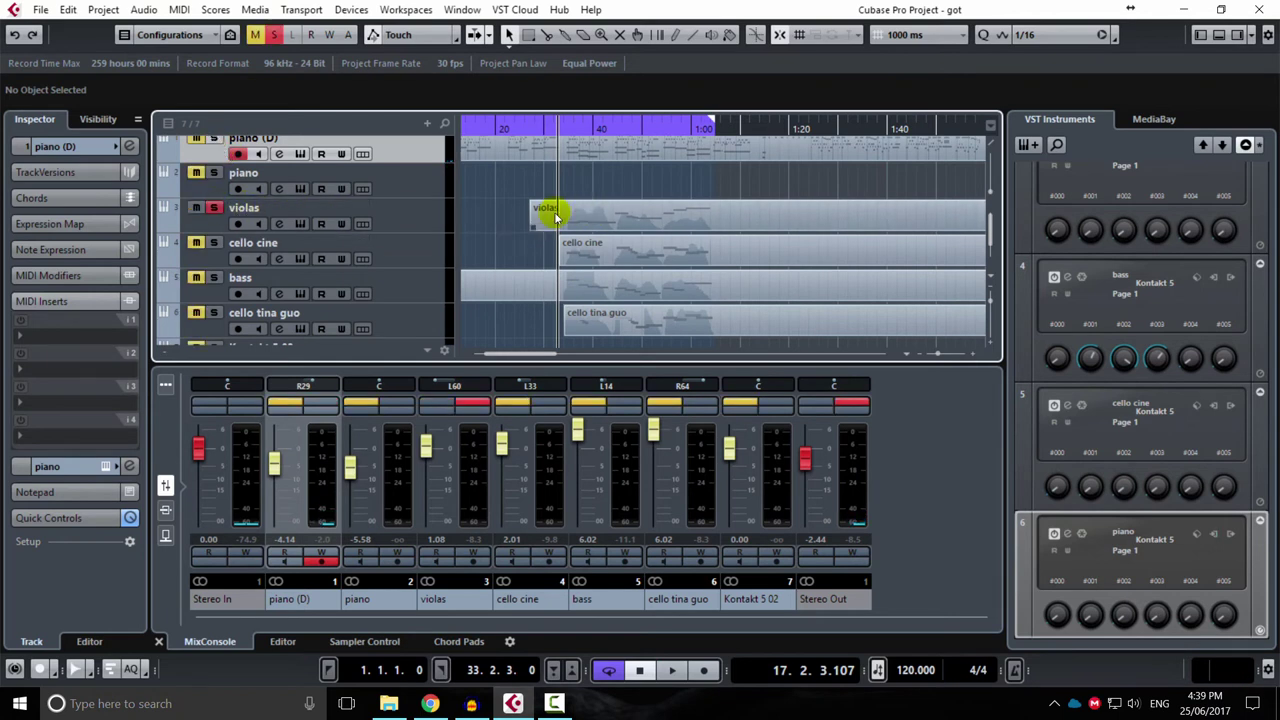
double_click(613, 219)
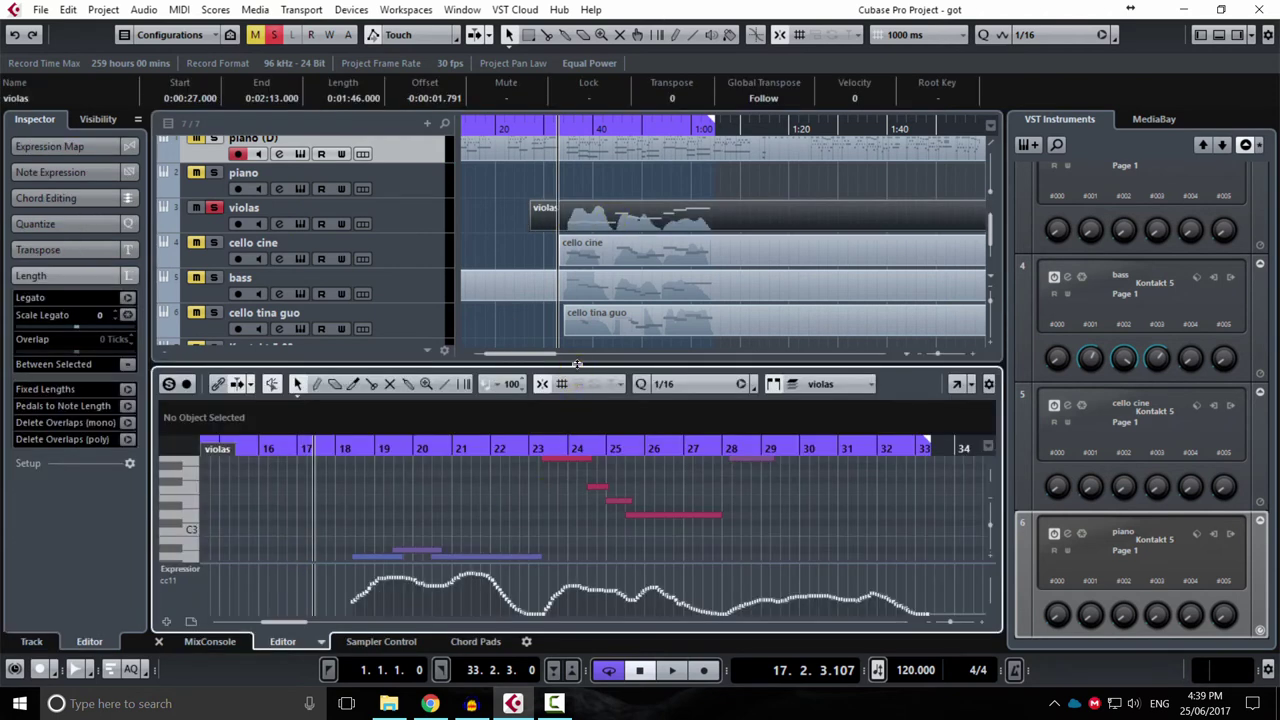
drag(577, 363, 577, 288)
scroll(530, 470, up, 3)
scroll(520, 507, right, 3)
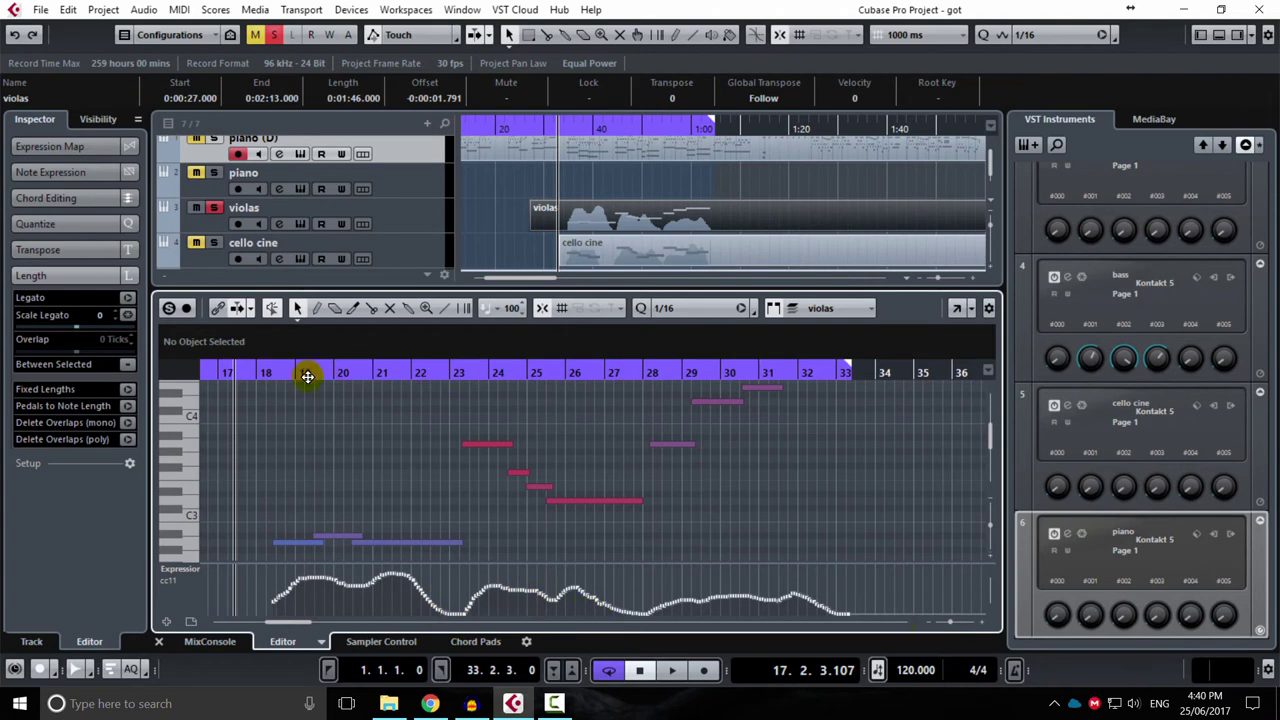
Play the soloed violas from about bar 17.4 and stop shortly after bar 27
drag(325, 374, 309, 381)
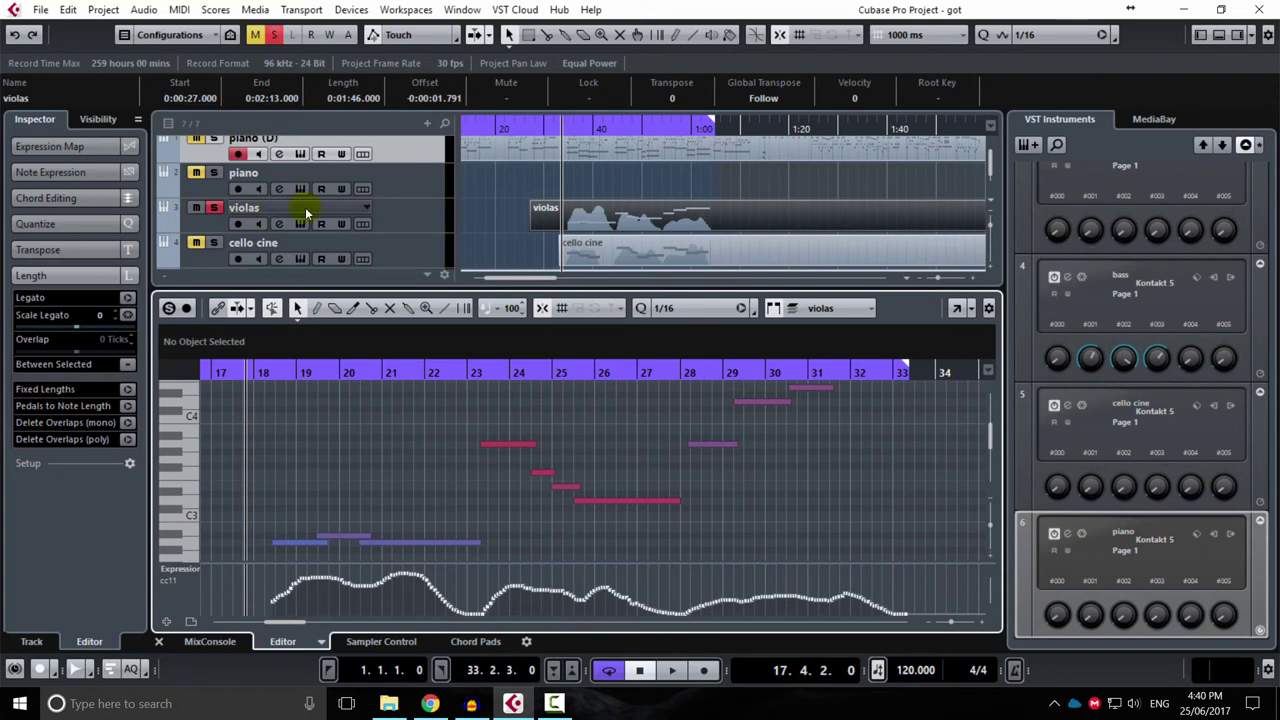
key(space)
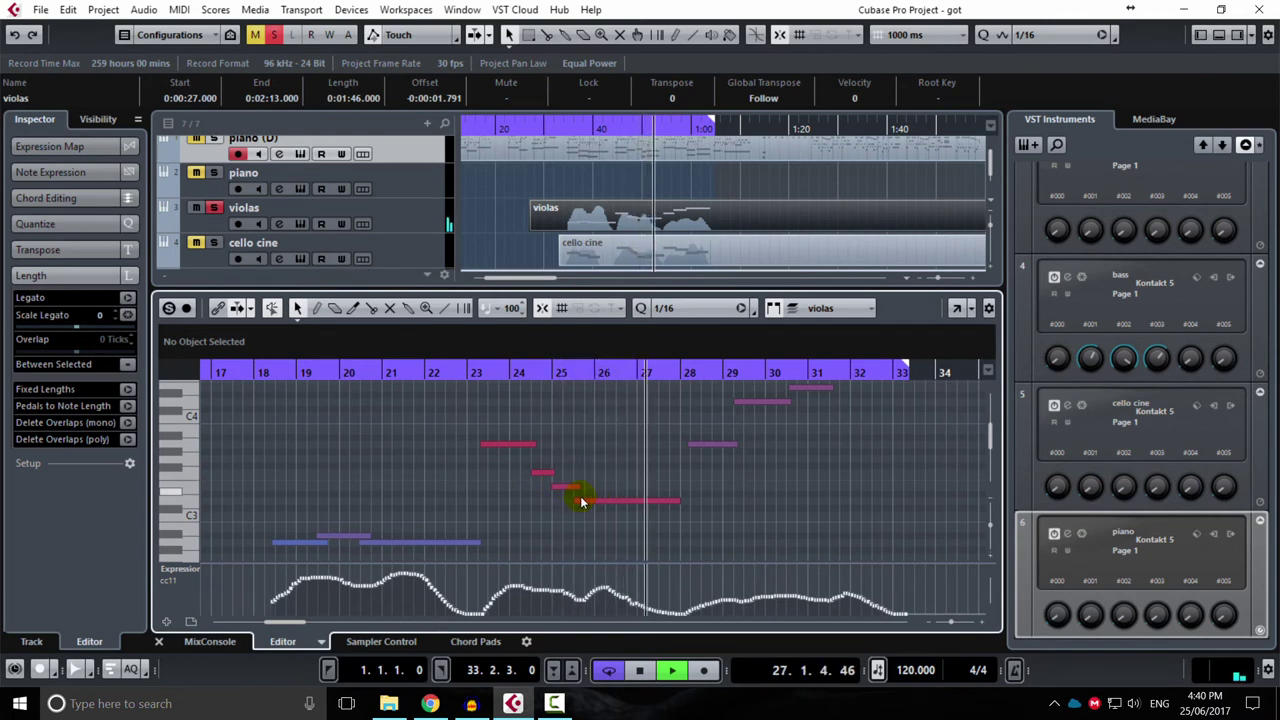
key(space)
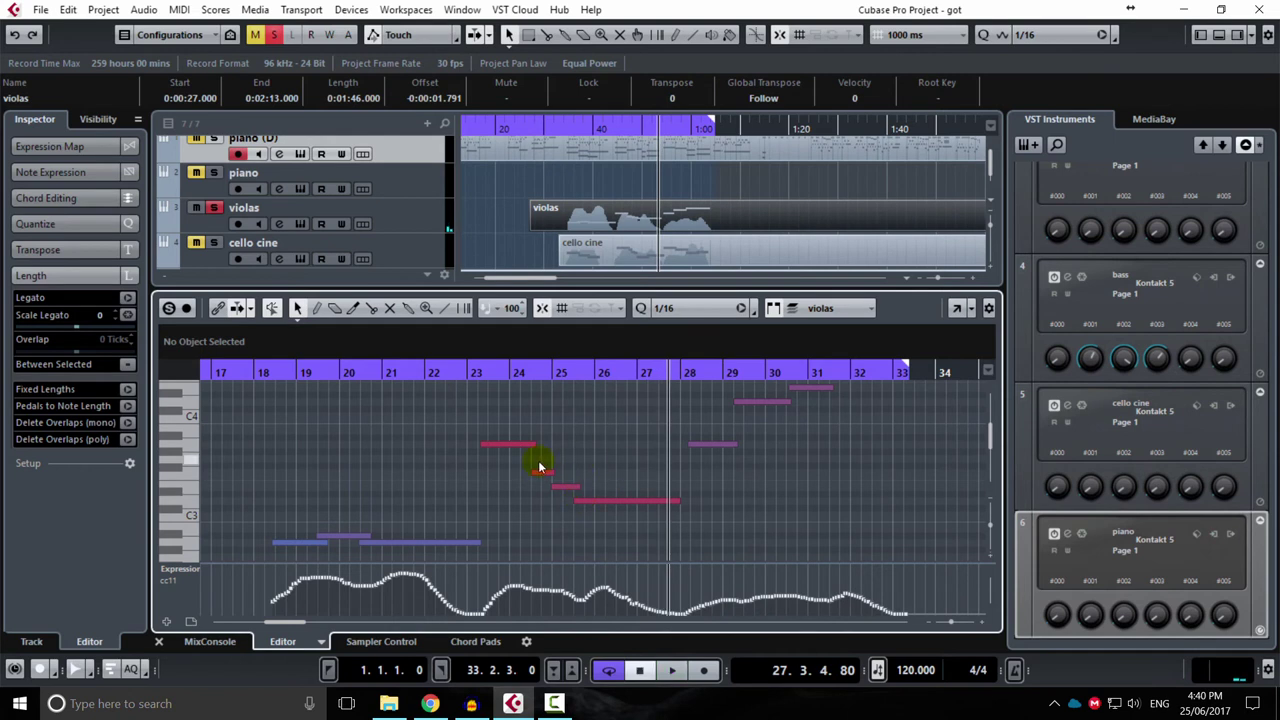
Try redrawing the violas' cc11 Expression curve from about bar 25 to 29, and undo the redraw
click(595, 372)
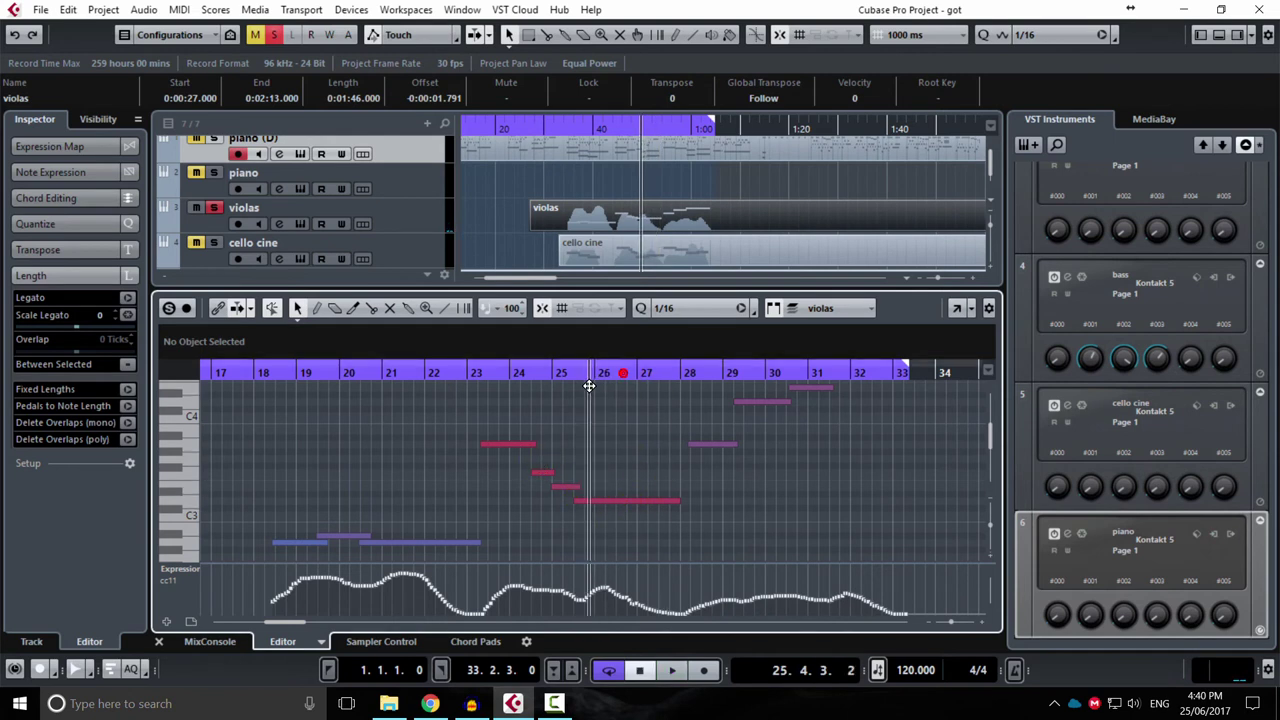
mouse_move(604, 502)
mouse_down()
mouse_move(606, 538)
mouse_move(612, 390)
mouse_move(601, 568)
mouse_move(623, 421)
mouse_move(594, 480)
mouse_up()
click(621, 539)
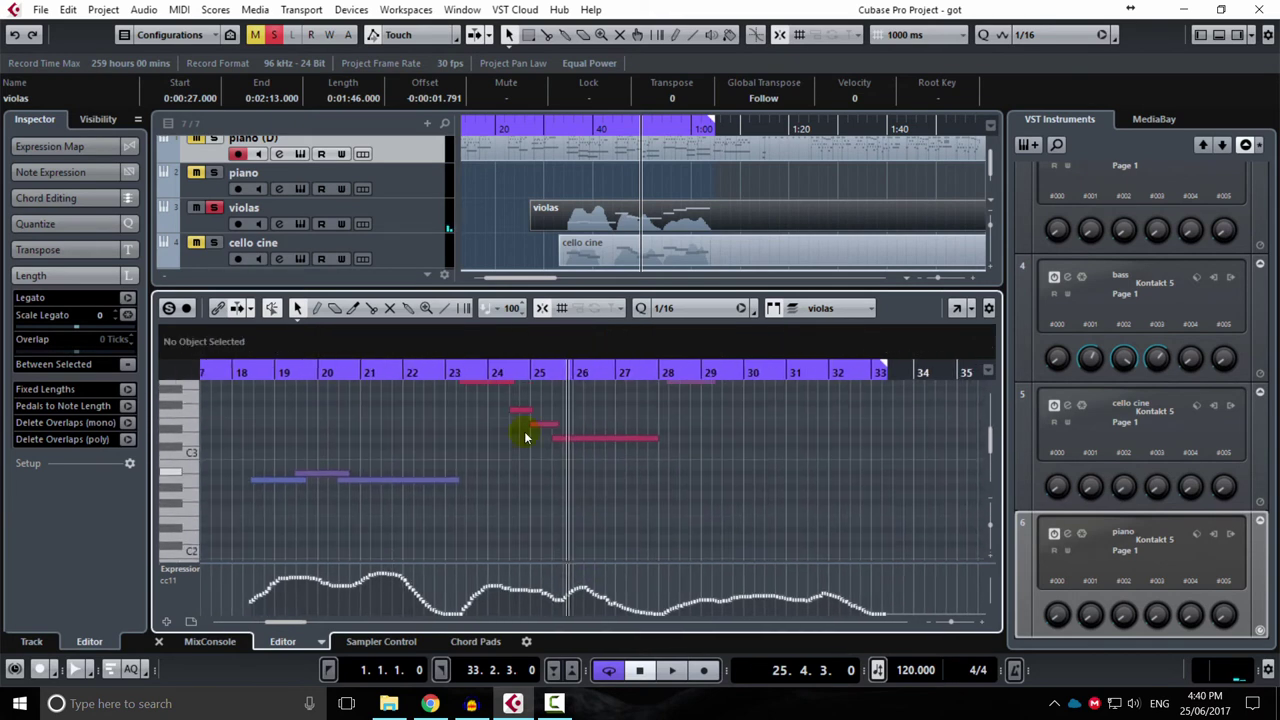
drag(557, 591, 702, 601)
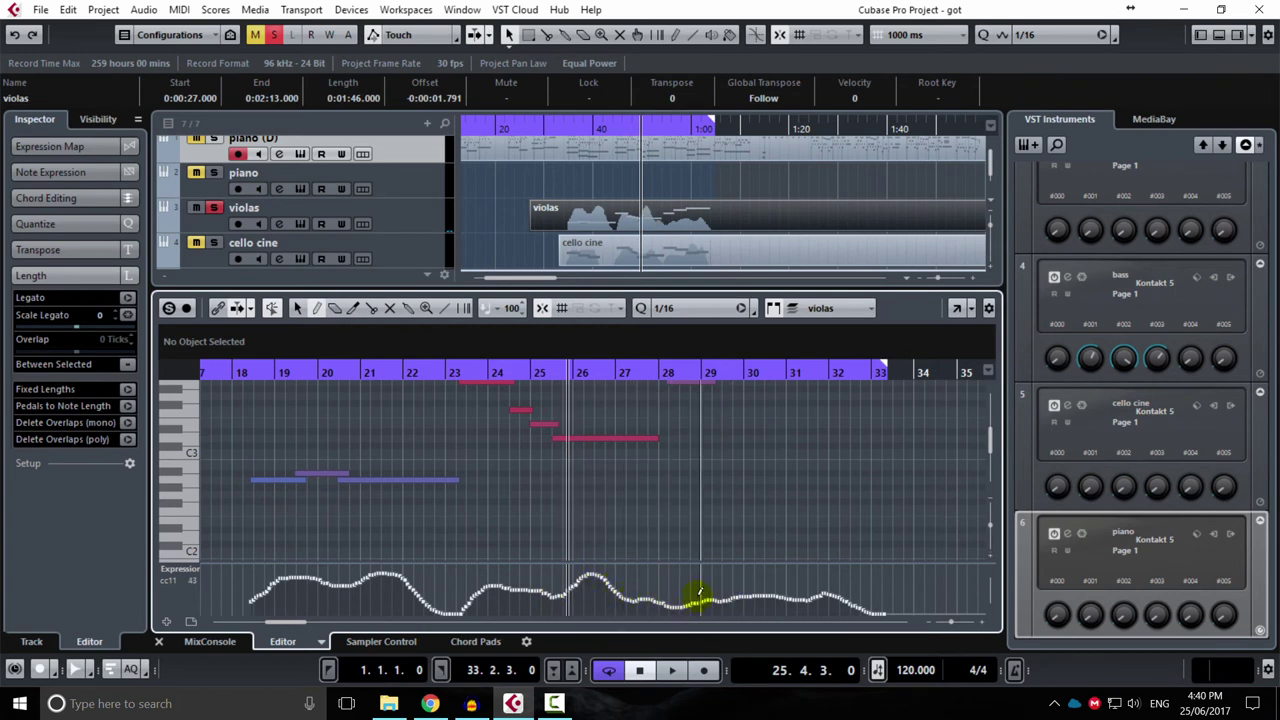
key(ctrl+z)
drag(586, 412, 597, 469)
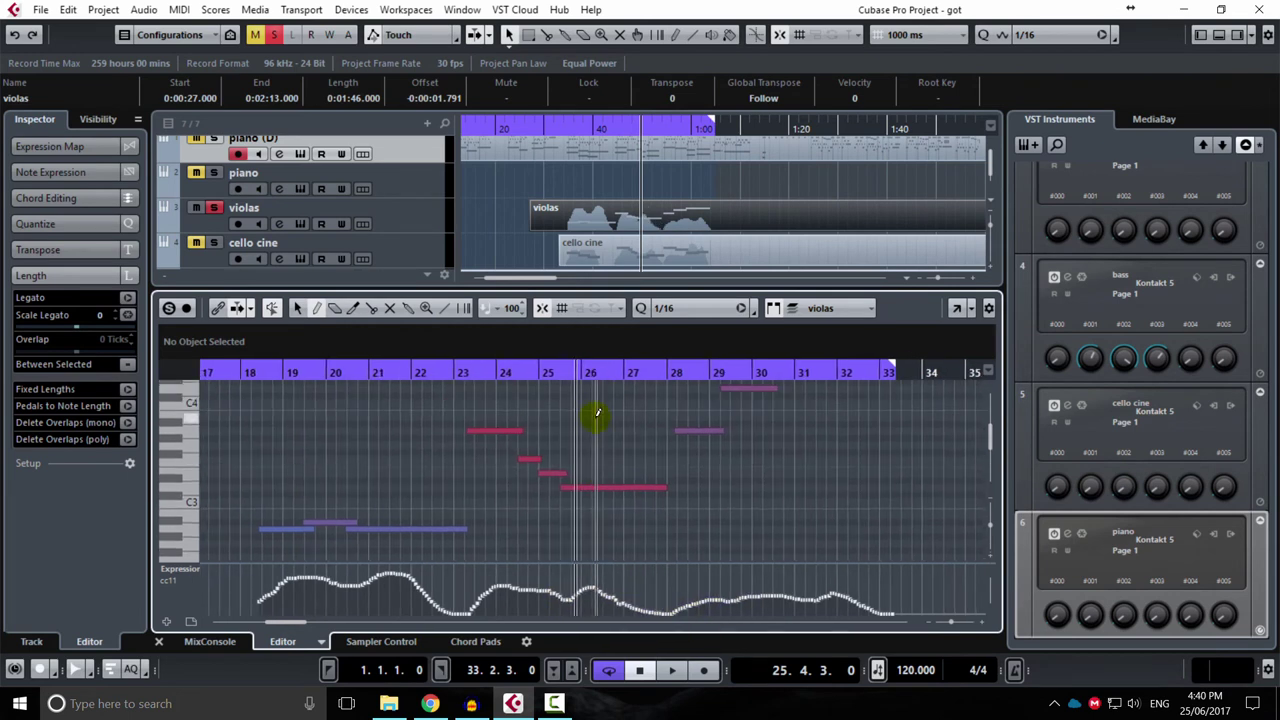
scroll(597, 411, down, 2)
scroll(591, 432, up, 1)
scroll(588, 440, up, 1)
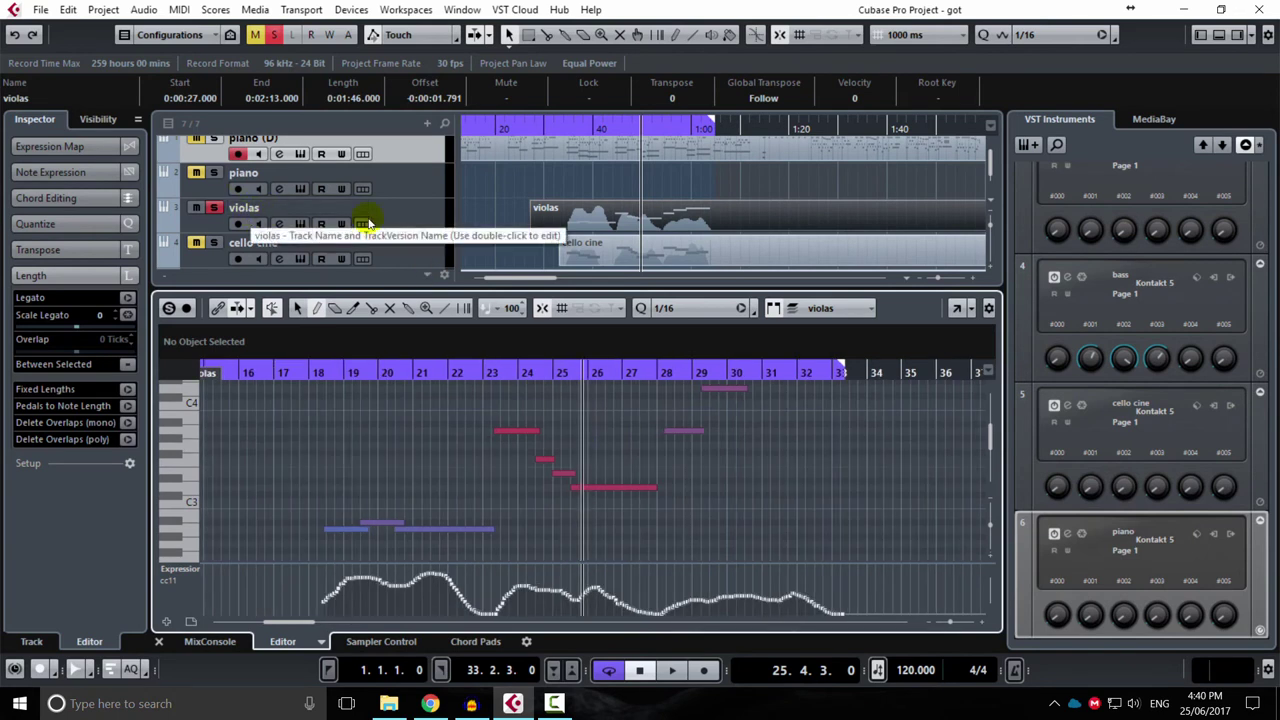
Solo cello cine alongside the violas and start playback from shortly before their first notes
click(214, 244)
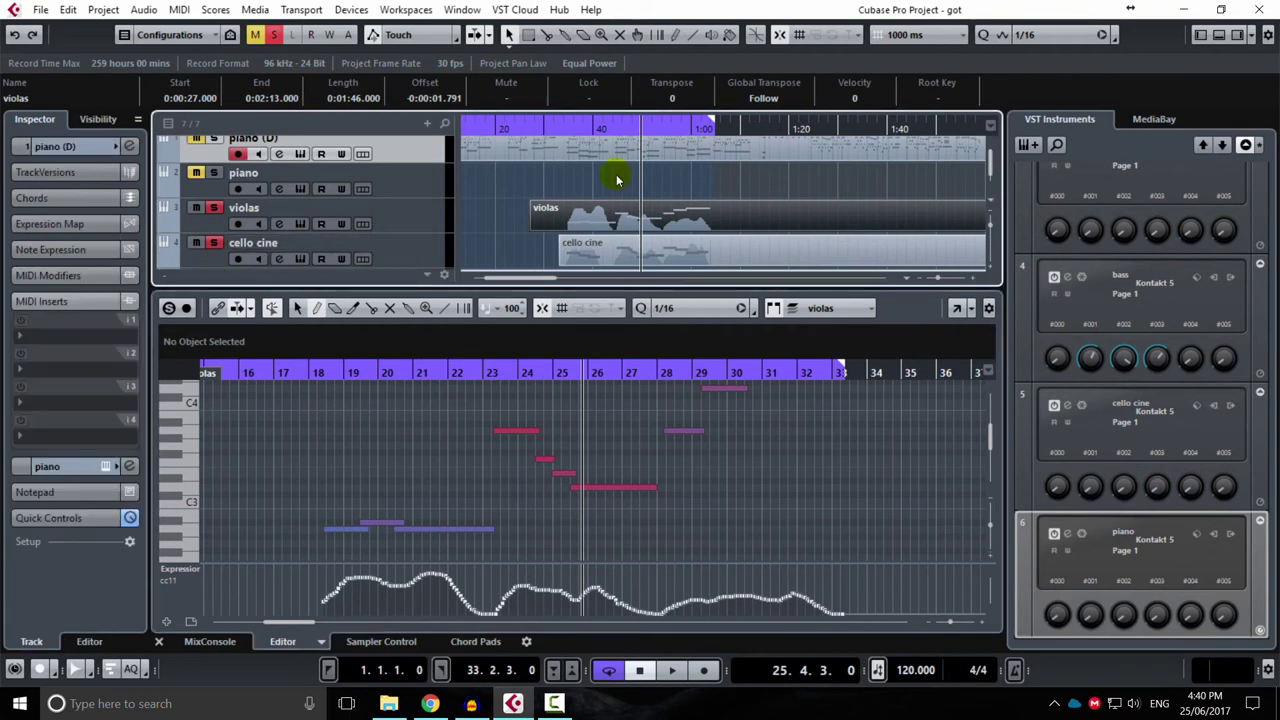
drag(624, 129, 500, 145)
key(space)
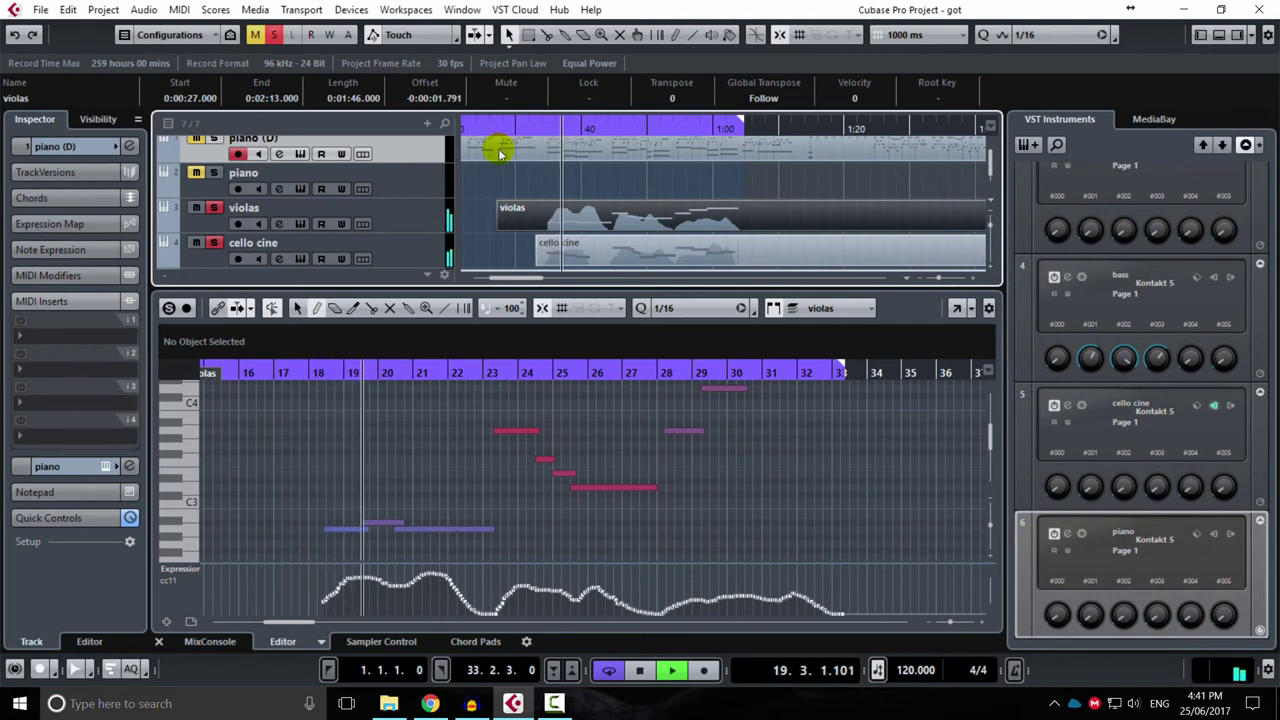
scroll(620, 238, down, 2)
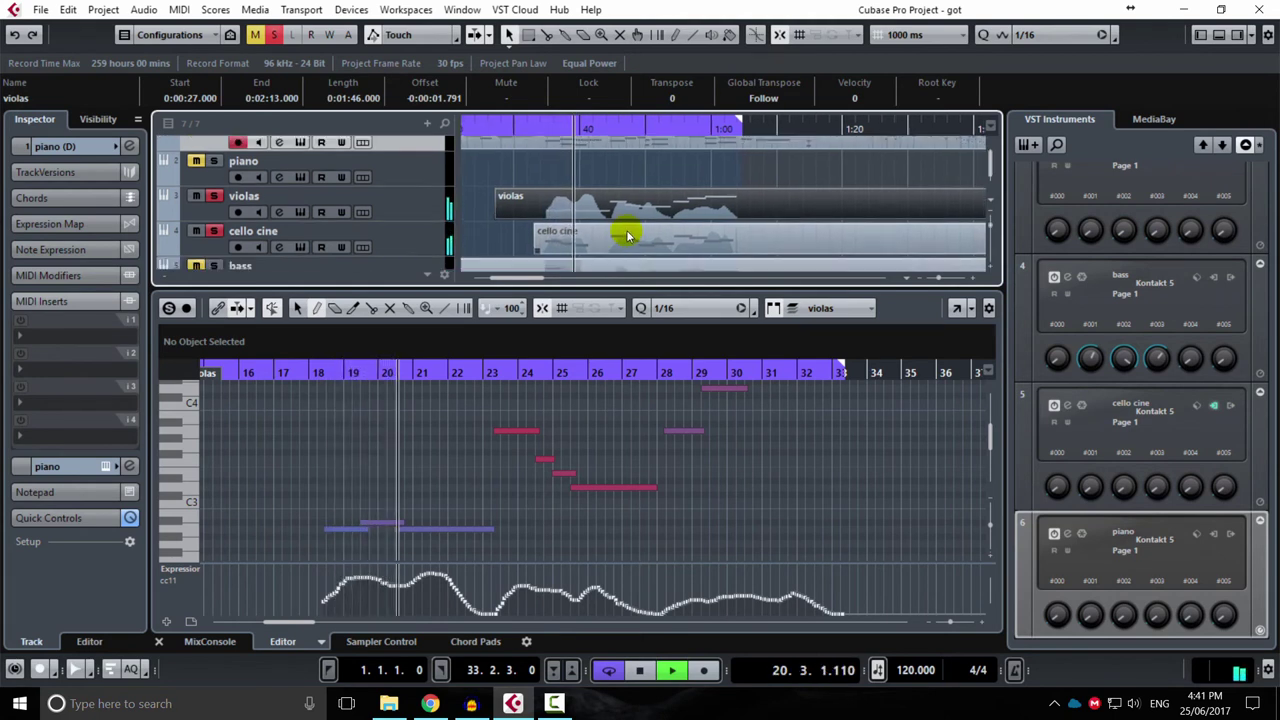
Show the cello cine part in the note editor during playback and stop at about bar 28
click(603, 224)
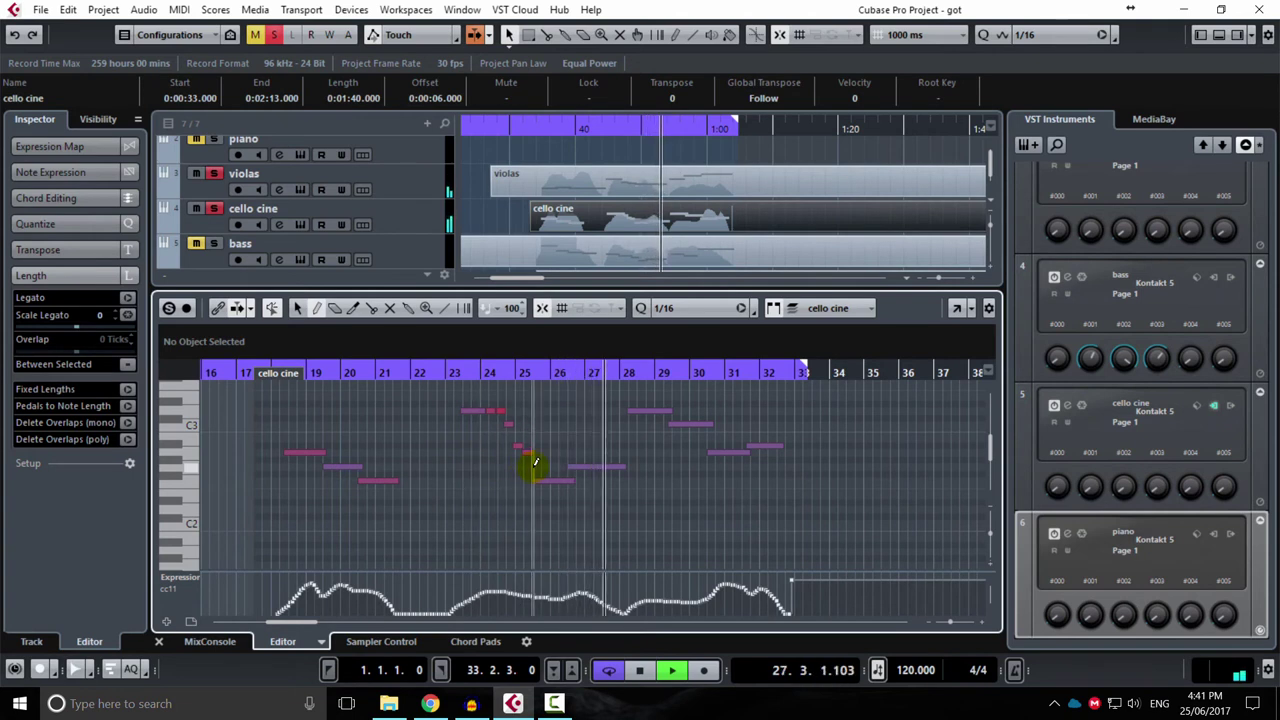
drag(588, 446, 583, 463)
key(space)
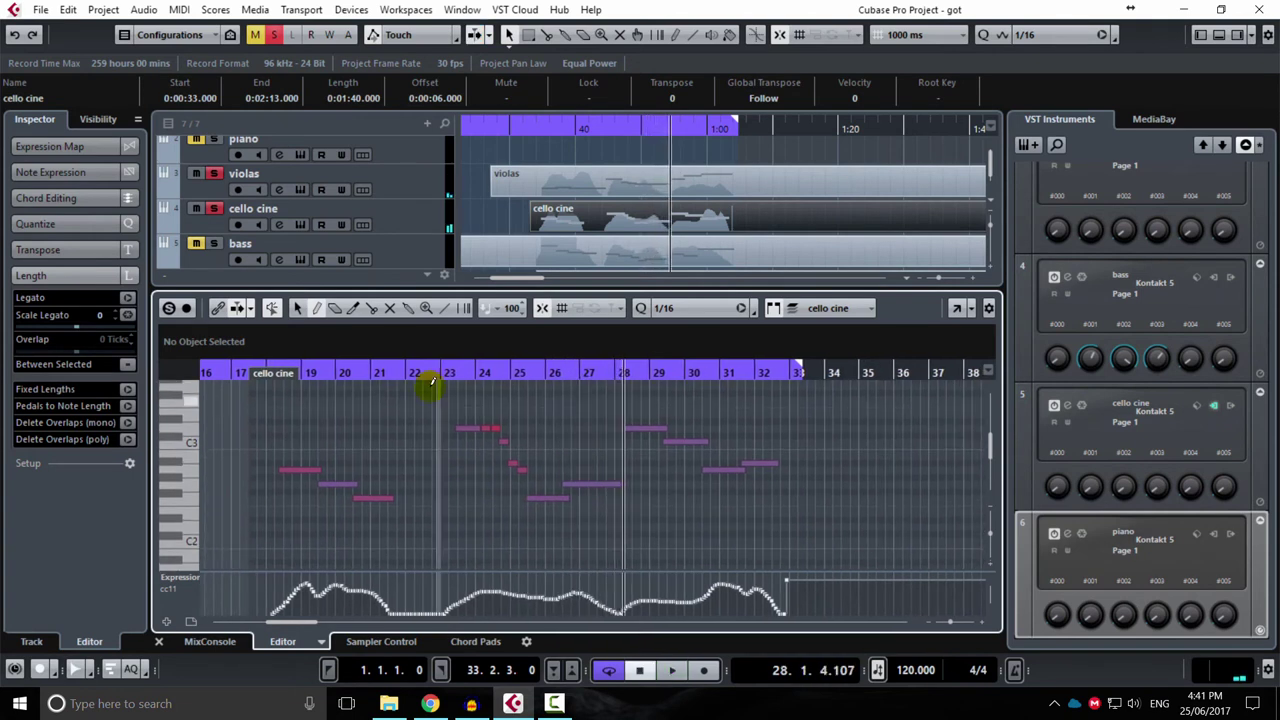
Solo bass alongside the violas and cello cine, and start playback from about bar 18.2
click(214, 246)
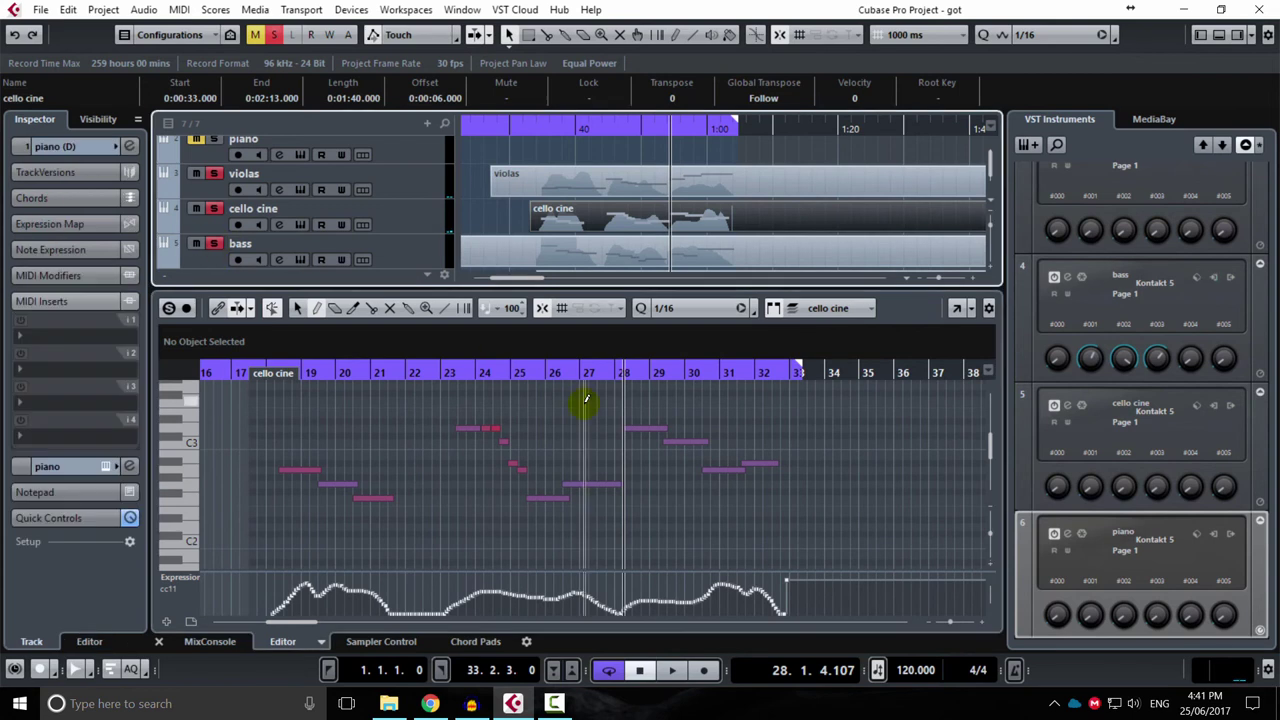
drag(585, 372, 449, 379)
scroll(523, 449, down, 3)
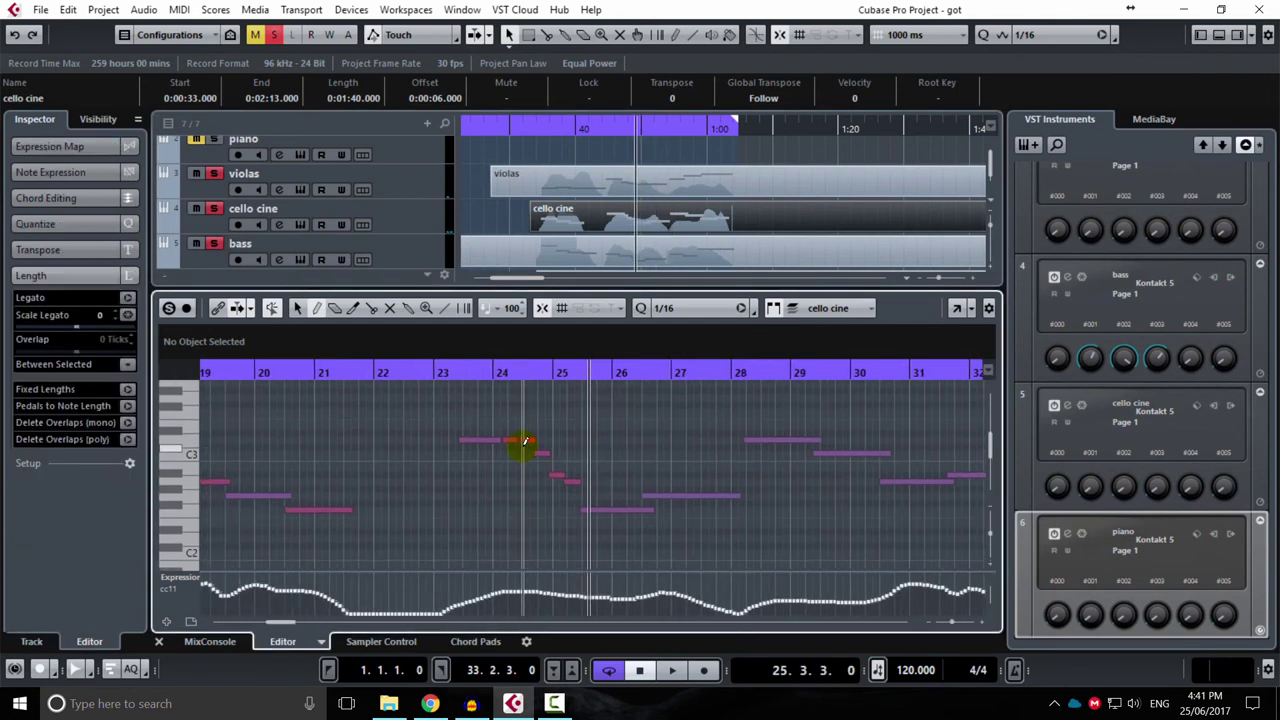
drag(547, 370, 277, 405)
drag(515, 503, 495, 484)
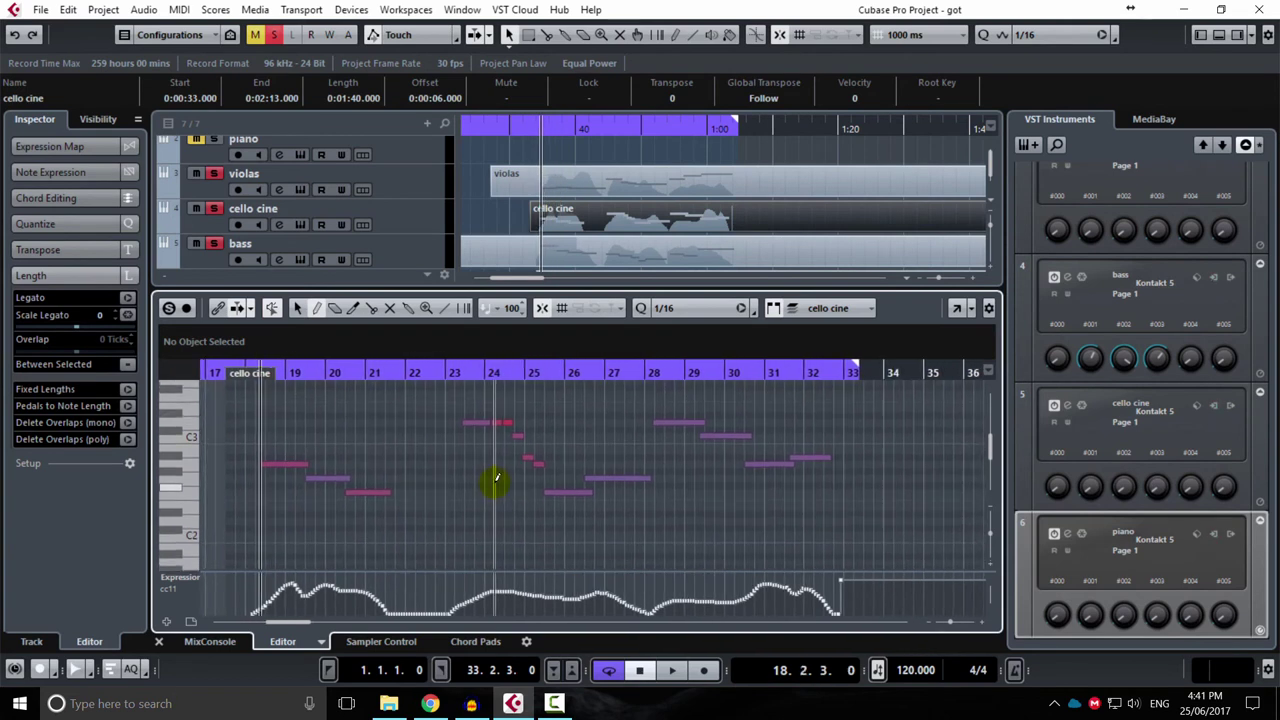
key(space)
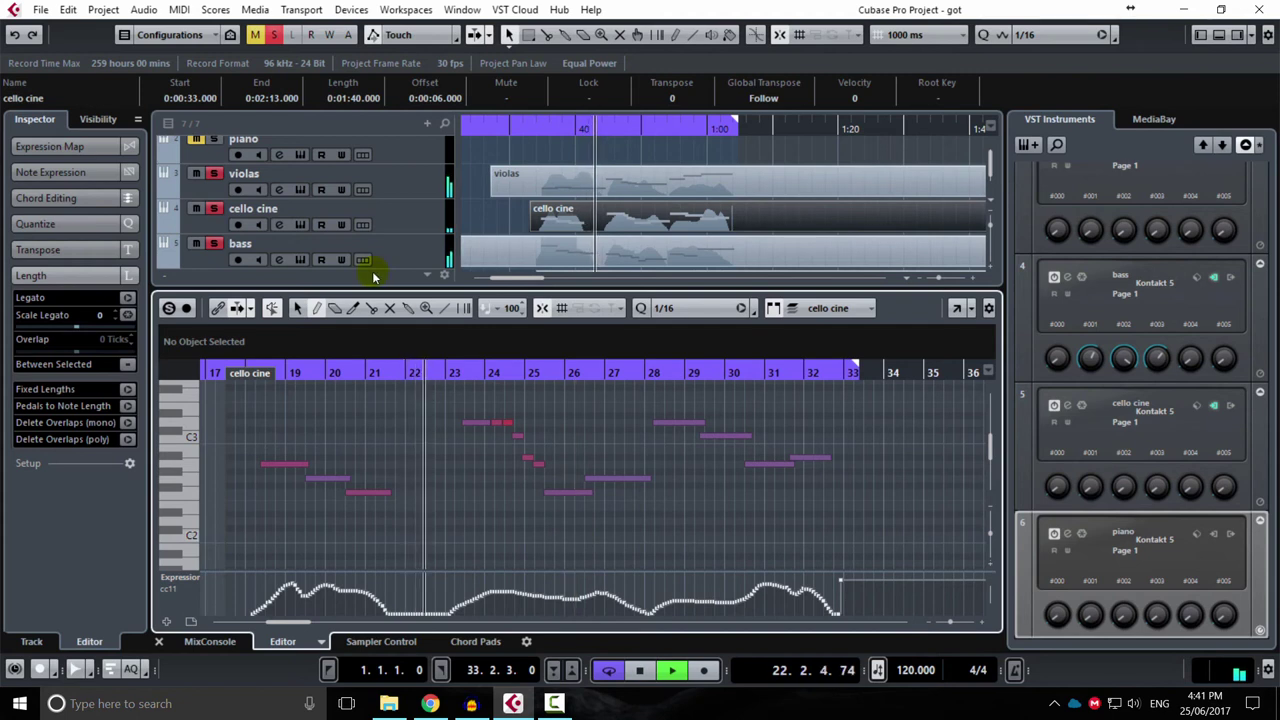
Show the bass part with its cc11 Expression lane in the note editor during playback, and stop shortly after bar 32
click(763, 250)
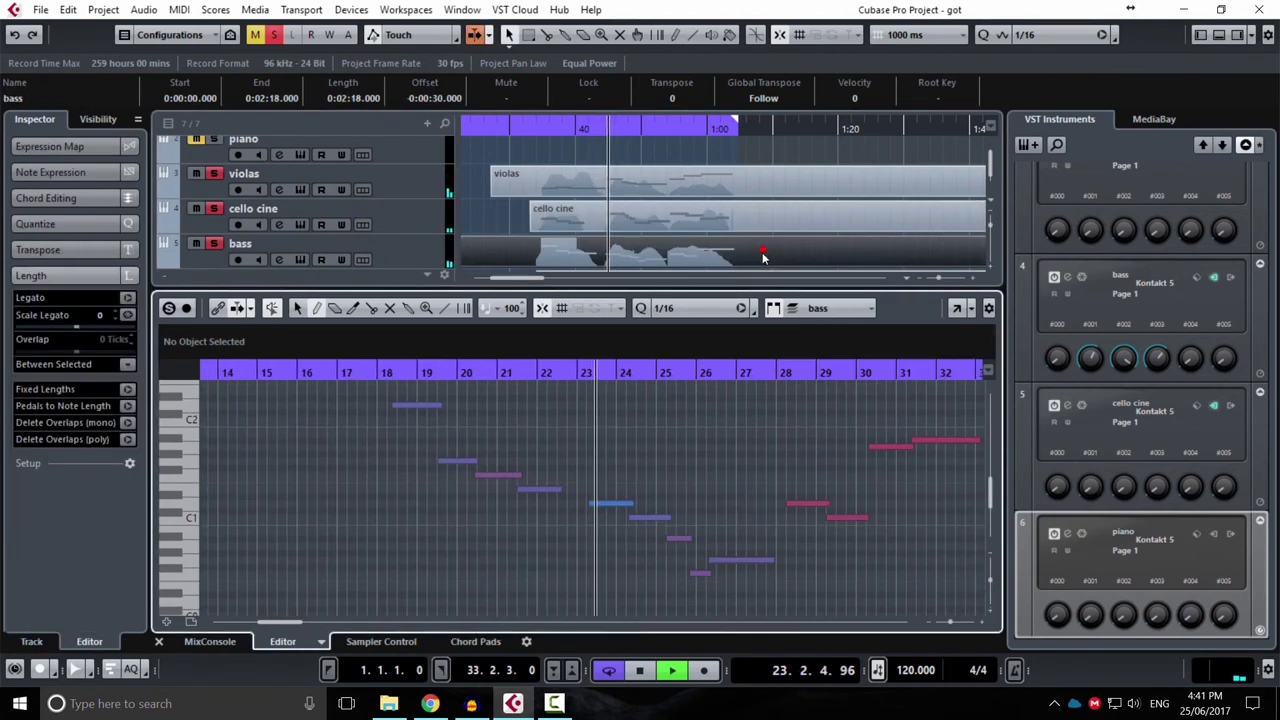
drag(649, 482, 526, 451)
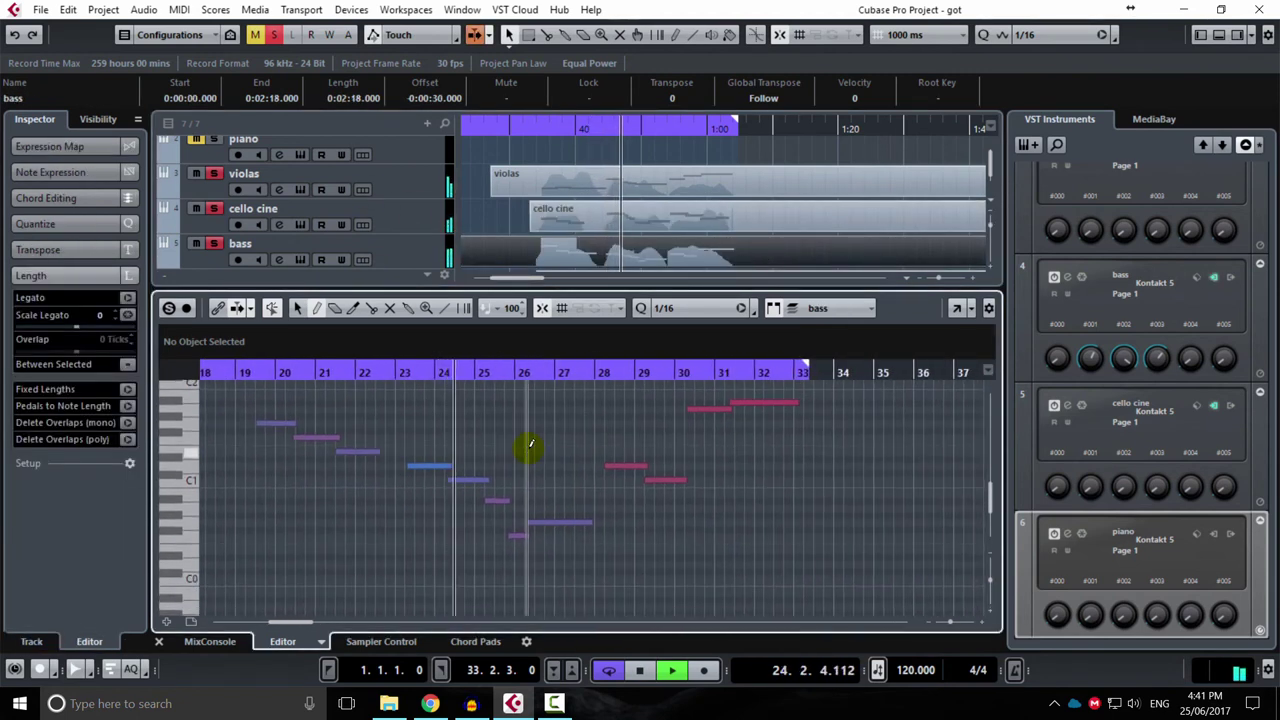
click(167, 621)
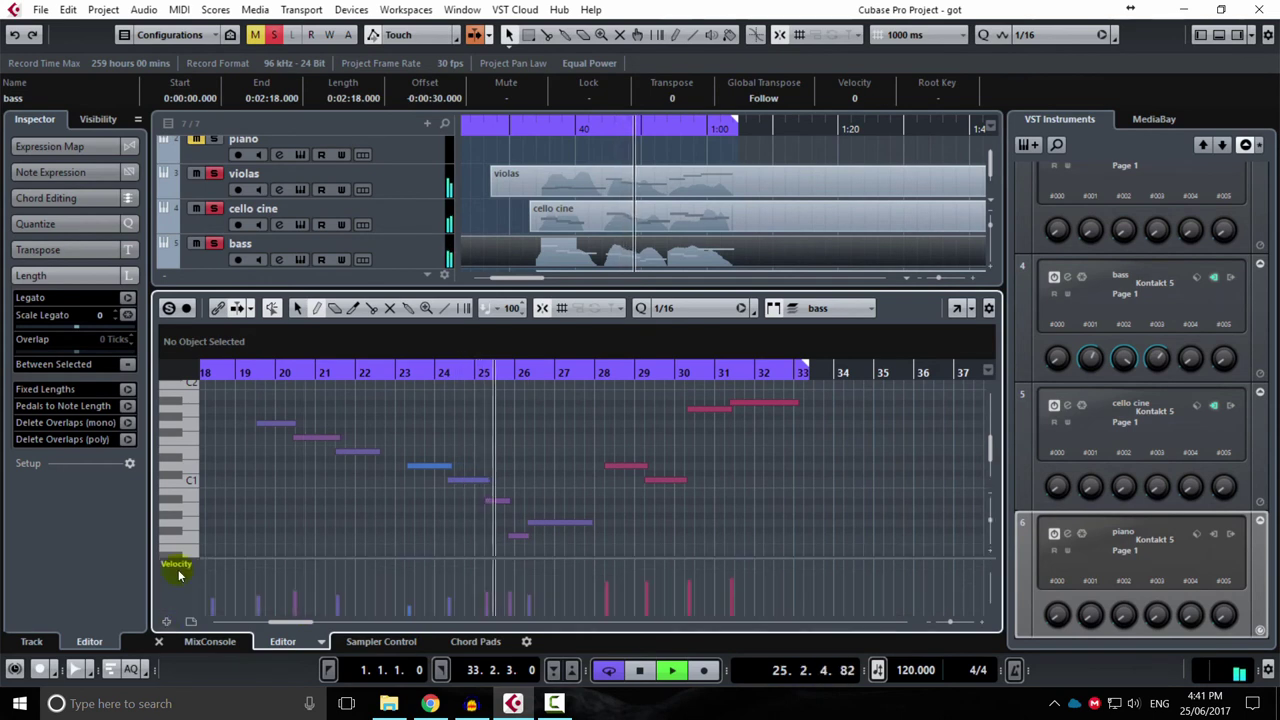
click(178, 562)
click(240, 448)
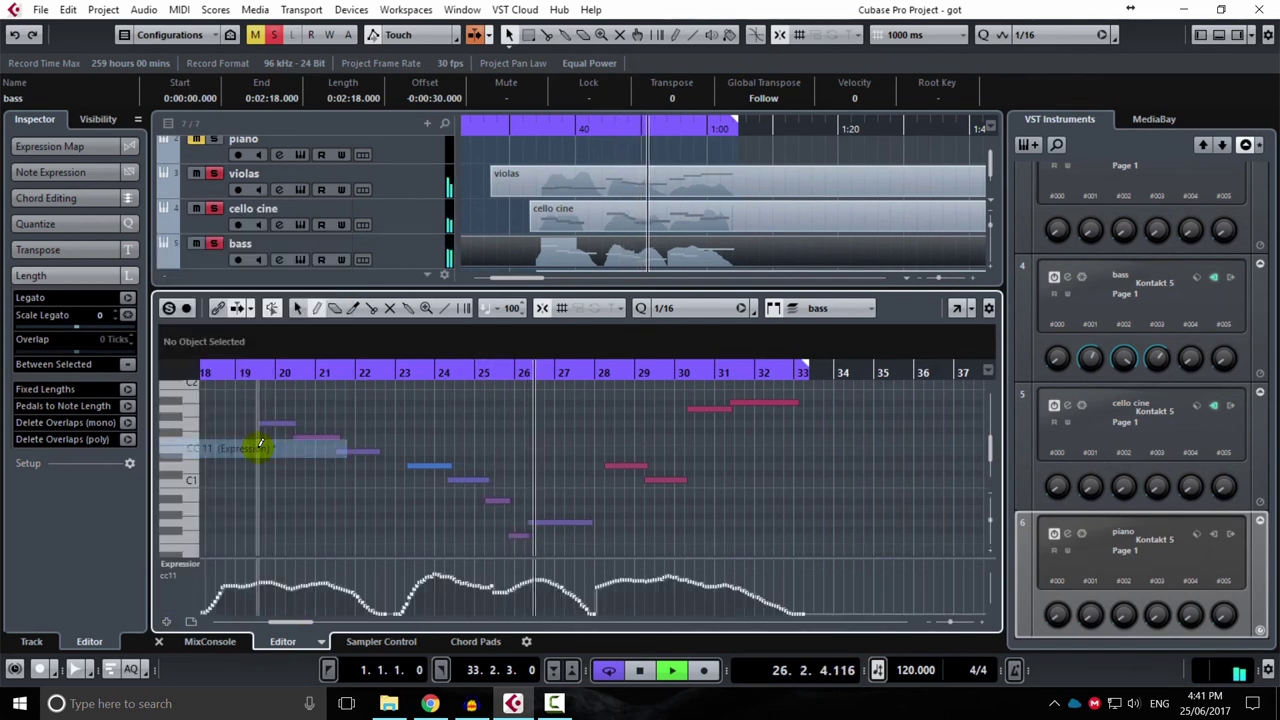
mouse_move(512, 570)
mouse_down()
mouse_move(586, 606)
mouse_move(608, 578)
mouse_move(603, 594)
mouse_move(651, 580)
mouse_up()
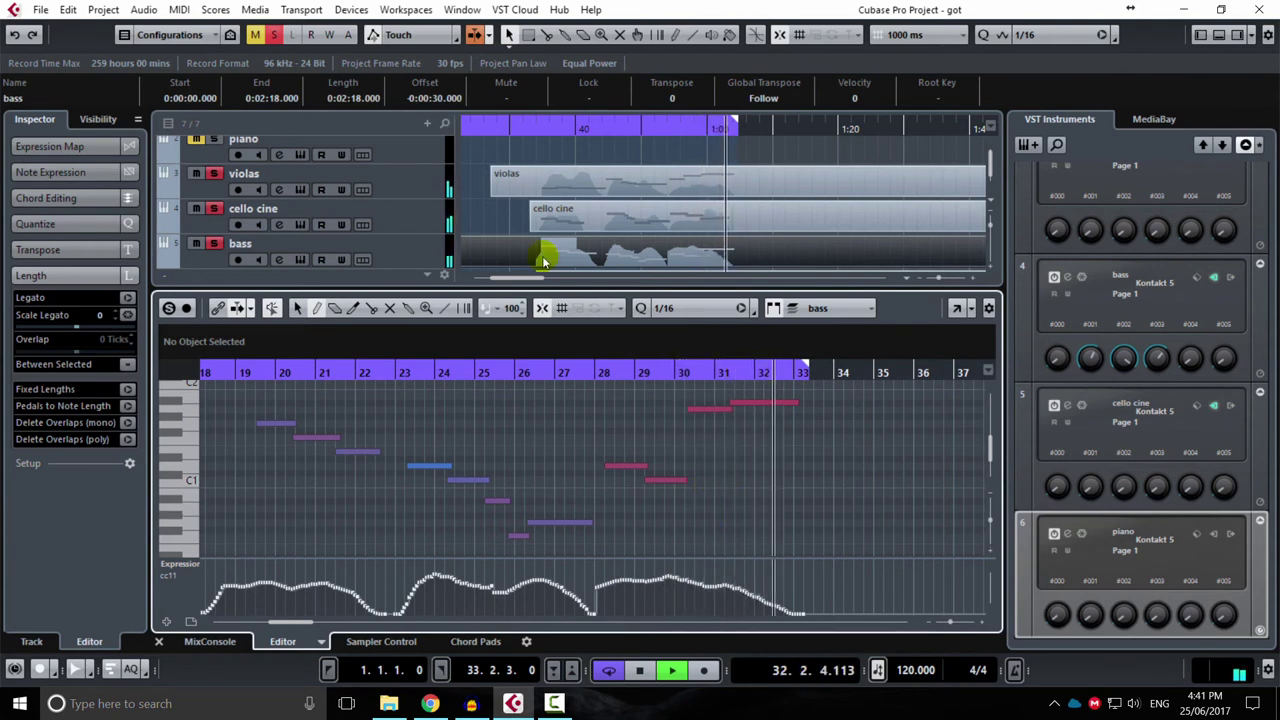
key(space)
Solo only the cello tina guo track and place the playback cursor at about bar 17.4
scroll(400, 215, down, 1)
mouse_move(398, 201)
mouse_down()
mouse_move(401, 212)
mouse_move(403, 191)
mouse_move(402, 209)
mouse_up()
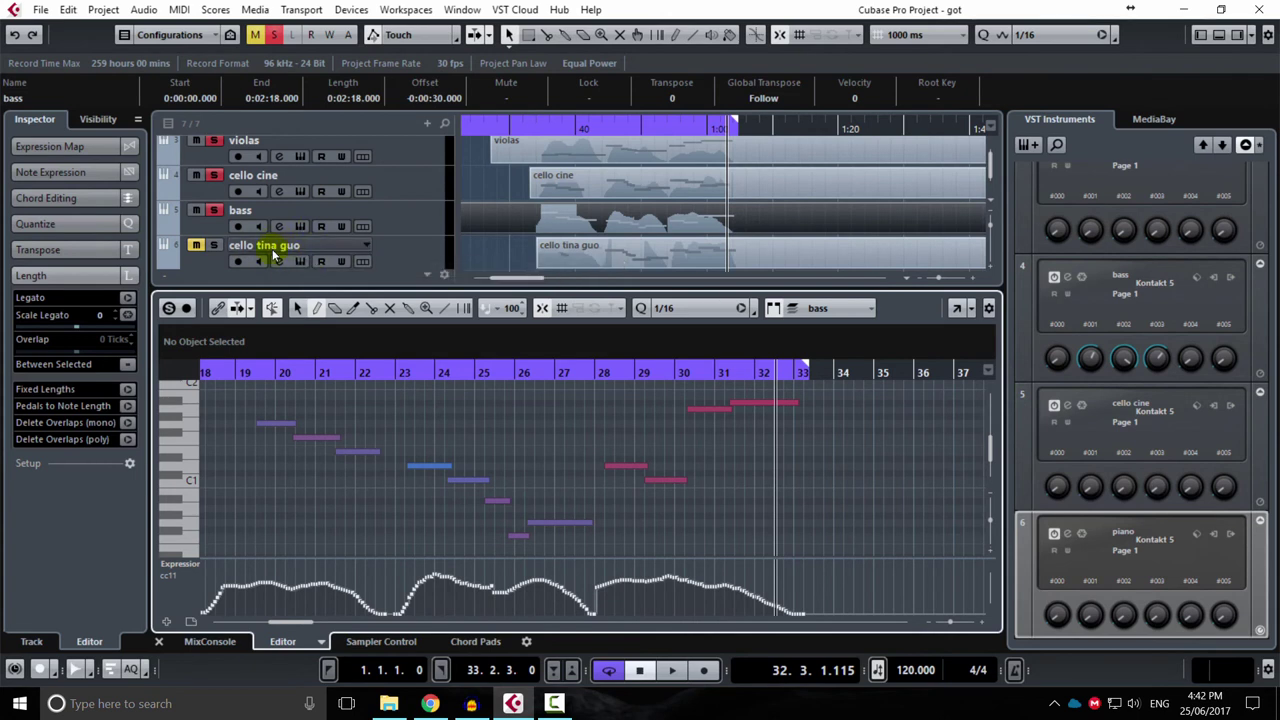
click(216, 249)
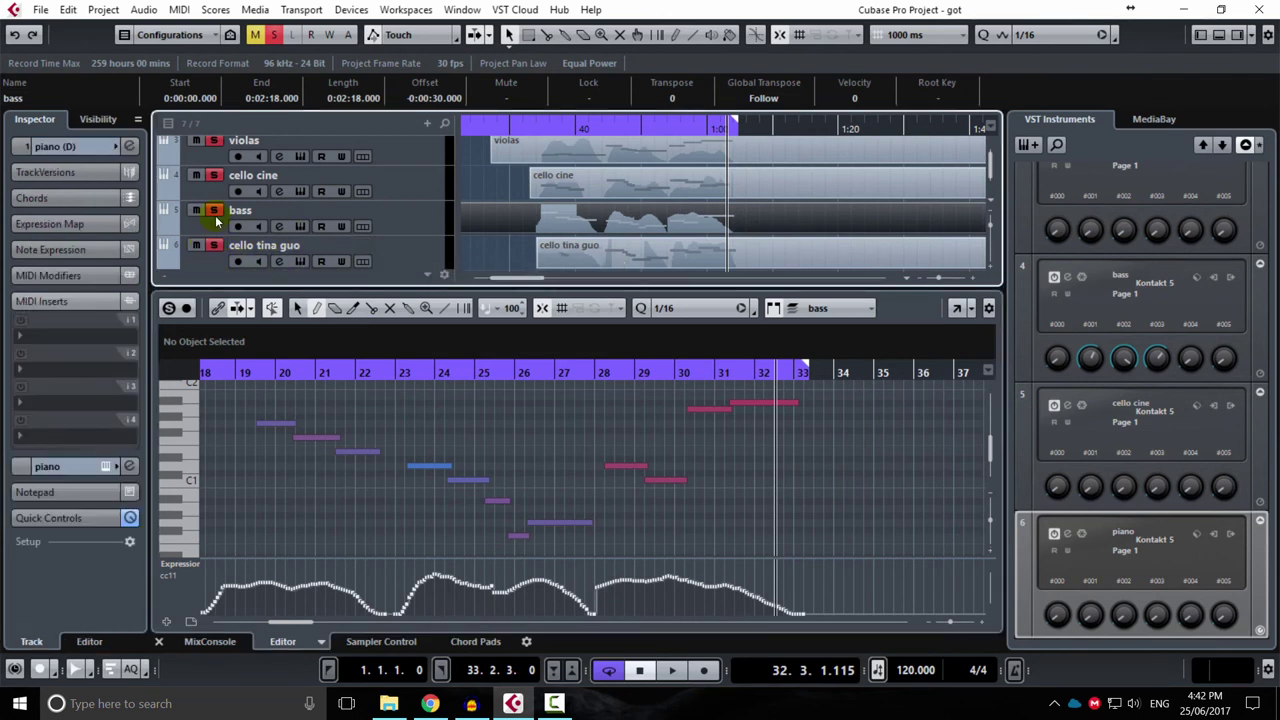
scroll(294, 228, up, 2)
scroll(300, 235, down, 1)
drag(651, 133, 531, 134)
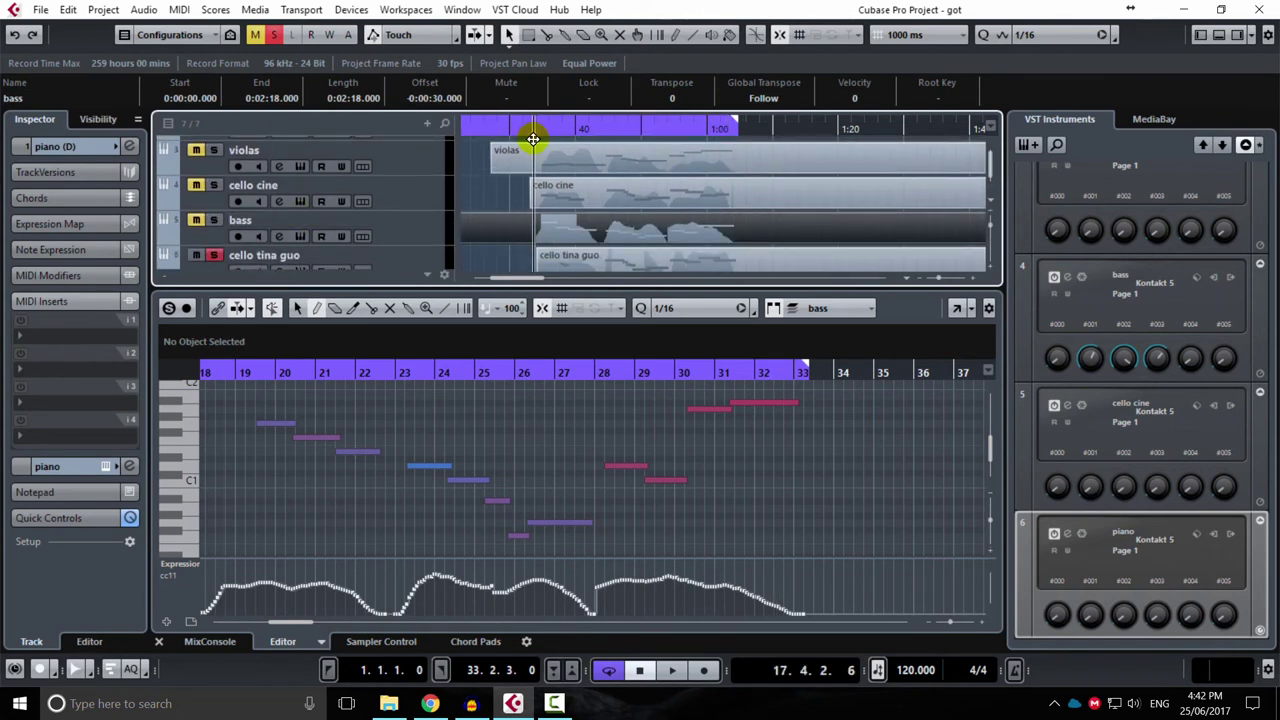
Open the cello tina guo part in the note editor and start playback from shortly before its first notes
scroll(615, 210, down, 2)
scroll(612, 185, up, 2)
click(571, 243)
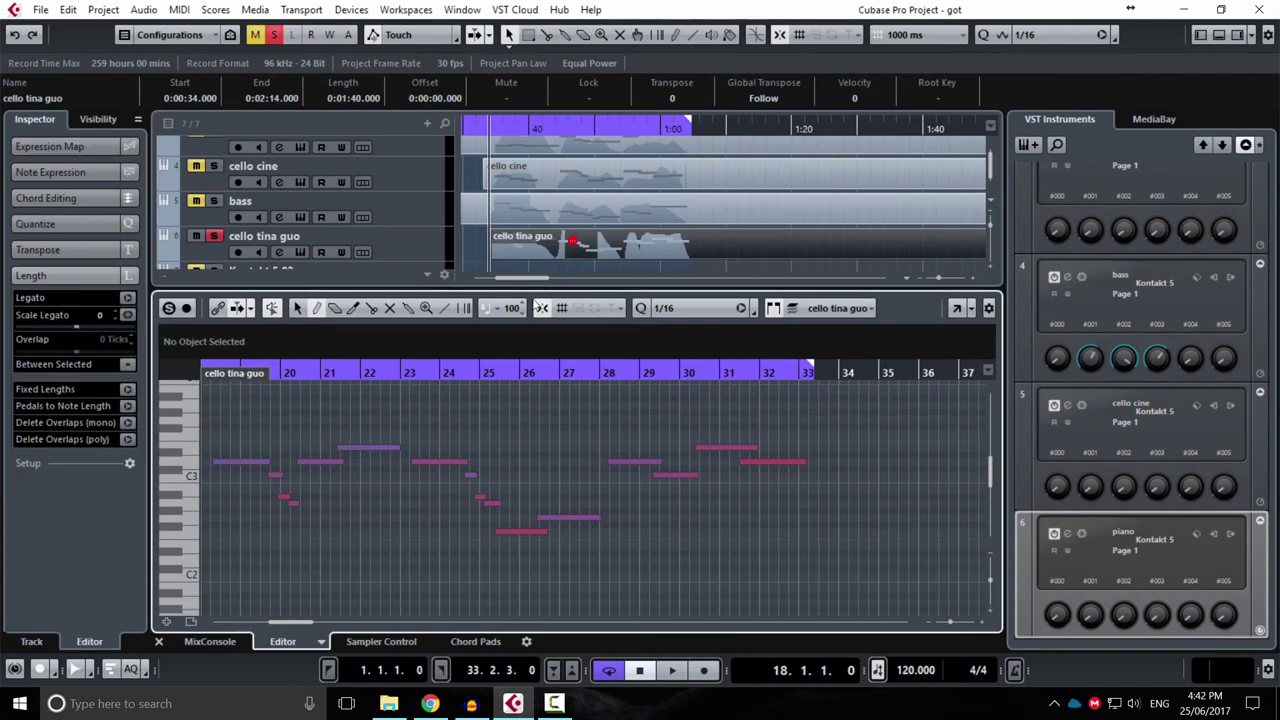
drag(287, 432, 335, 436)
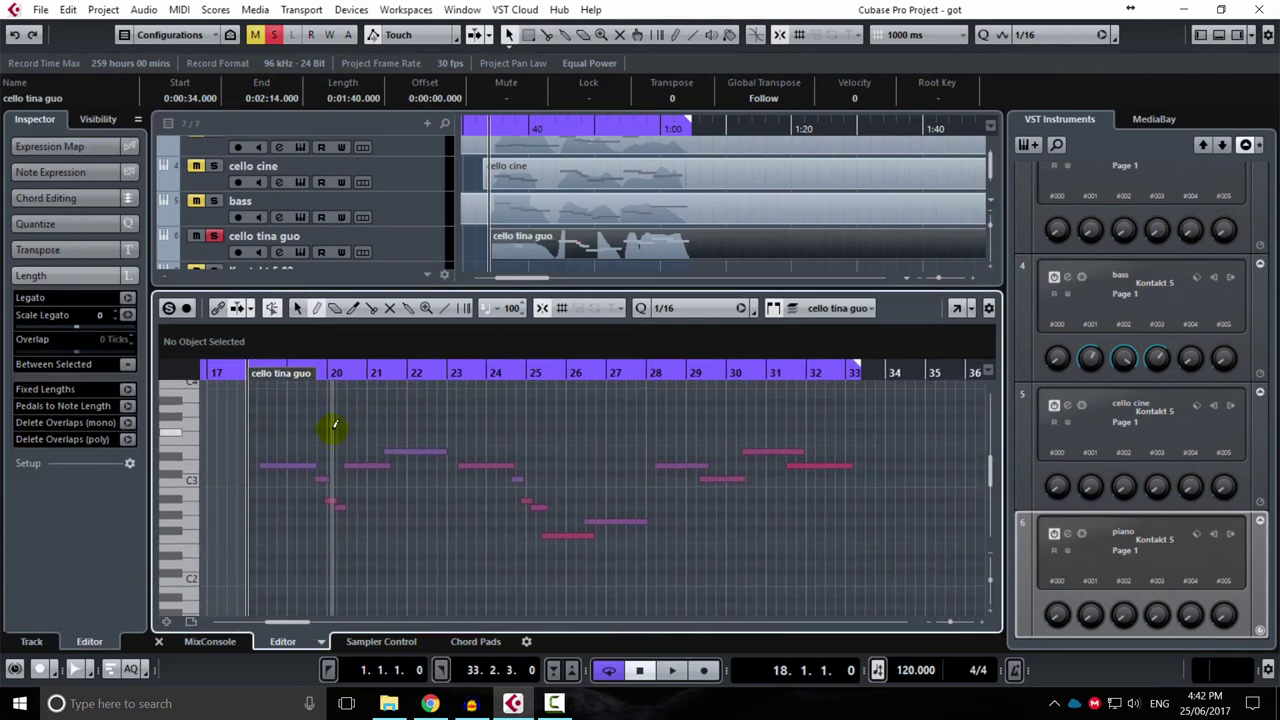
drag(349, 373, 199, 383)
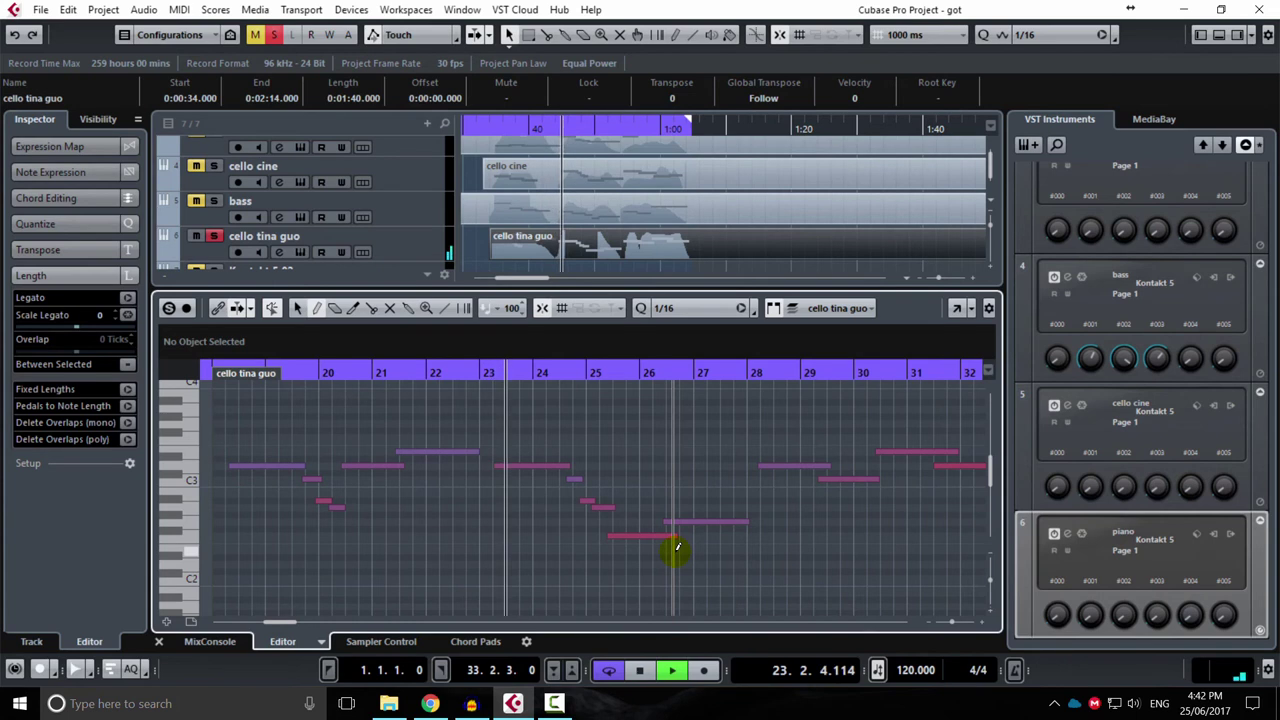
Display the cello tina guo part's cc11 Expression lane during playback and stop at about bar 28
click(166, 621)
click(186, 570)
click(254, 448)
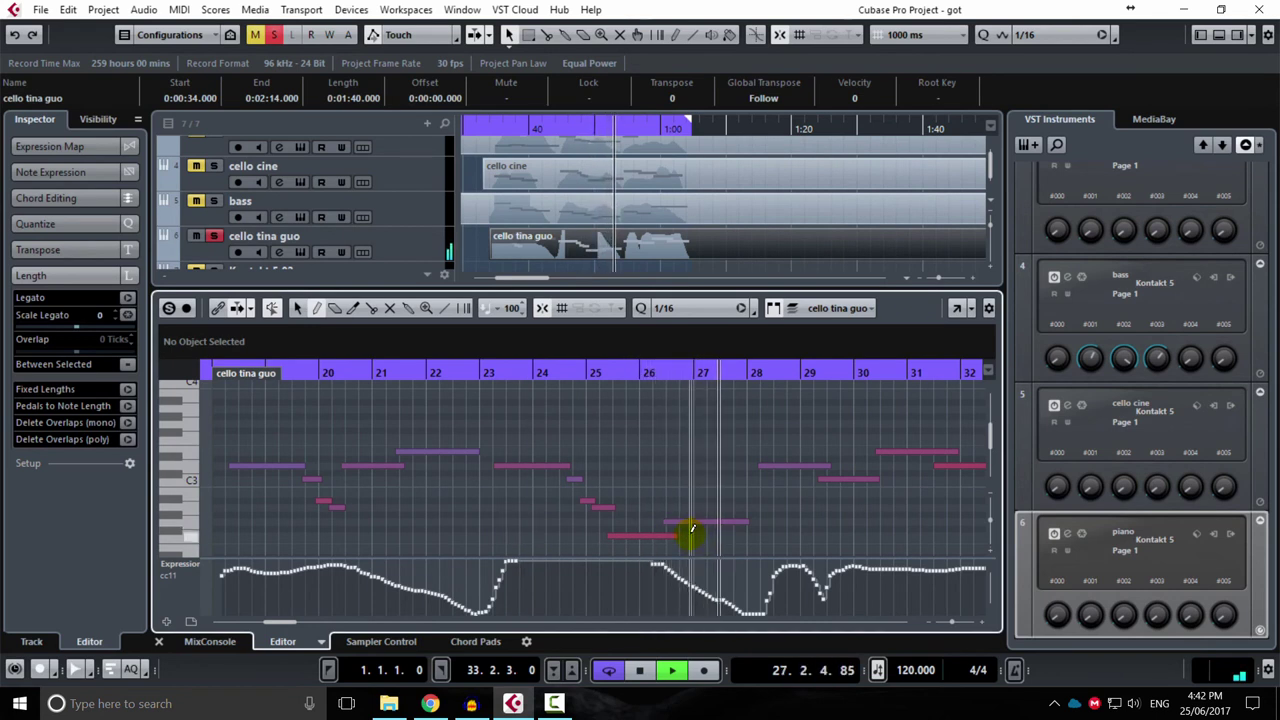
key(space)
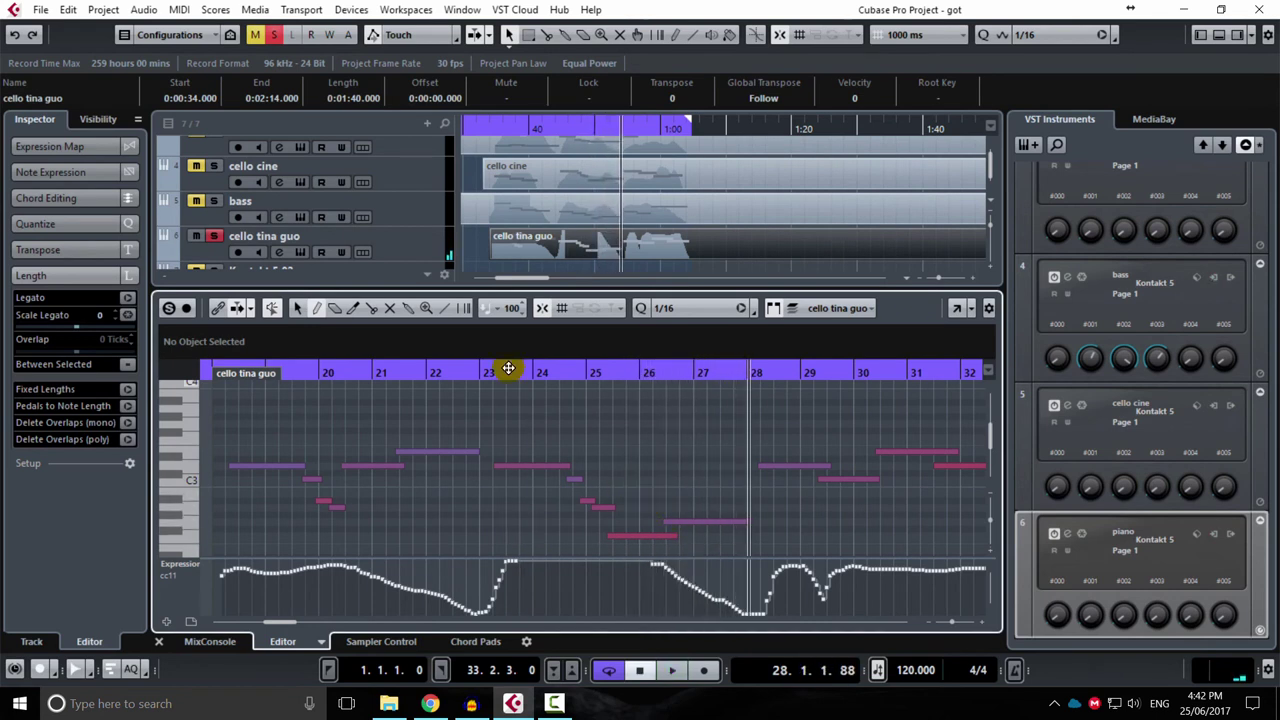
Solo violas, cello cine, bass and cello tina guo together and play them from about bar 18 to bar 28
click(215, 237)
scroll(400, 228, up, 1)
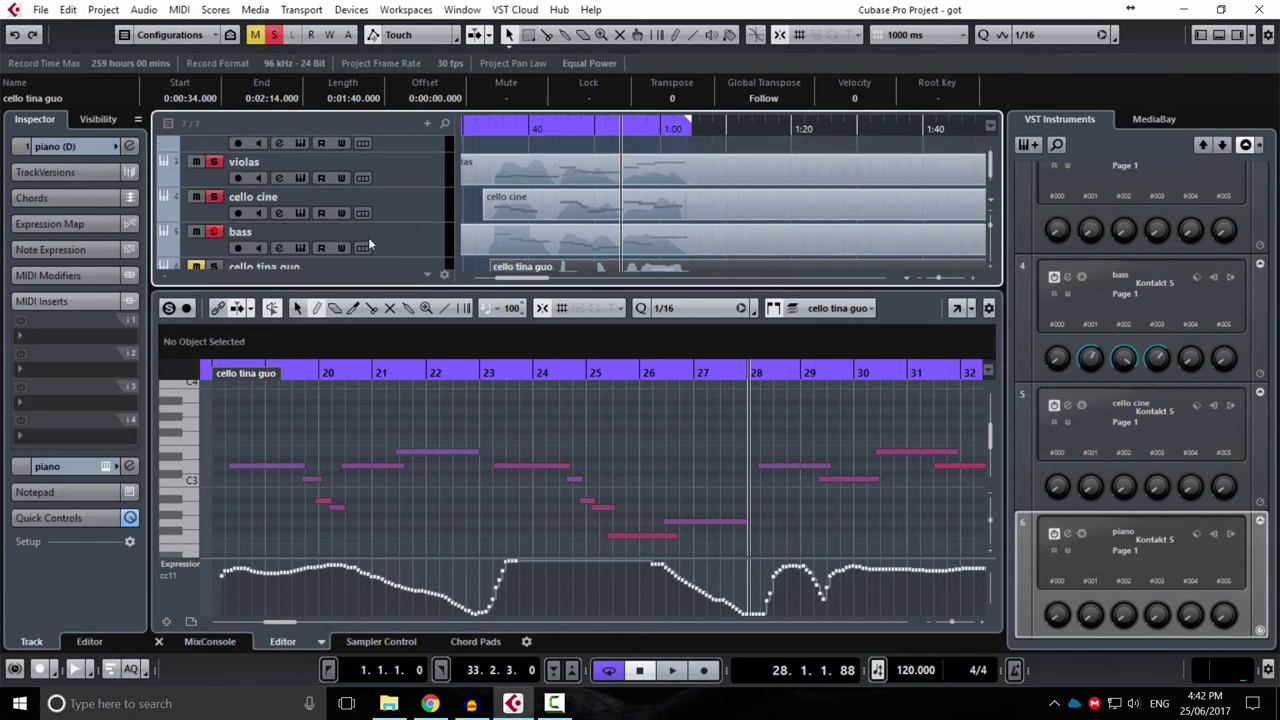
scroll(368, 247, down, 1)
scroll(390, 235, up, 1)
drag(622, 128, 494, 135)
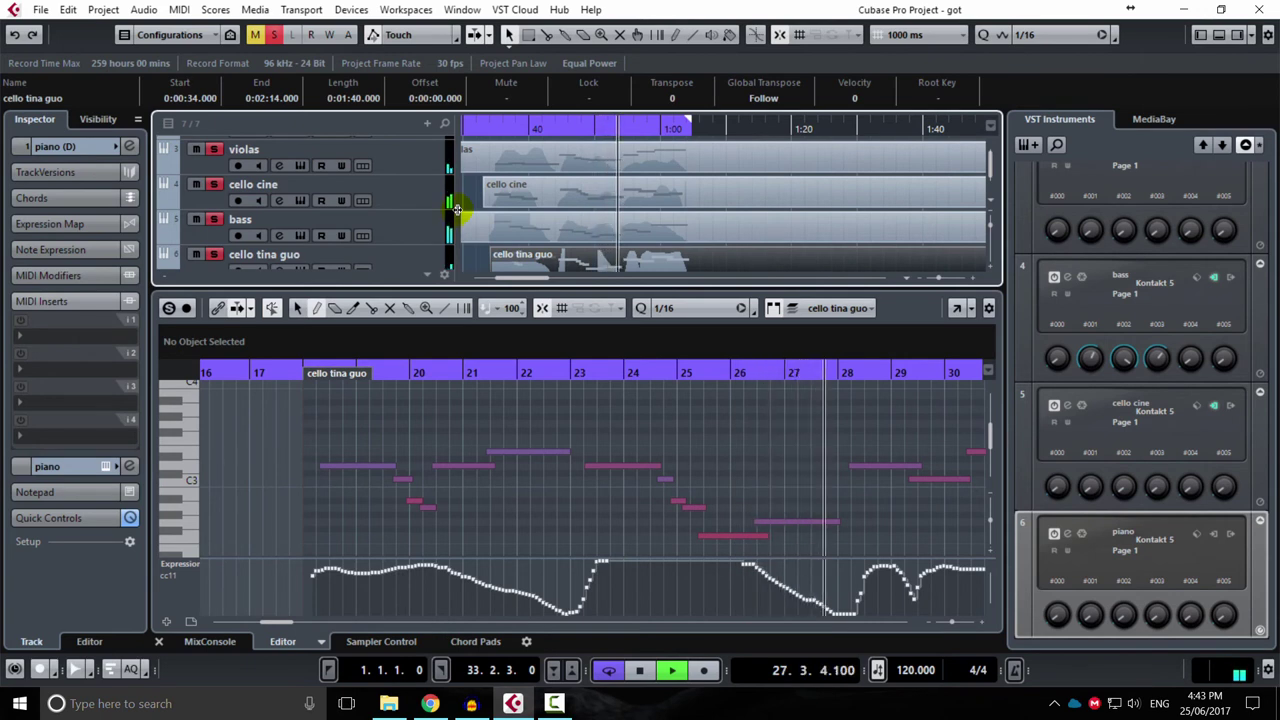
drag(795, 462, 679, 428)
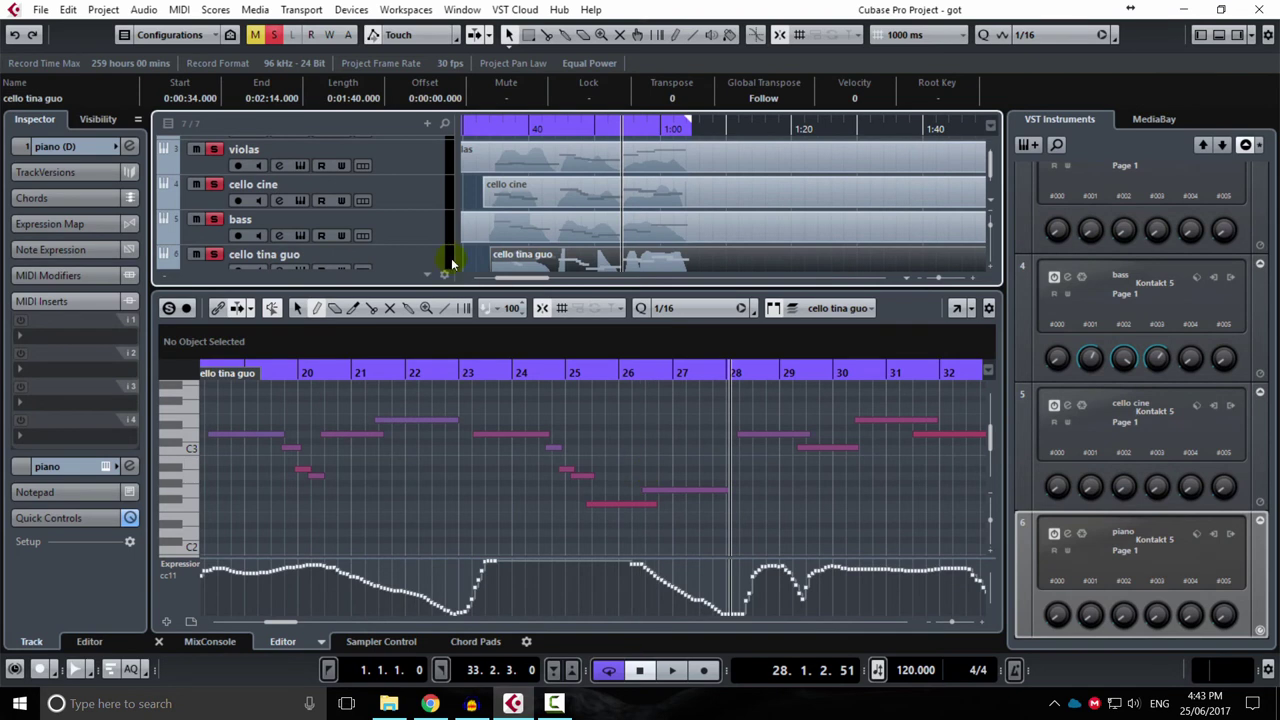
Select the violas track and move the playback cursor to about bar 30.2 in the cello tina guo part
click(425, 169)
scroll(403, 165, up, 1)
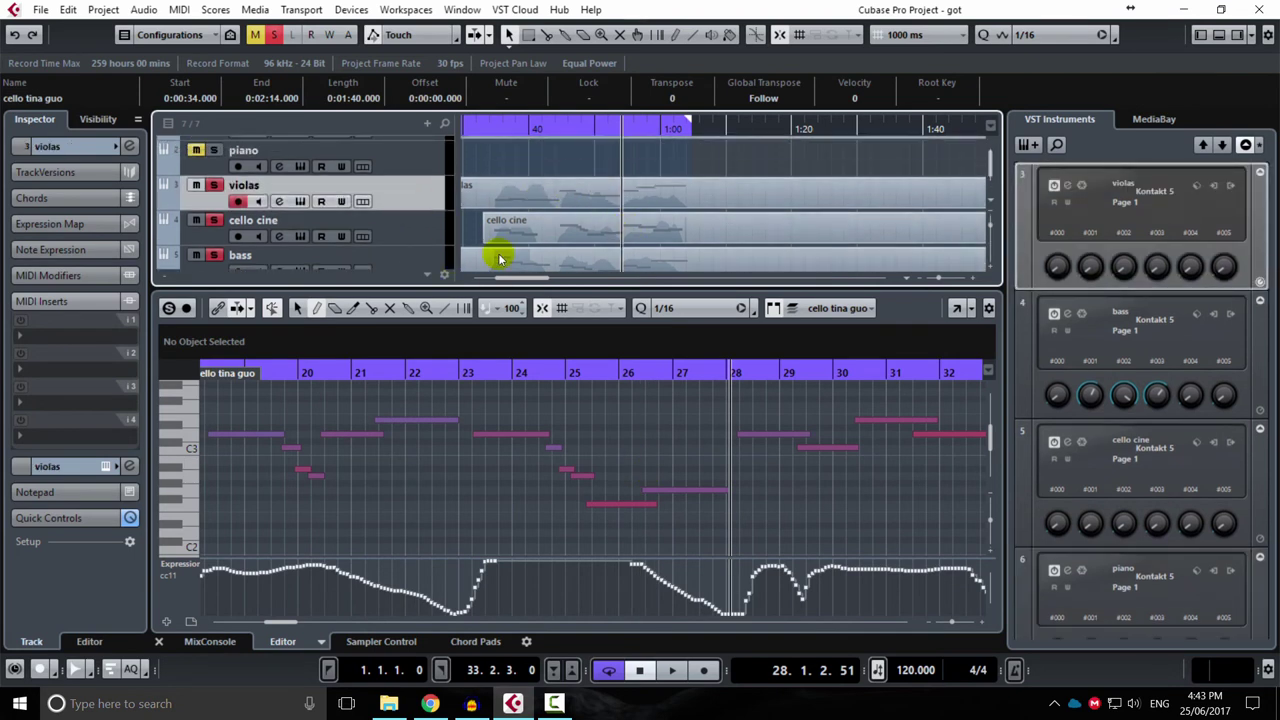
scroll(401, 237, down, 1)
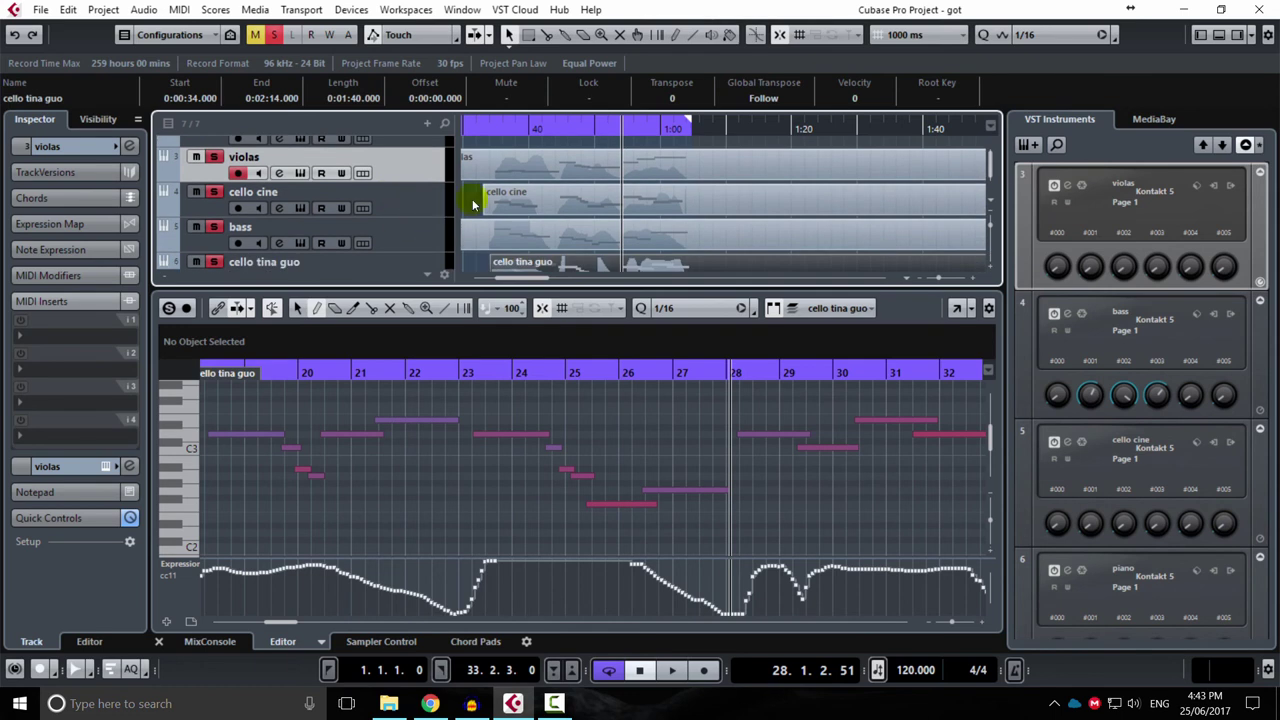
scroll(669, 418, down, 2)
drag(681, 437, 522, 430)
drag(537, 374, 757, 403)
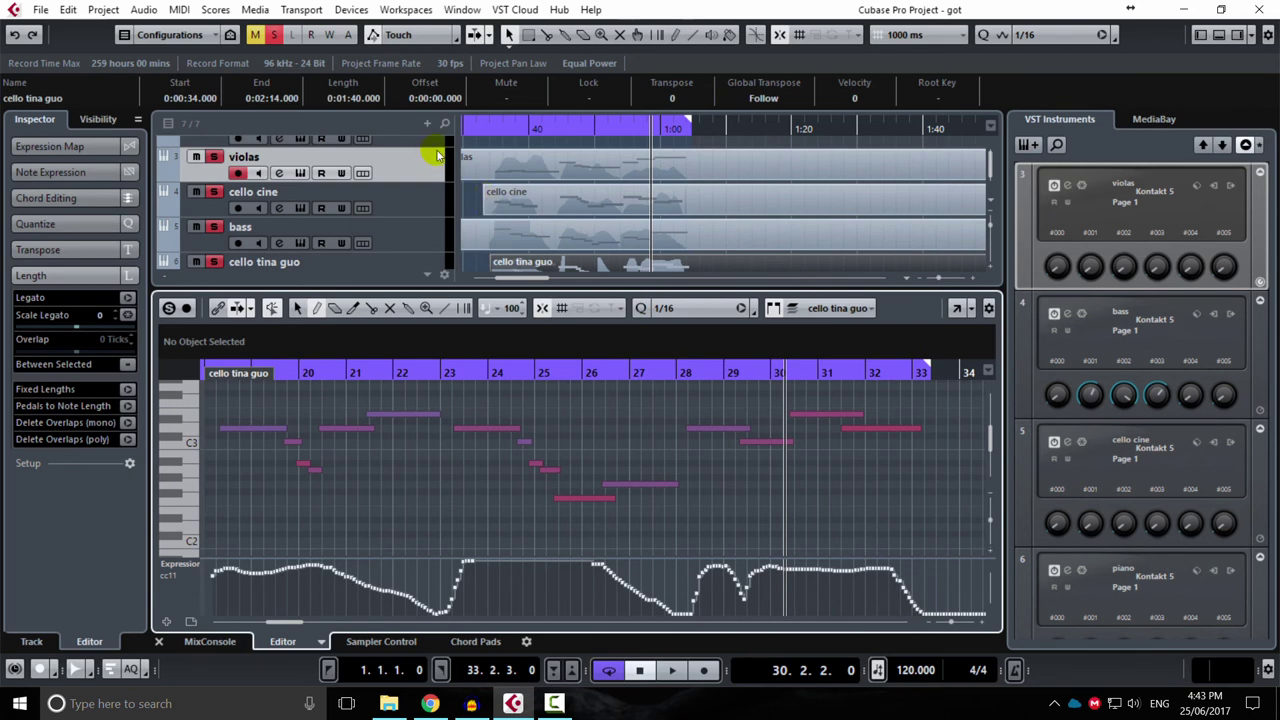
Enlarge the track area, solo only violas and cello tina guo, and set the playback cursor to bar 18
drag(697, 290, 698, 440)
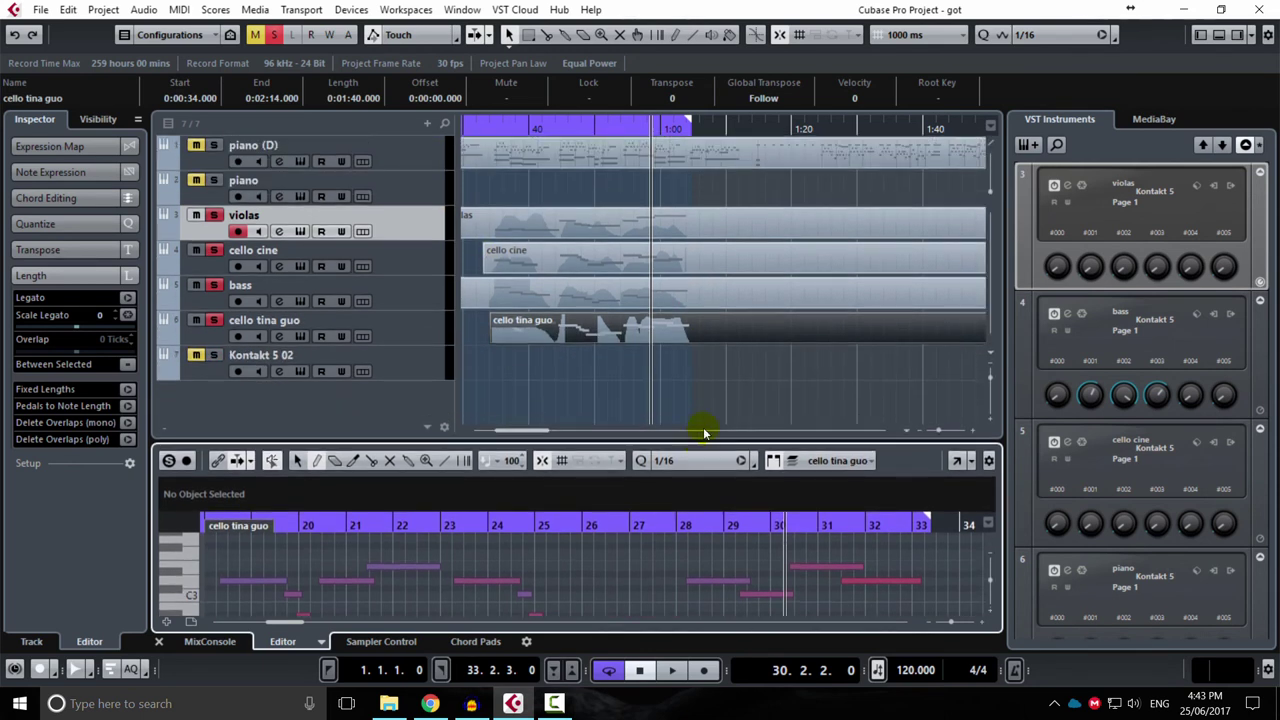
click(405, 328)
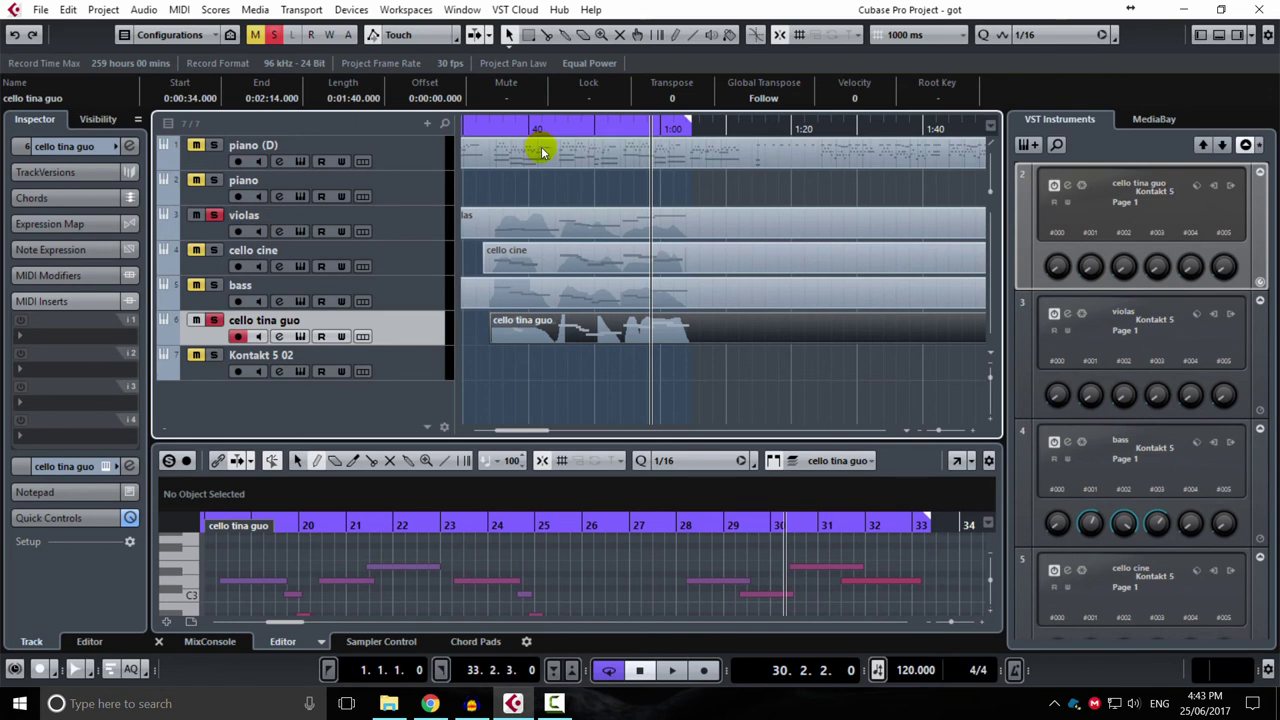
drag(633, 125, 555, 130)
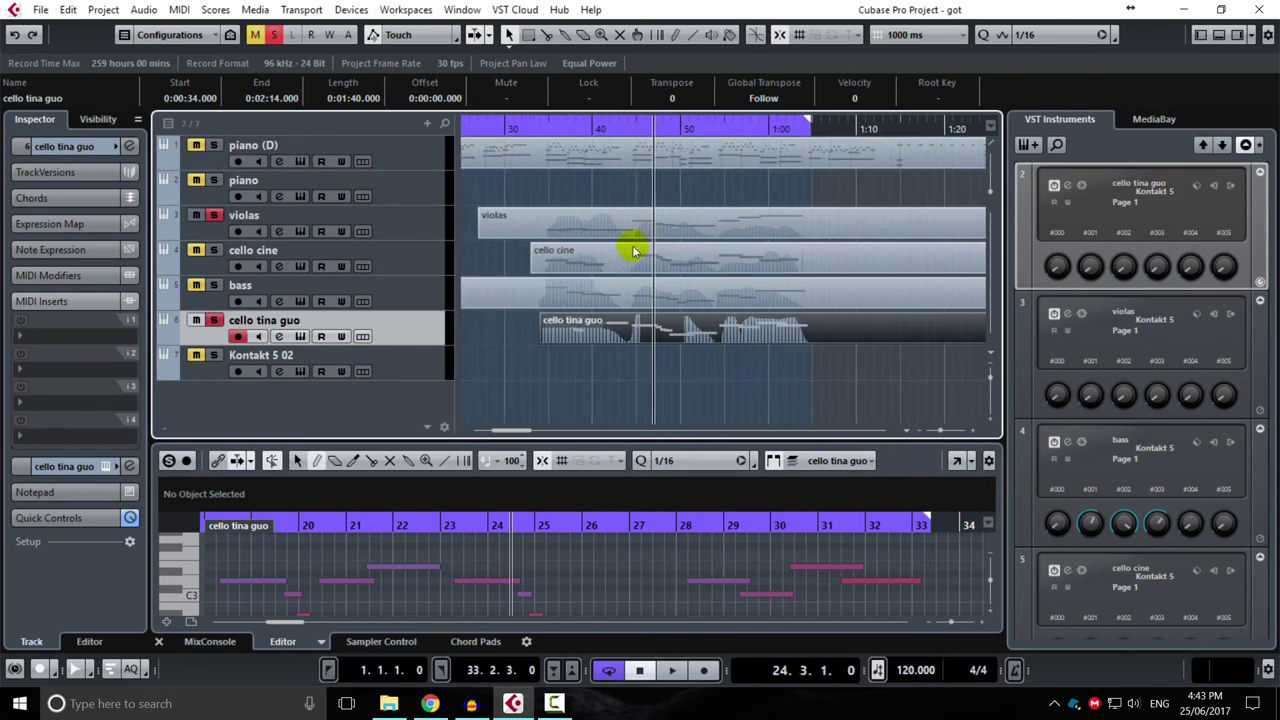
drag(652, 133, 540, 147)
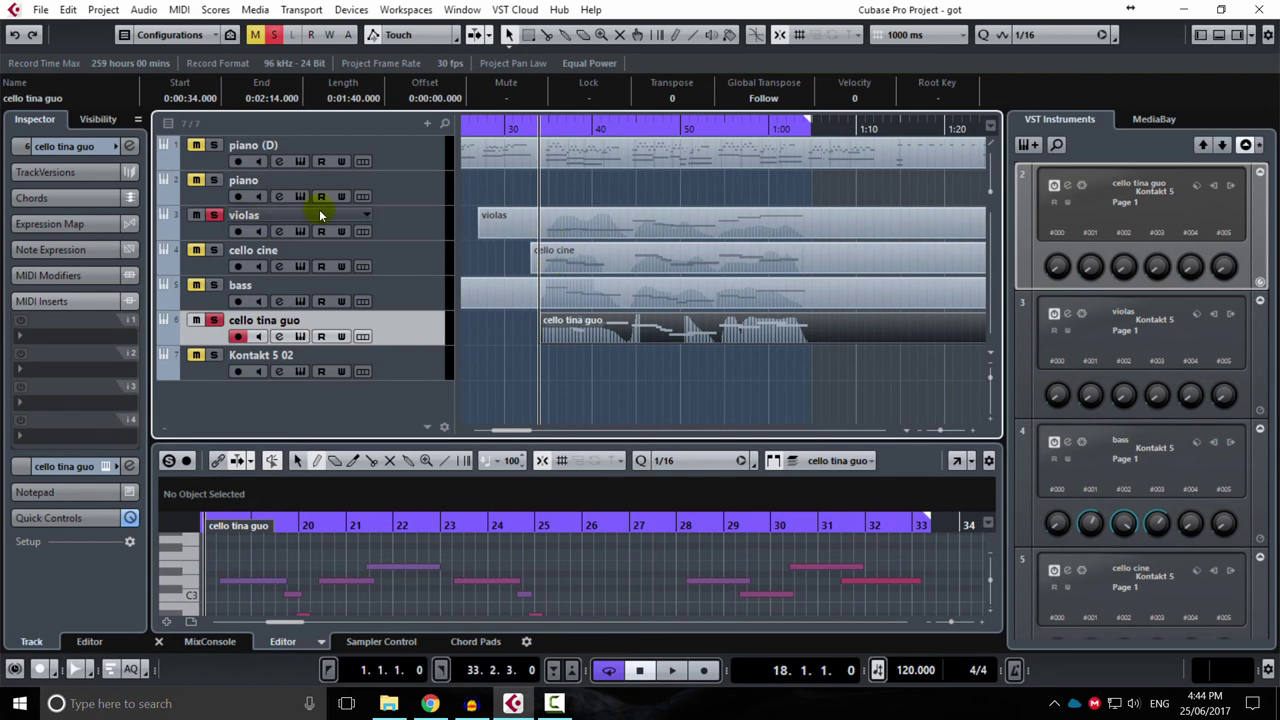
Play from bar 18 and add cello cine and bass to the soloed tracks one after the other during playback
click(673, 671)
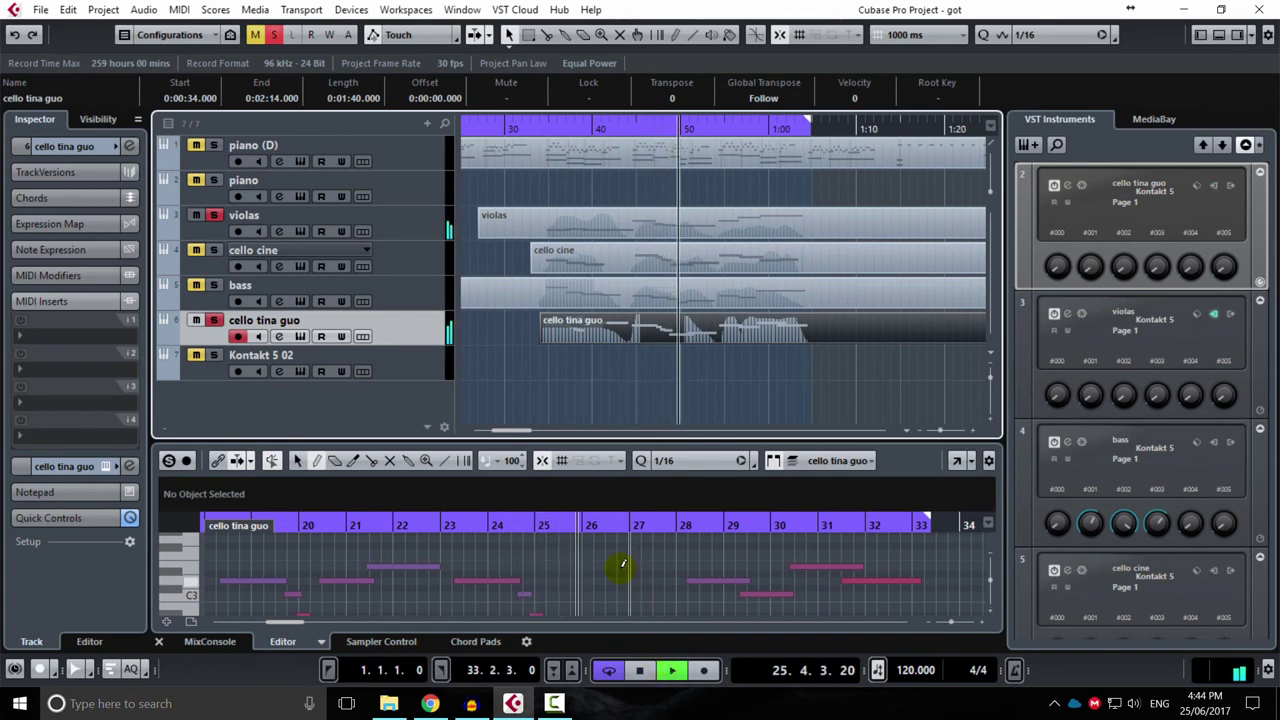
click(214, 250)
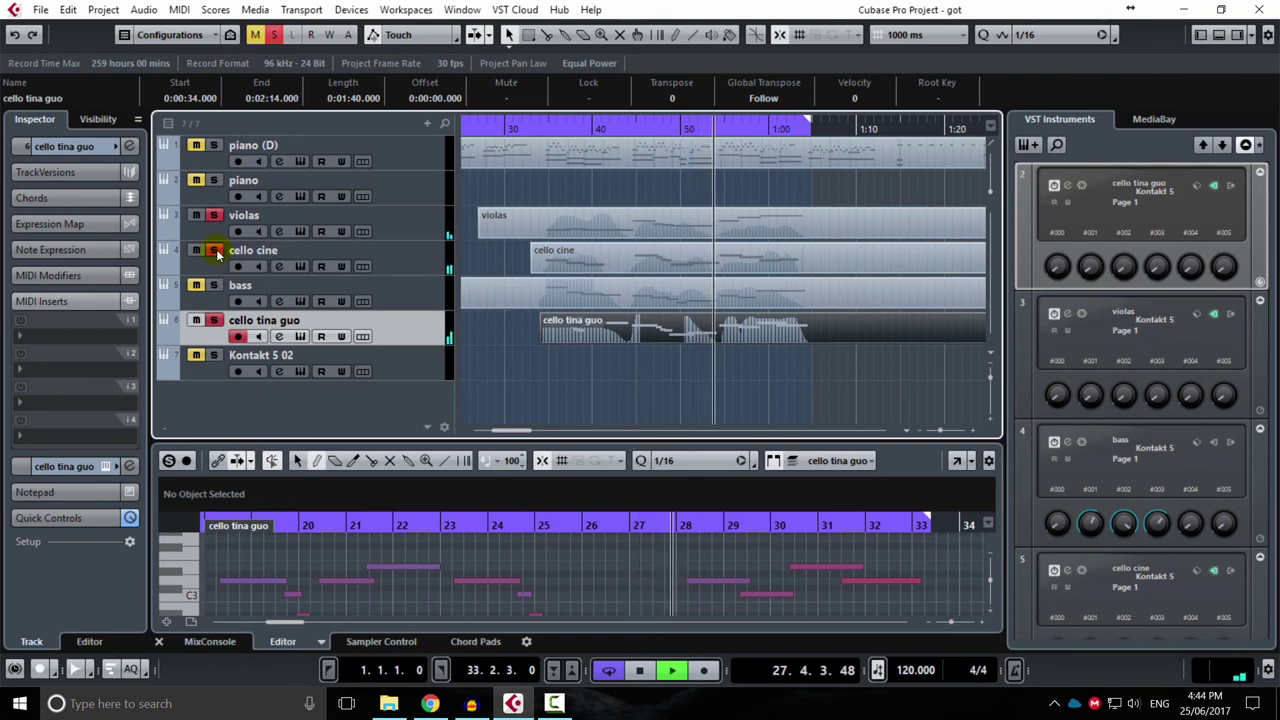
click(213, 286)
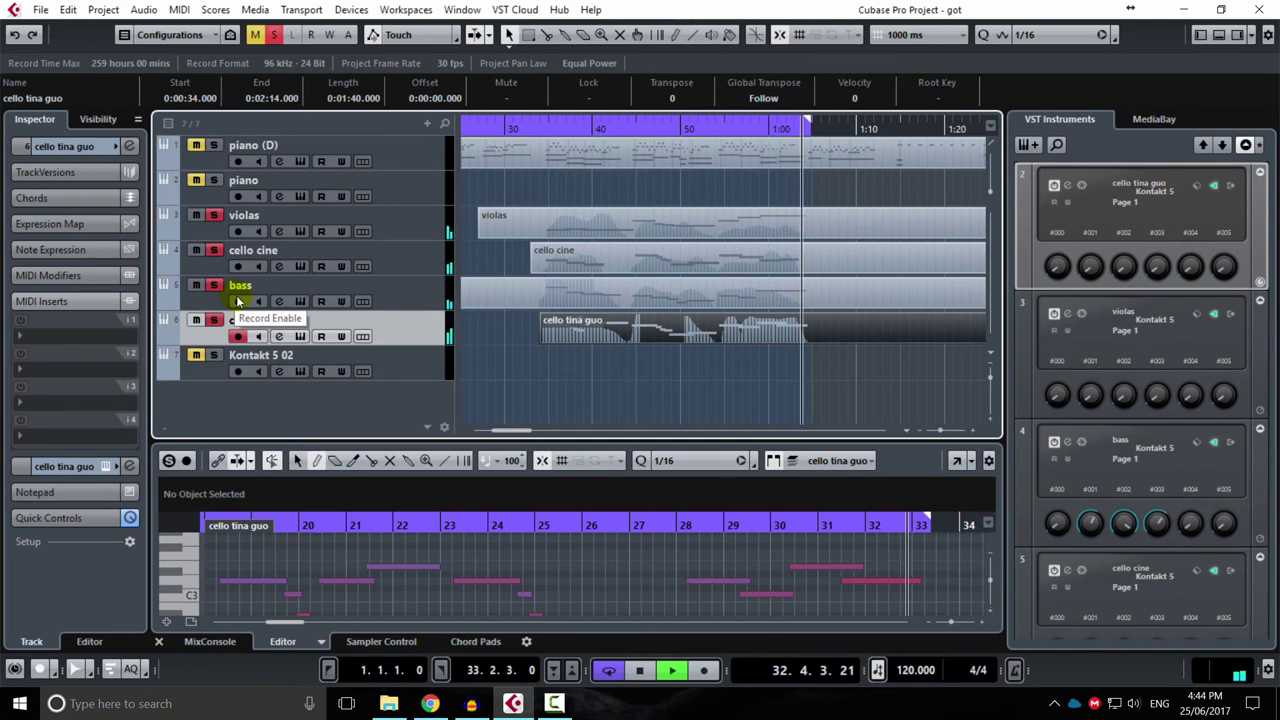
Stop playback at about bar 33, clear all solos and mutes, and return to the project start
key(space)
scroll(723, 263, down, 4)
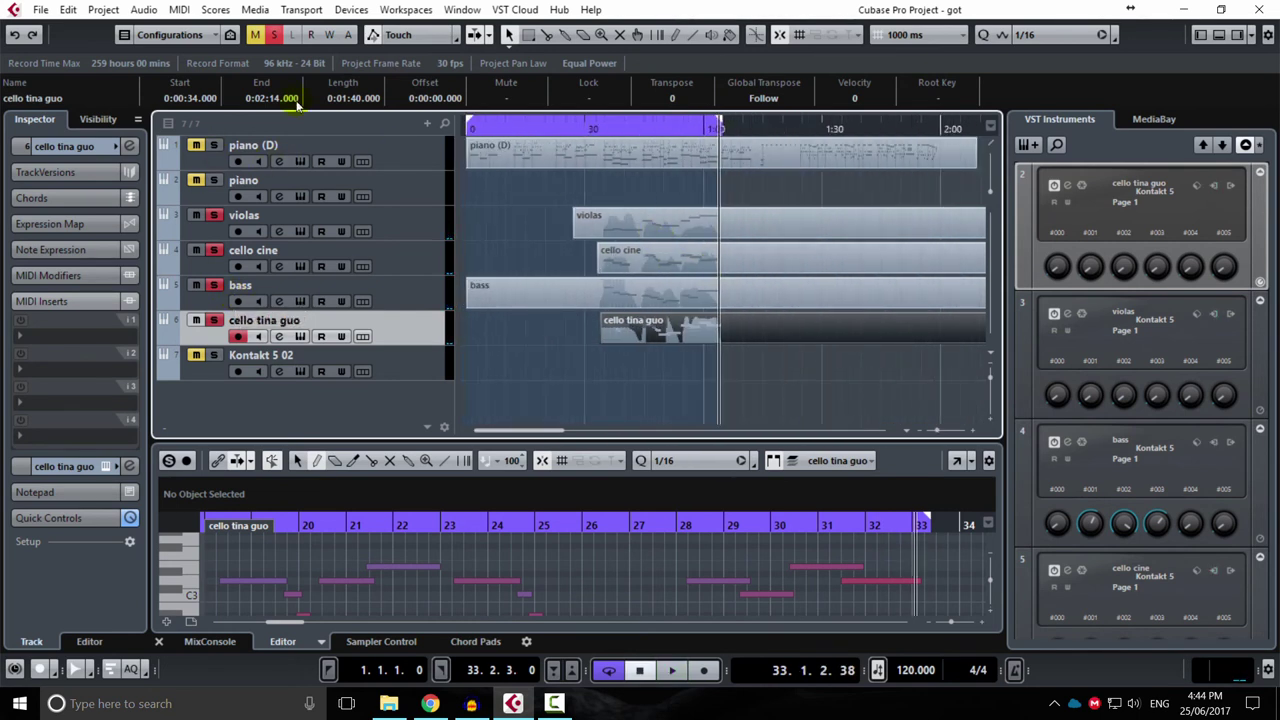
key(Home)
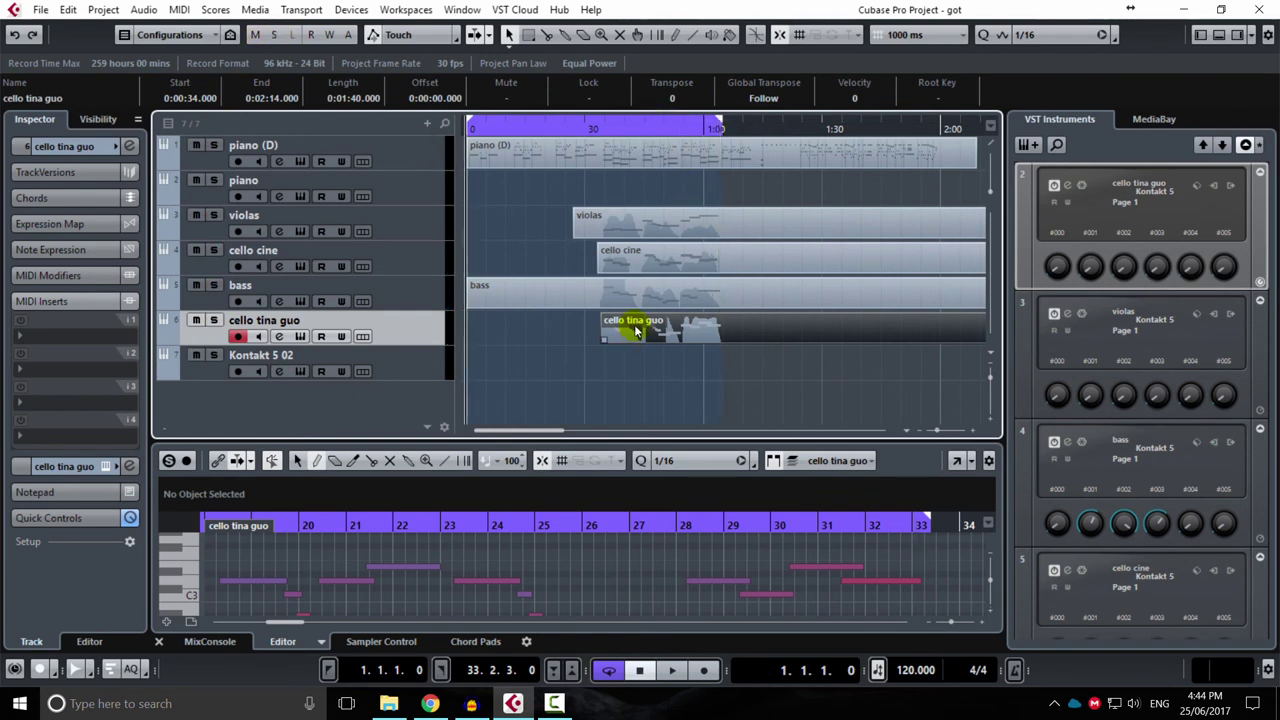
Show the Kontakt instrument used by the piano (D) track and close its window
click(300, 161)
click(756, 546)
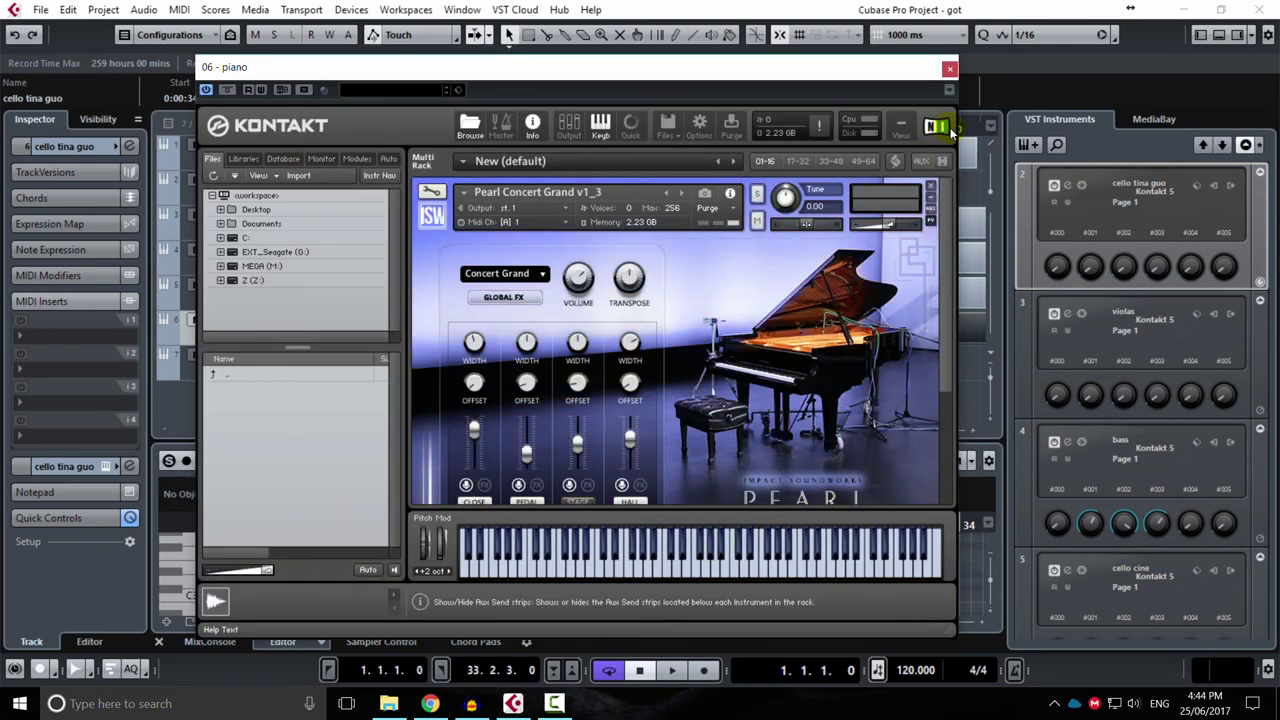
click(949, 68)
Open the piano (D) part in the note editor and enlarge the editor area
click(567, 155)
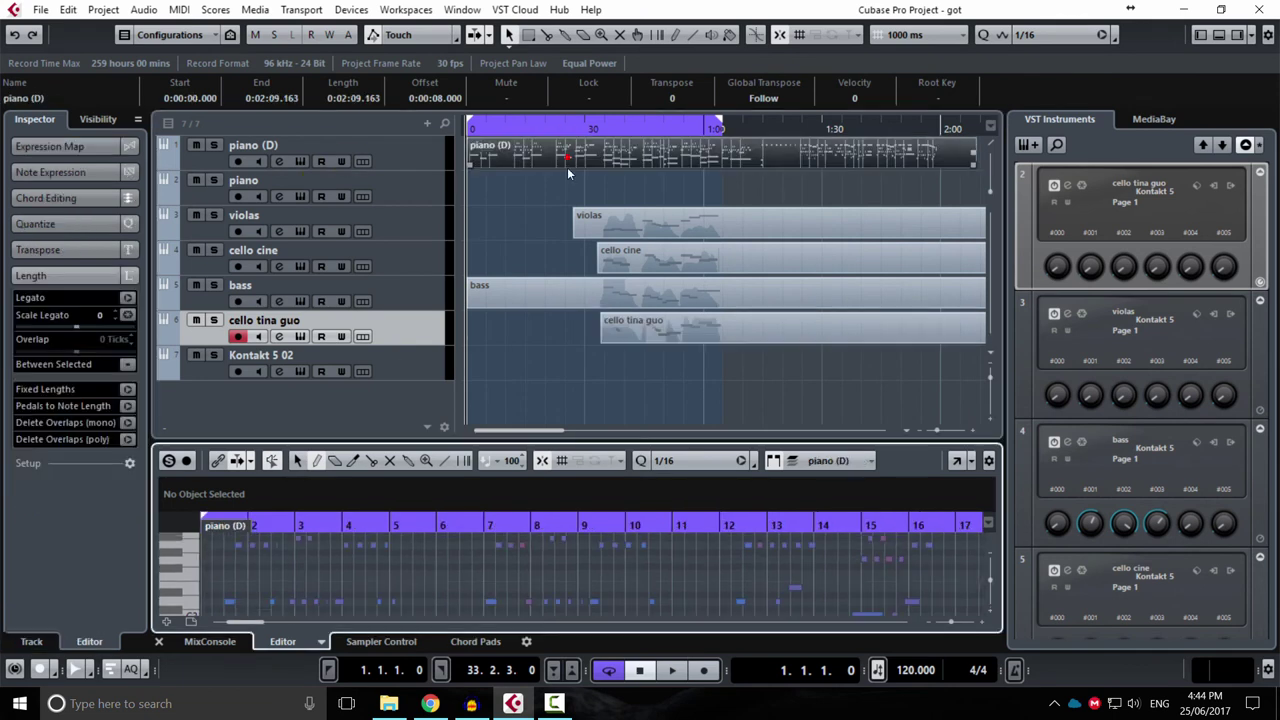
drag(480, 440, 486, 232)
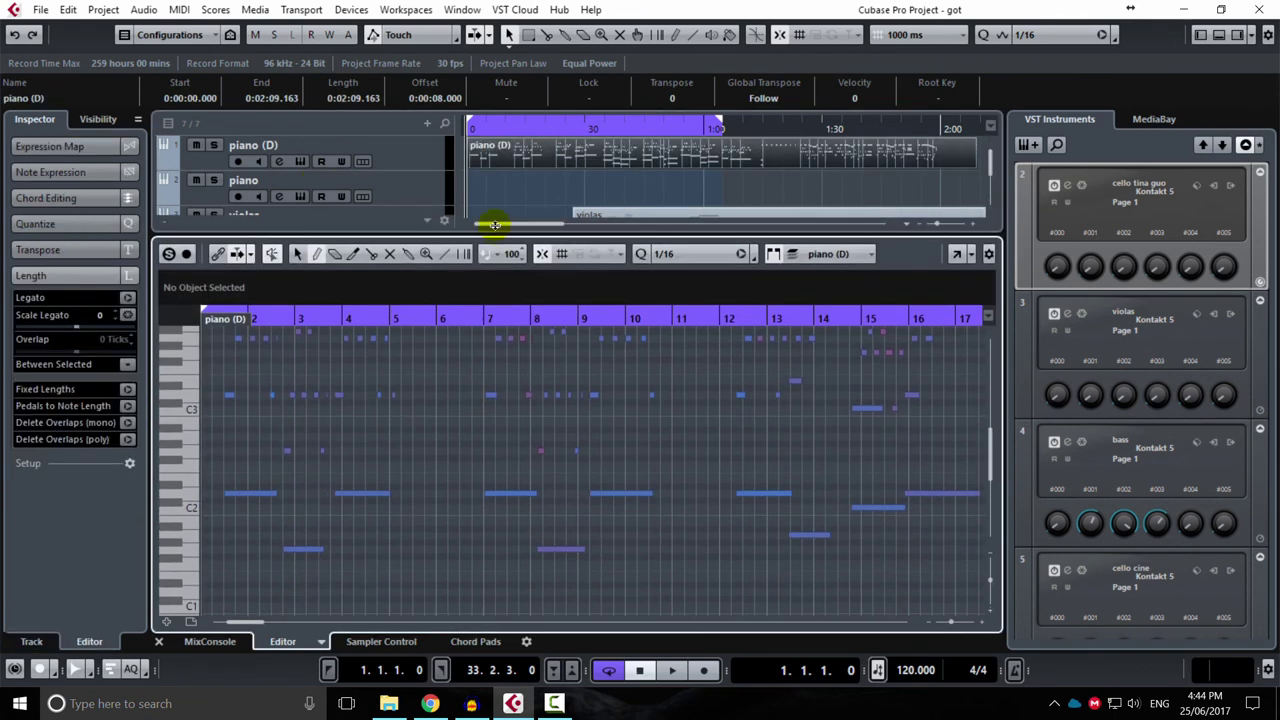
Examine the piano (D) notes across the whole range from bar 1 to about bar 45 in the note editor
scroll(543, 412, down, 4)
drag(590, 431, 408, 431)
scroll(466, 428, down, 2)
drag(521, 440, 466, 441)
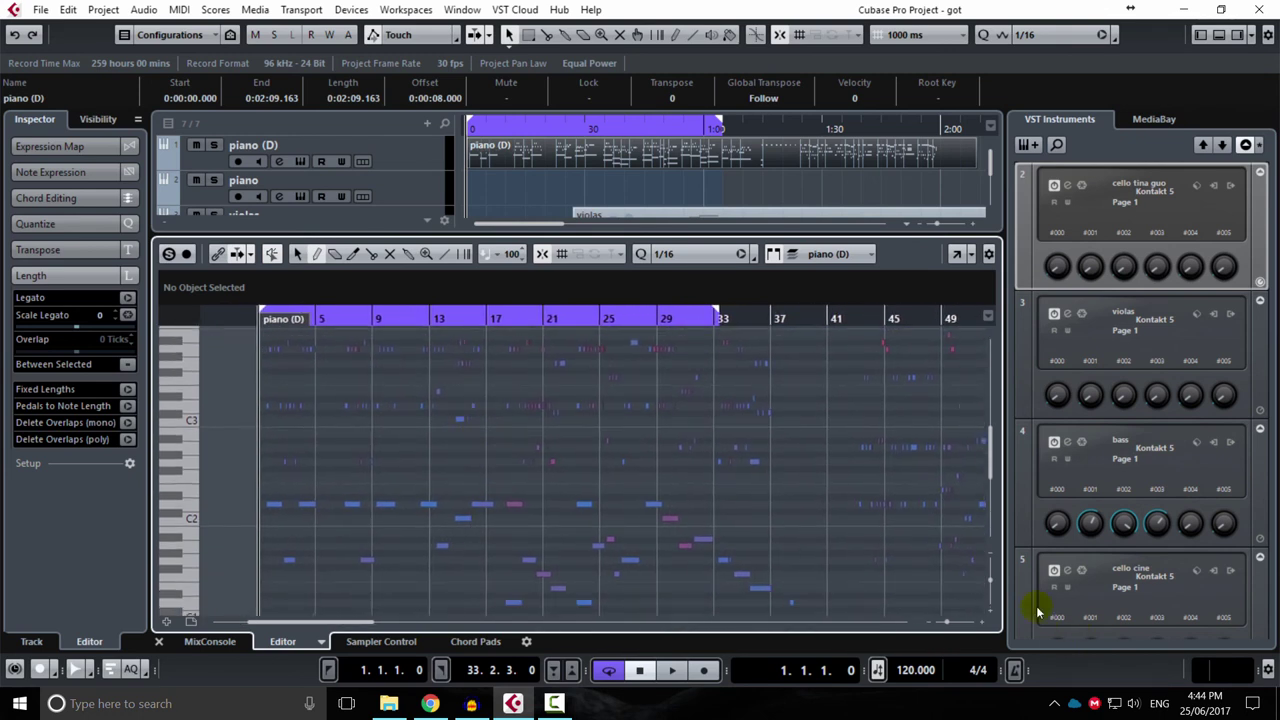
drag(992, 586, 990, 573)
drag(780, 493, 766, 508)
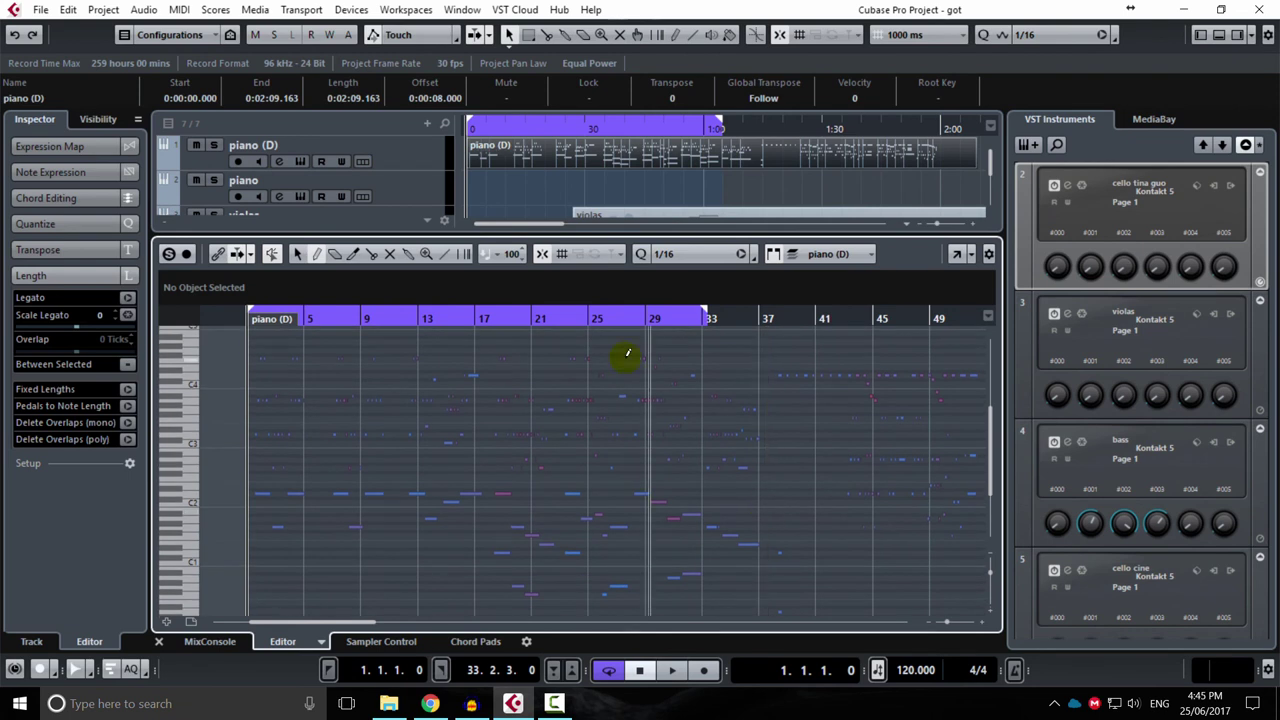
drag(546, 316, 475, 376)
drag(590, 418, 392, 424)
drag(362, 317, 217, 322)
Add a velocity lane below the piano (D) notes and select all of its controller events
click(166, 621)
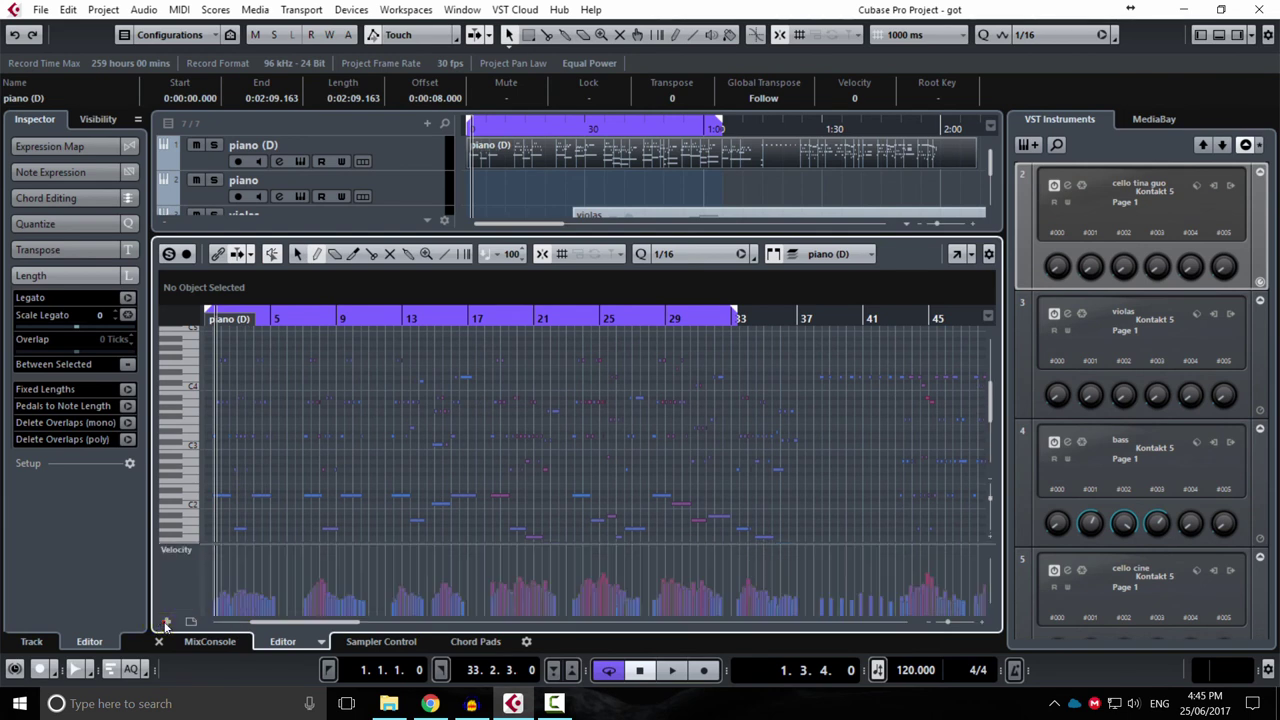
click(190, 551)
click(189, 553)
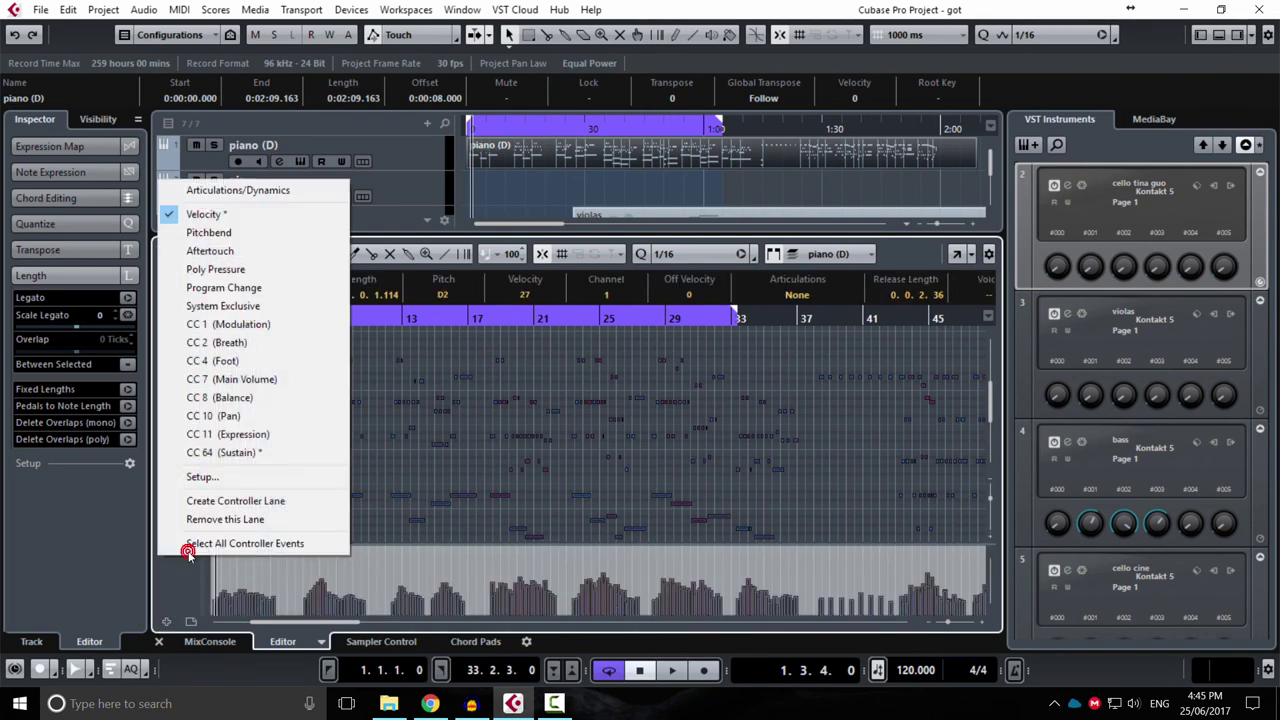
click(190, 546)
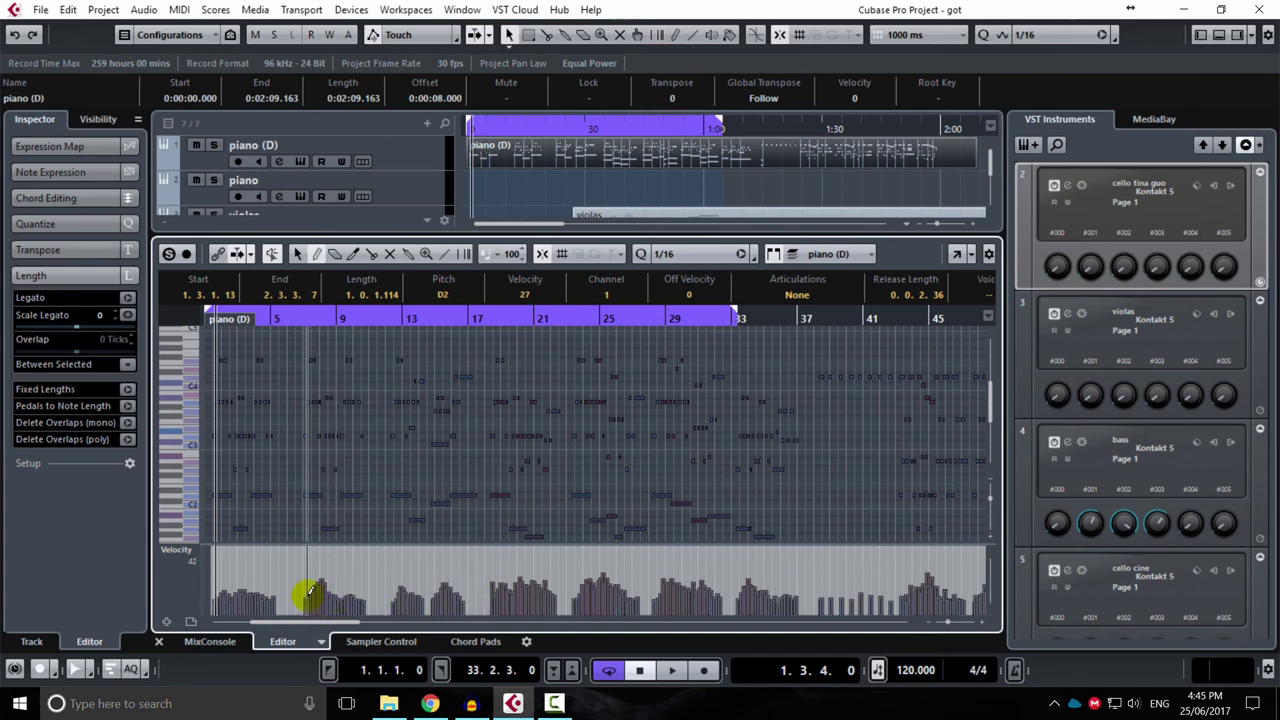
Examine the piano (D) part's velocity shapes phrase by phrase together with its low and high notes
scroll(316, 588, up, 2)
scroll(316, 588, up, 1)
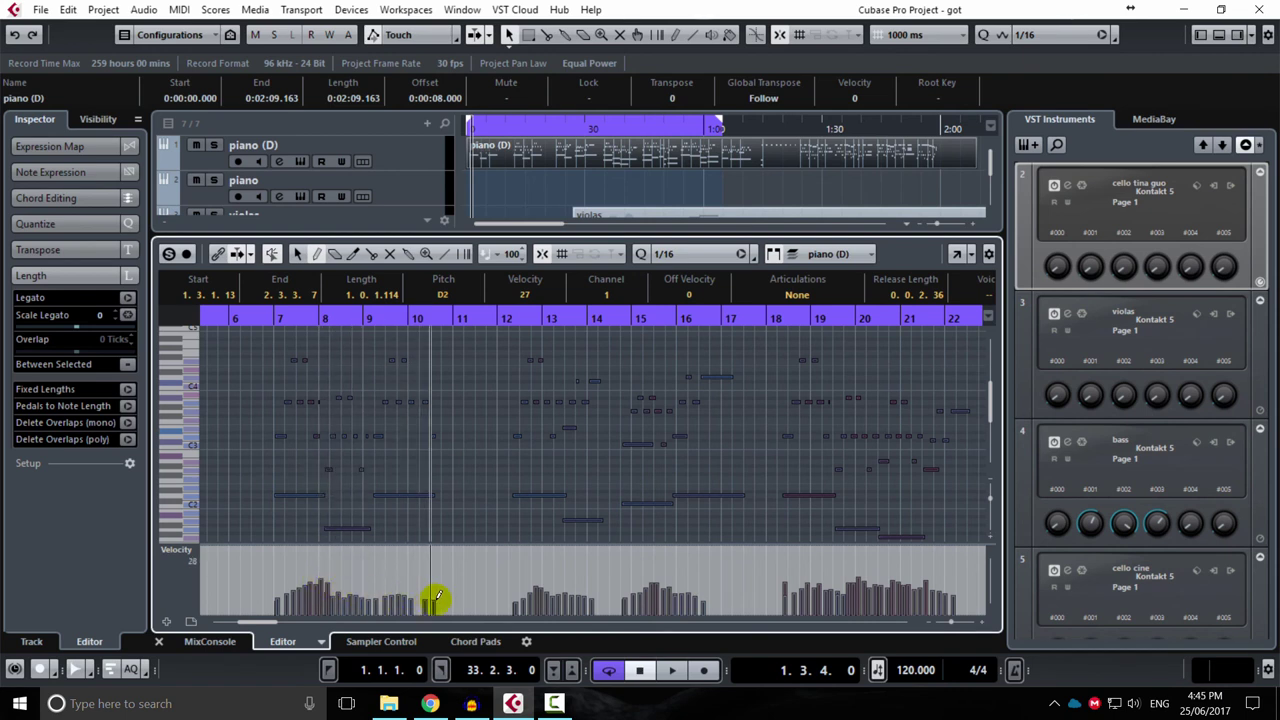
scroll(648, 555, down, 1)
scroll(600, 557, down, 2)
scroll(711, 527, down, 1)
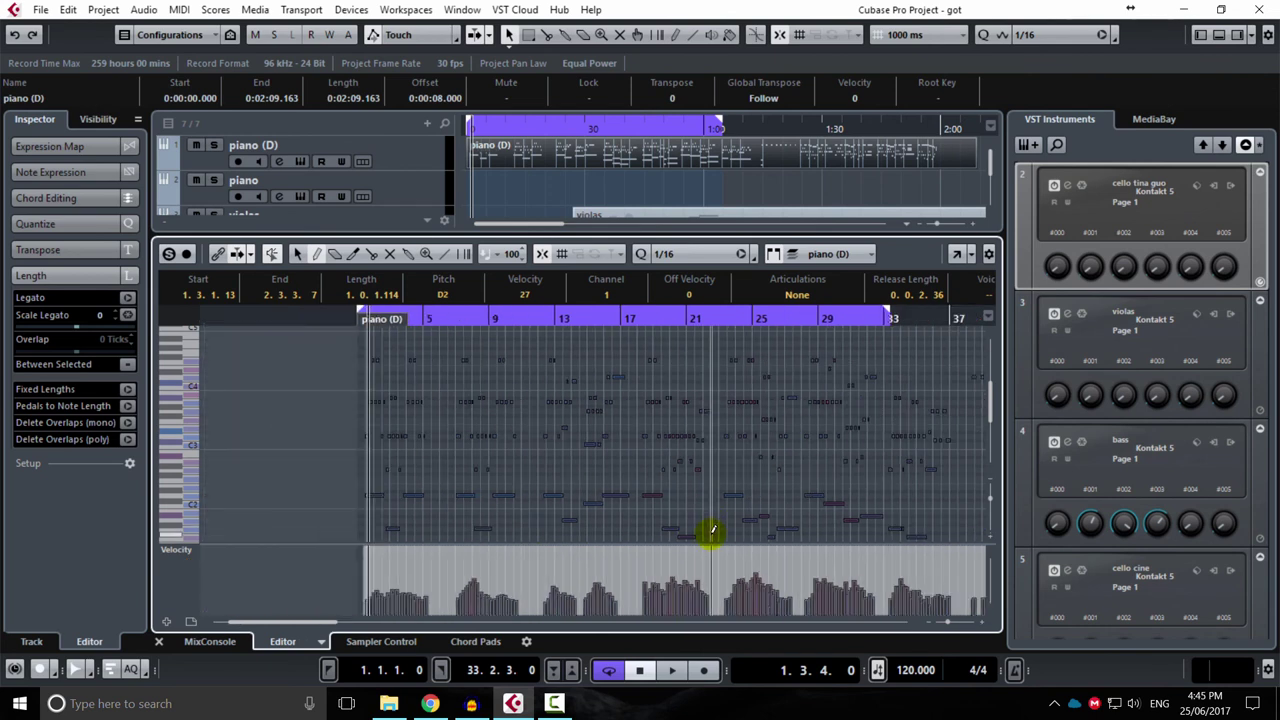
scroll(563, 491, right, 3)
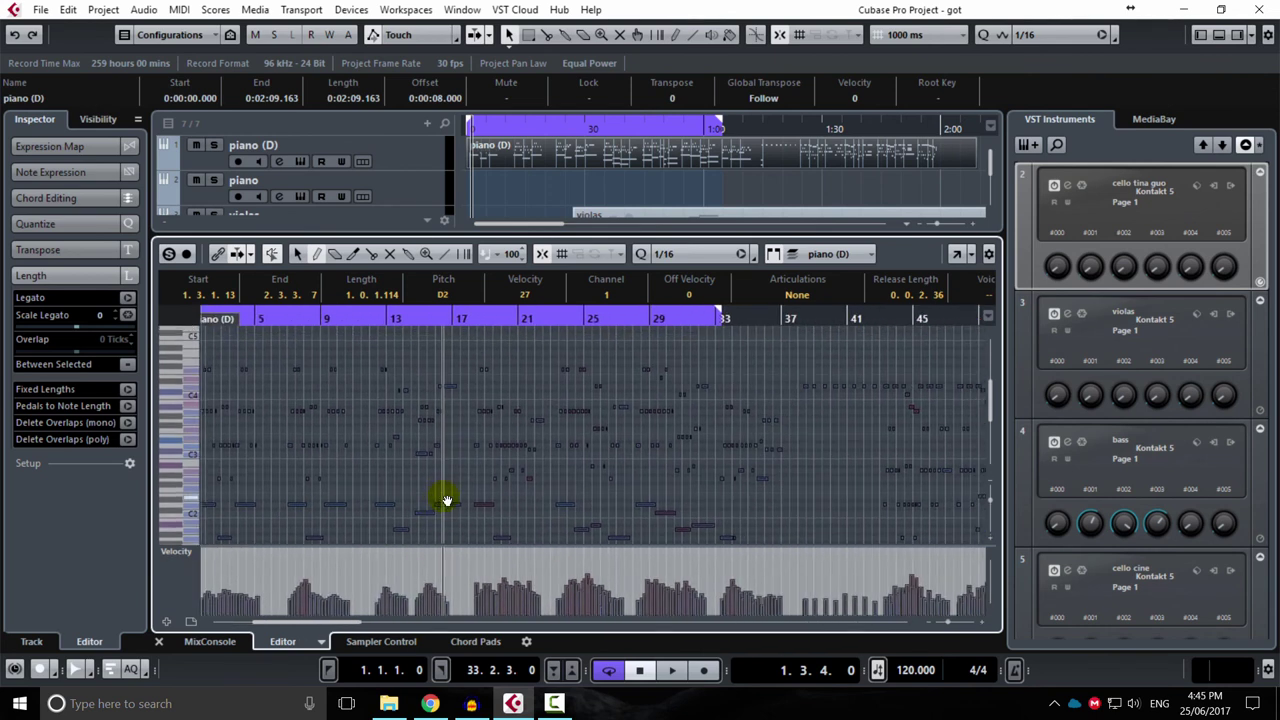
scroll(447, 500, left, 1)
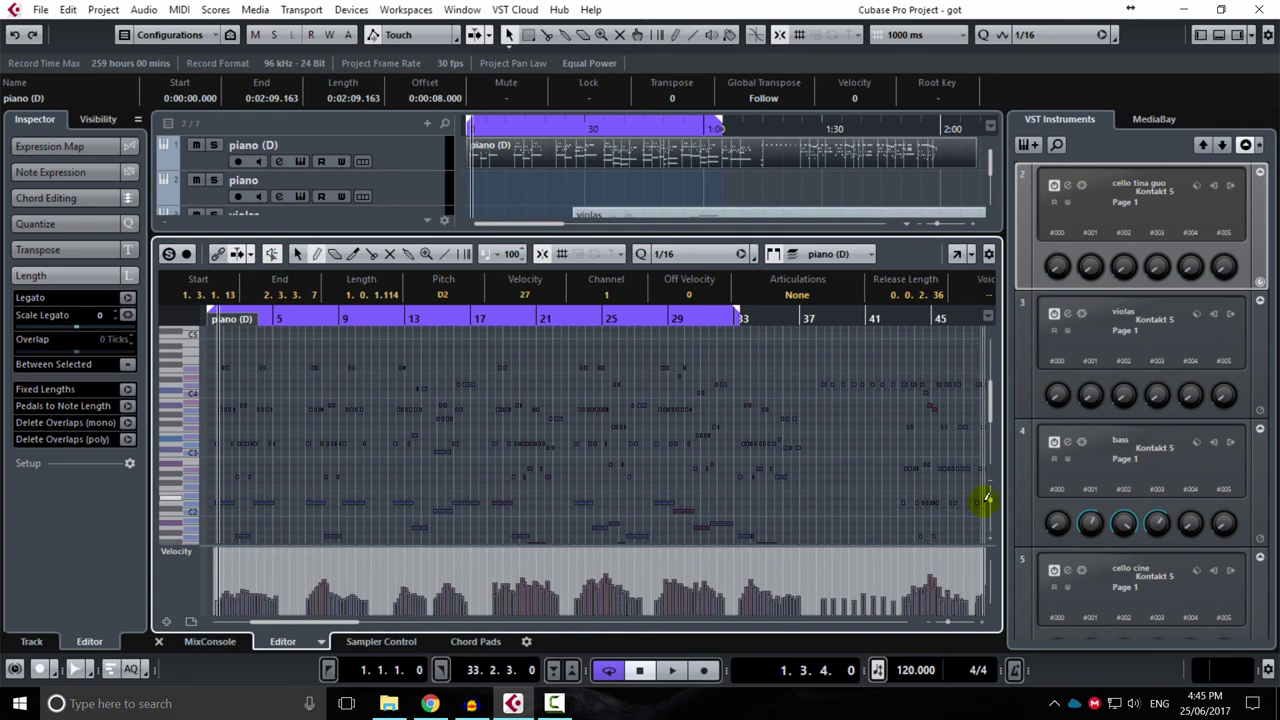
drag(990, 500, 990, 493)
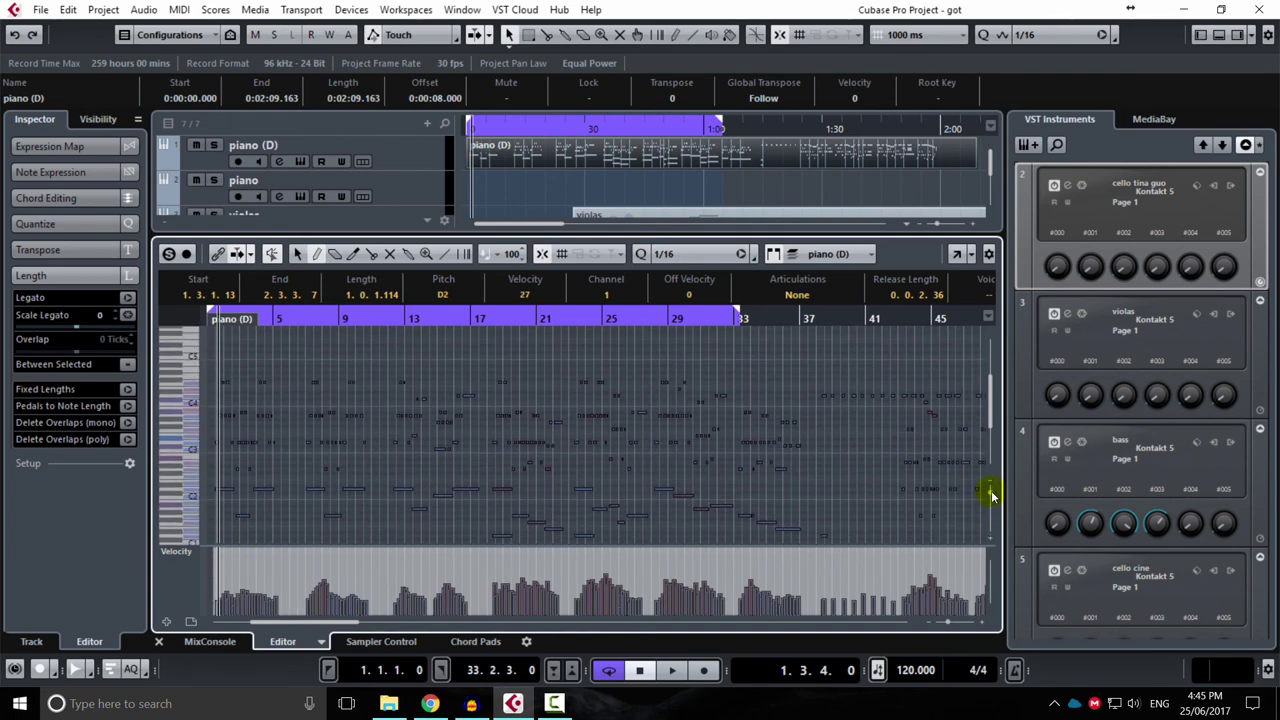
scroll(849, 471, down, 1)
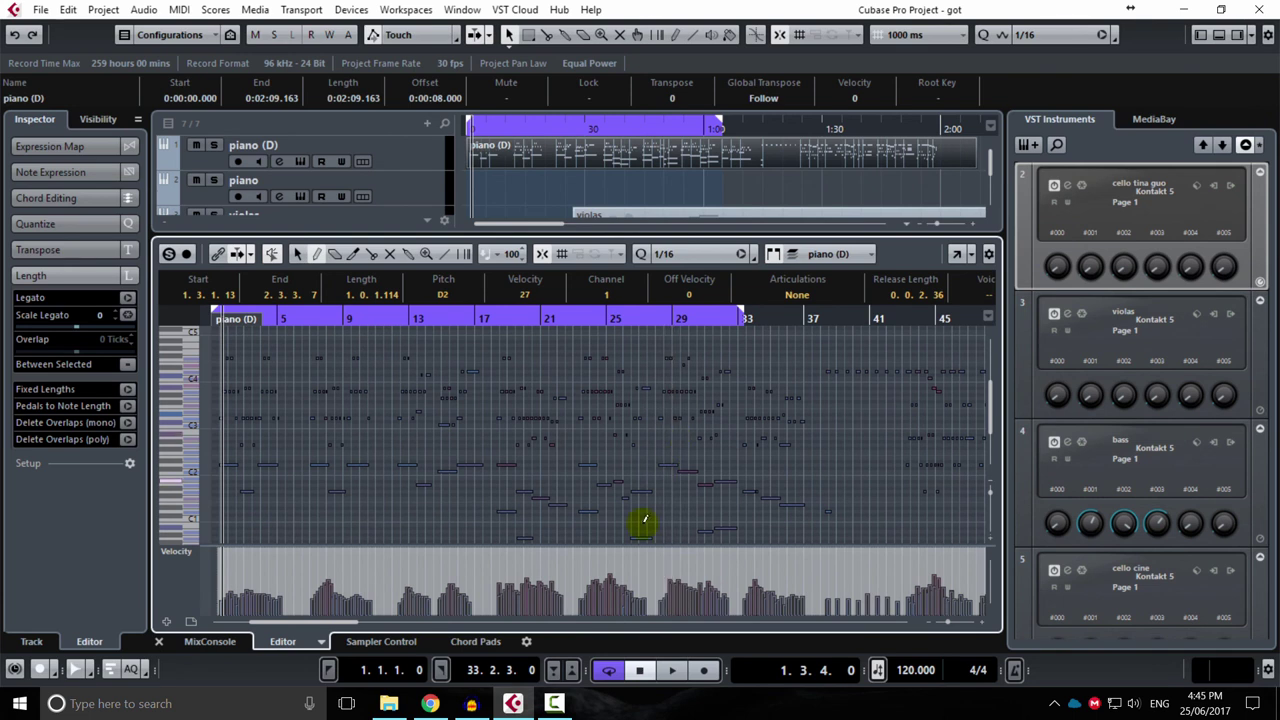
Play the piano (D) part, stop it, and restart playback from near the beginning
click(672, 670)
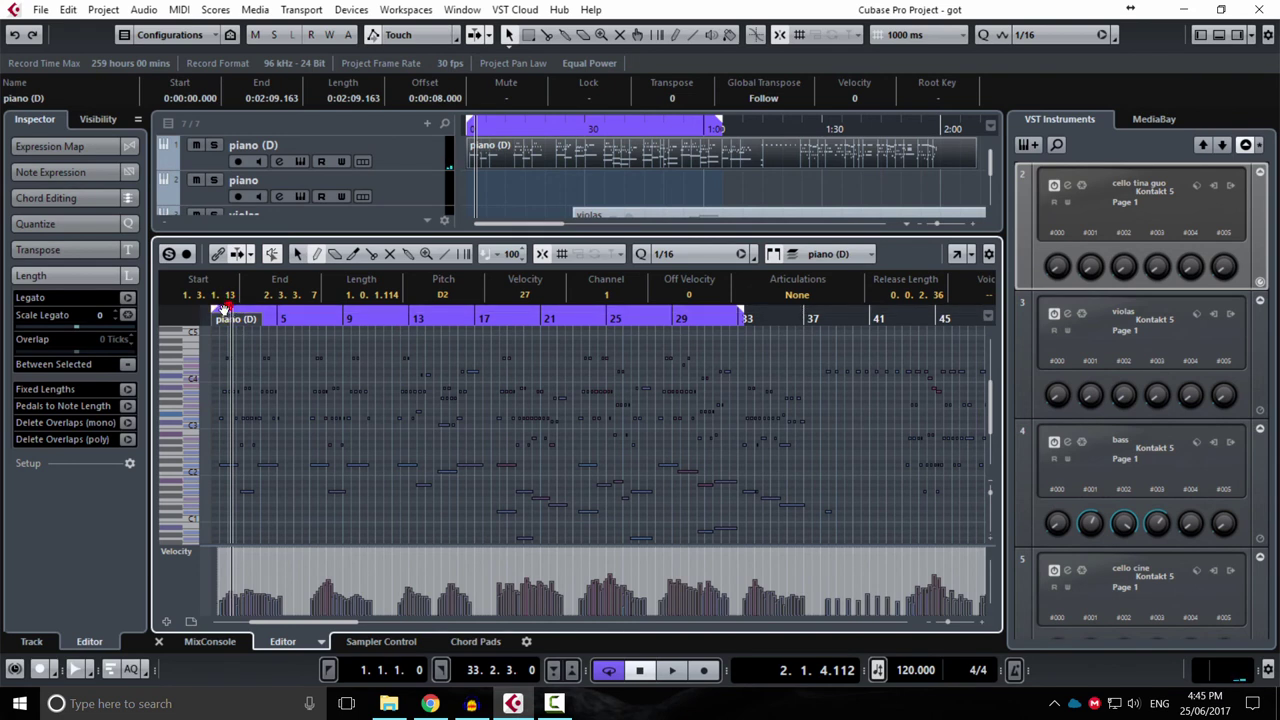
drag(298, 314, 145, 329)
drag(600, 414, 337, 414)
key(space)
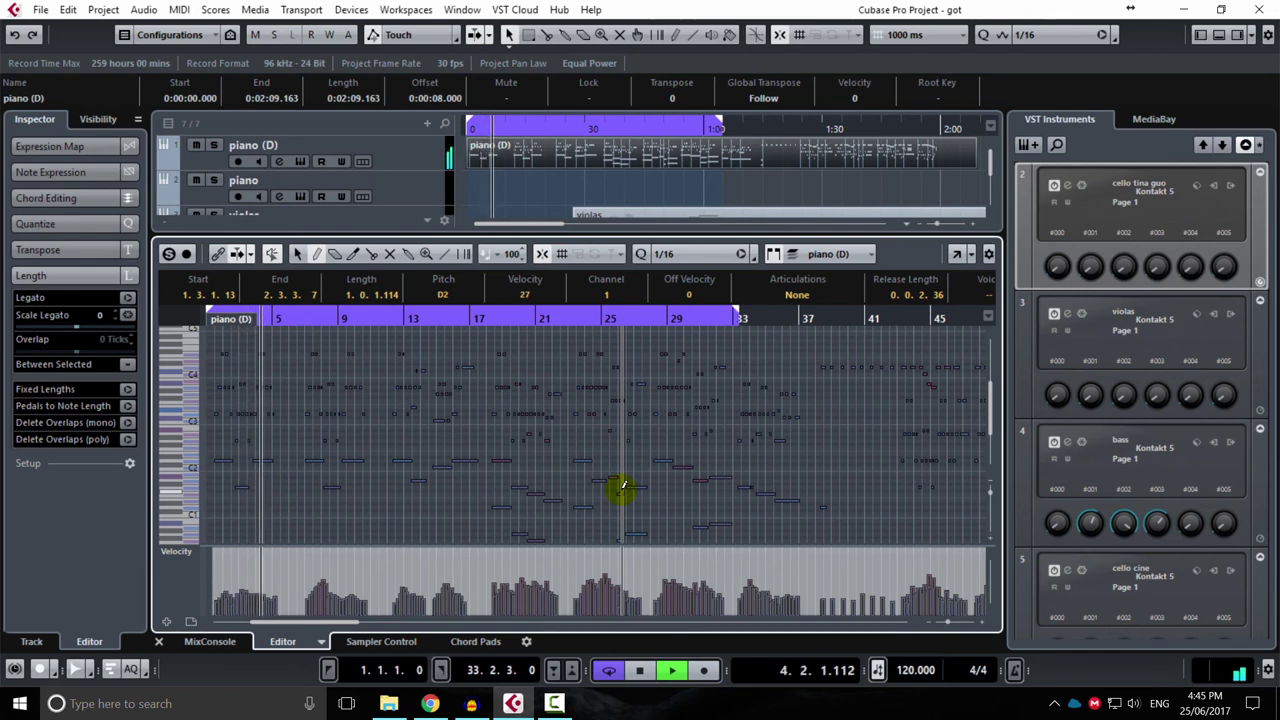
Open the piano's Kontakt instrument during playback, switch its interface colour tone to gold, and close it after stopping at bar 33
click(279, 161)
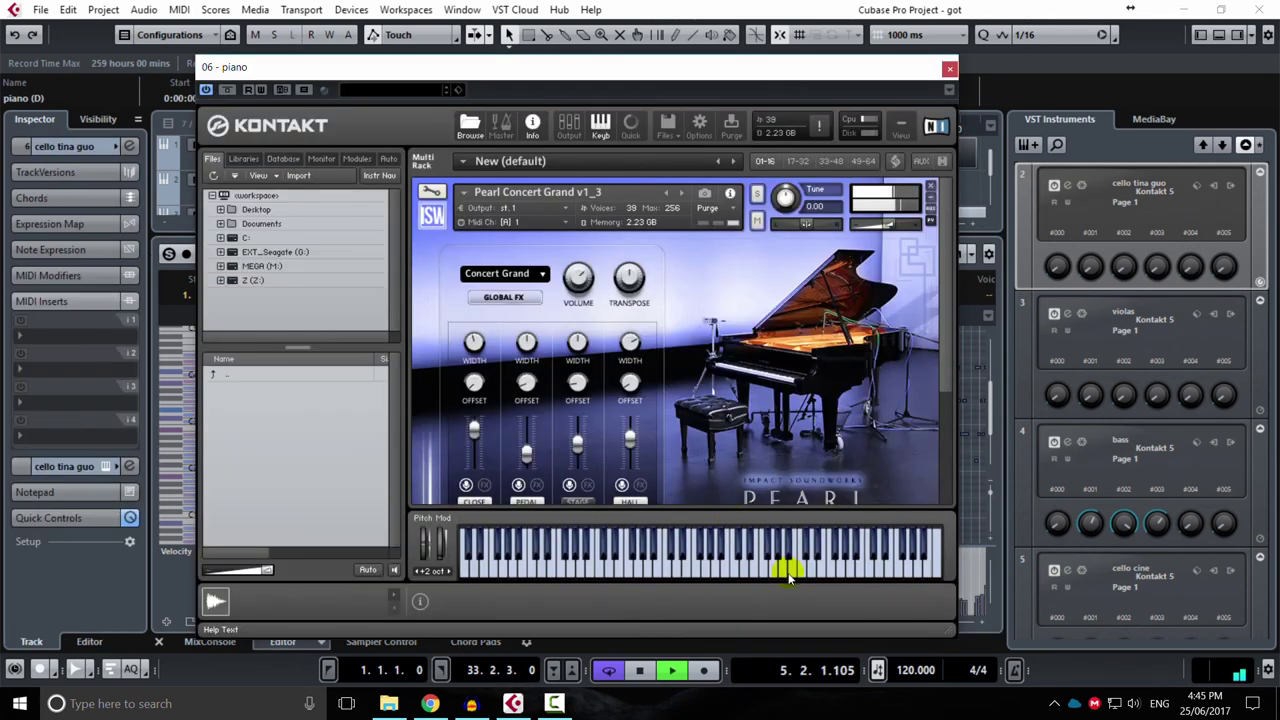
click(795, 502)
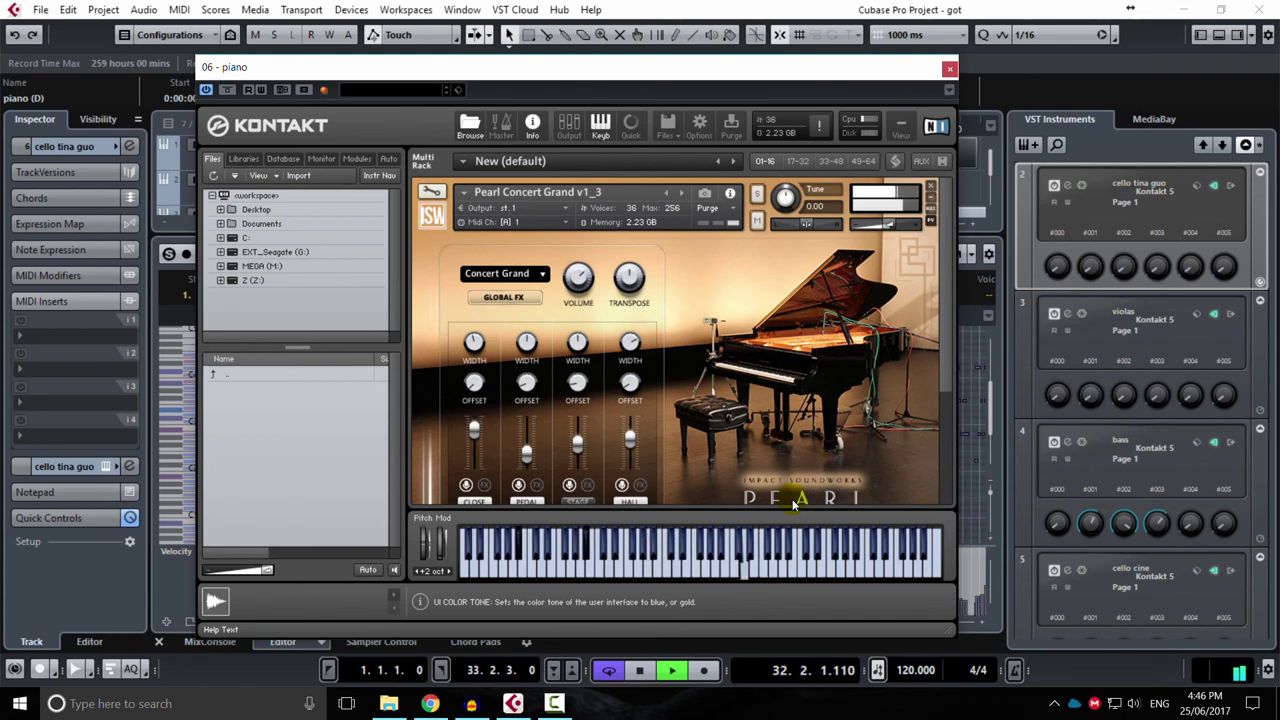
key(space)
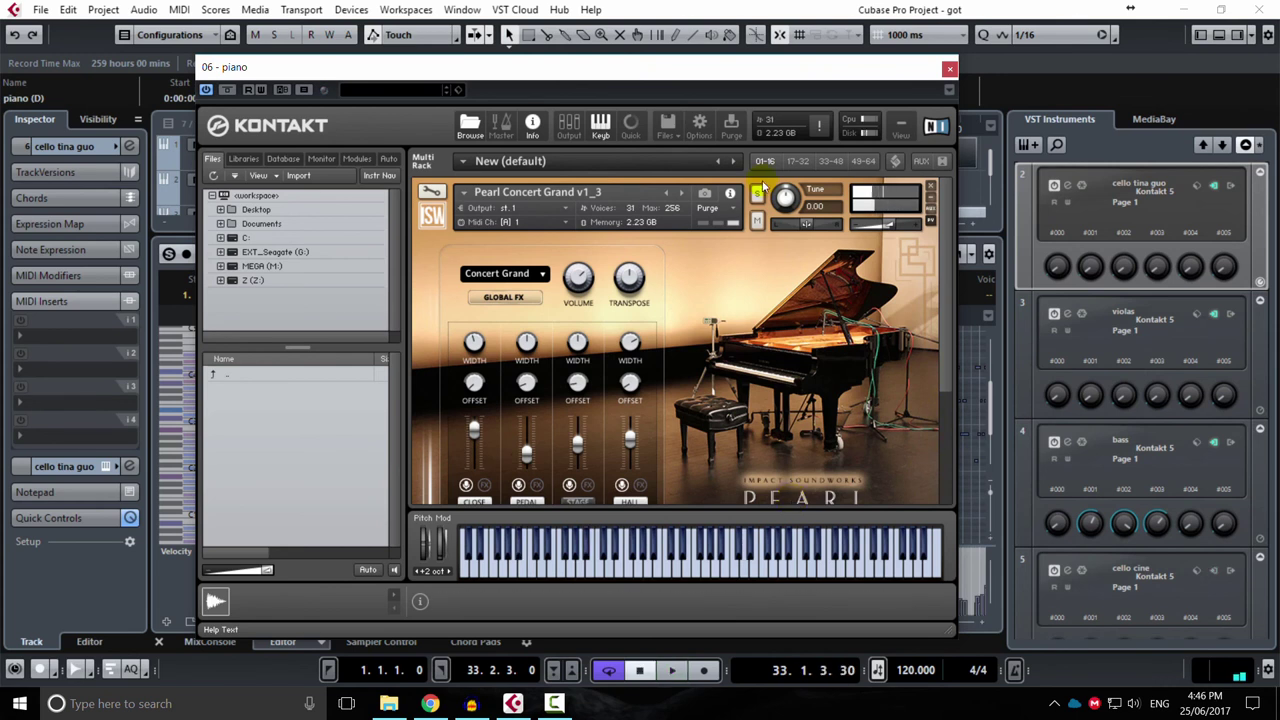
click(949, 70)
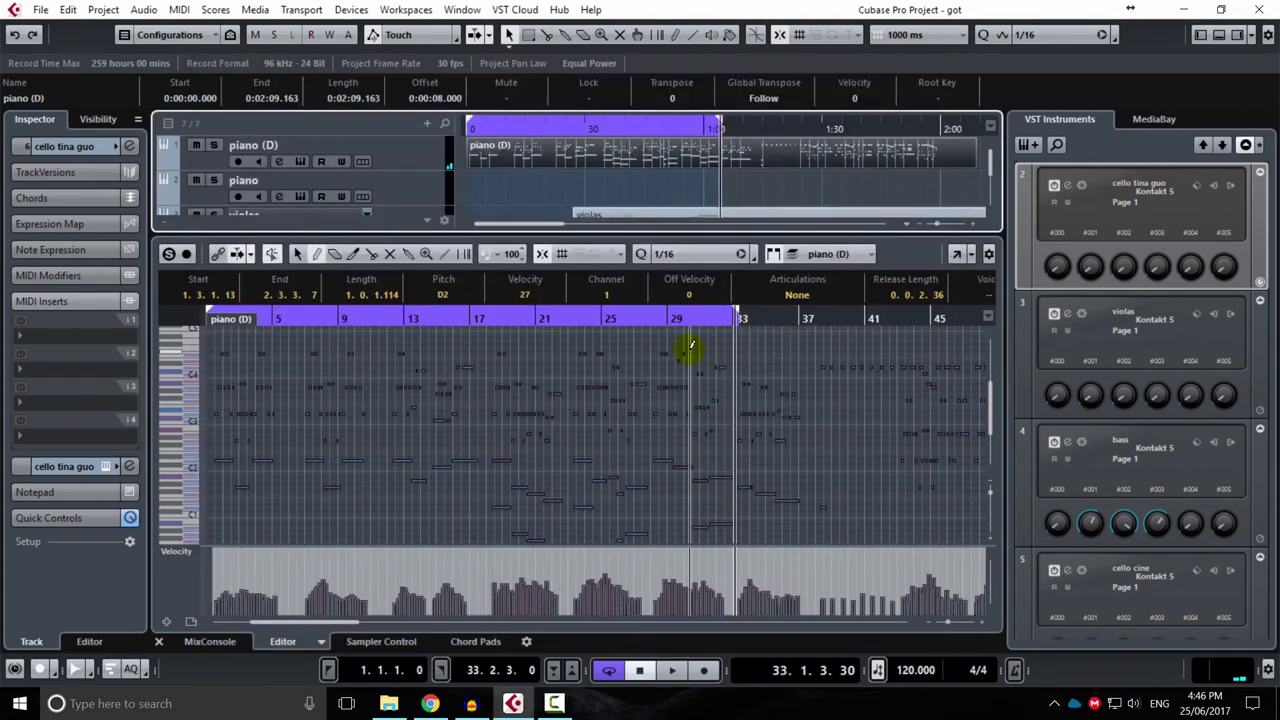
Play the second section of piano (D) after bar 33, enlarge the track area meanwhile, and stop at about bar 52
scroll(722, 192, right, 2)
click(715, 128)
key(space)
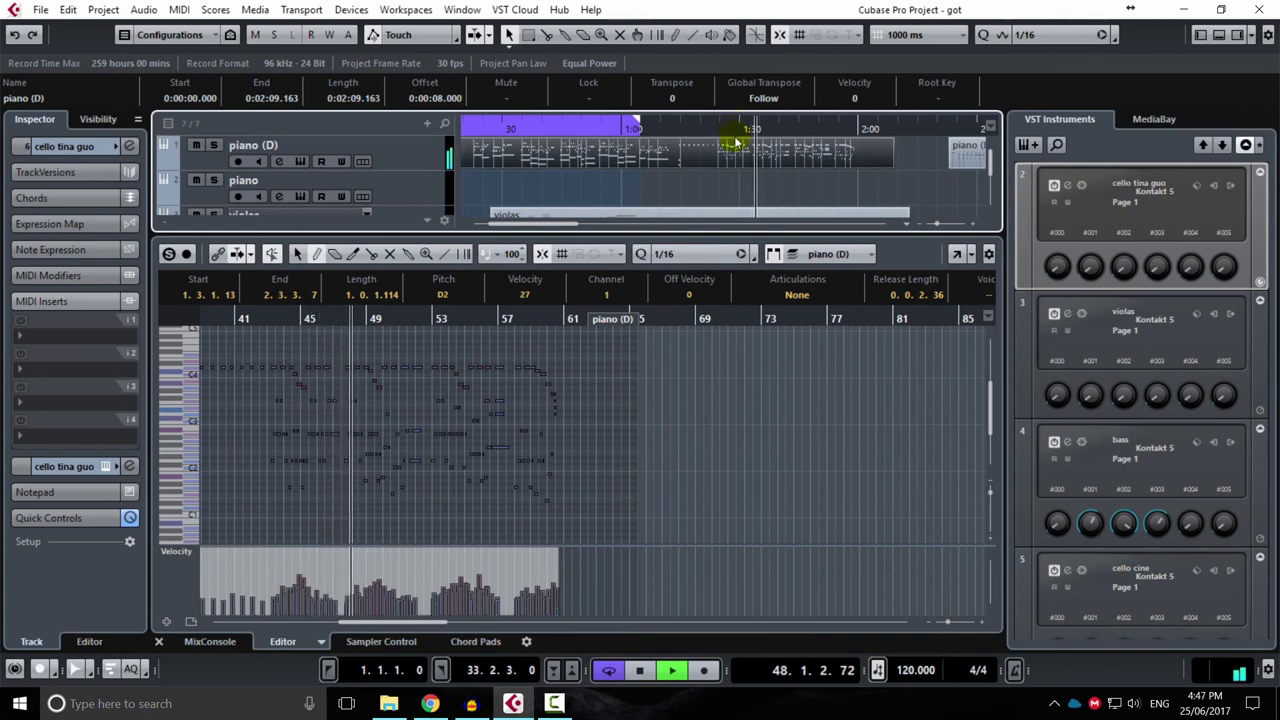
drag(703, 224, 683, 410)
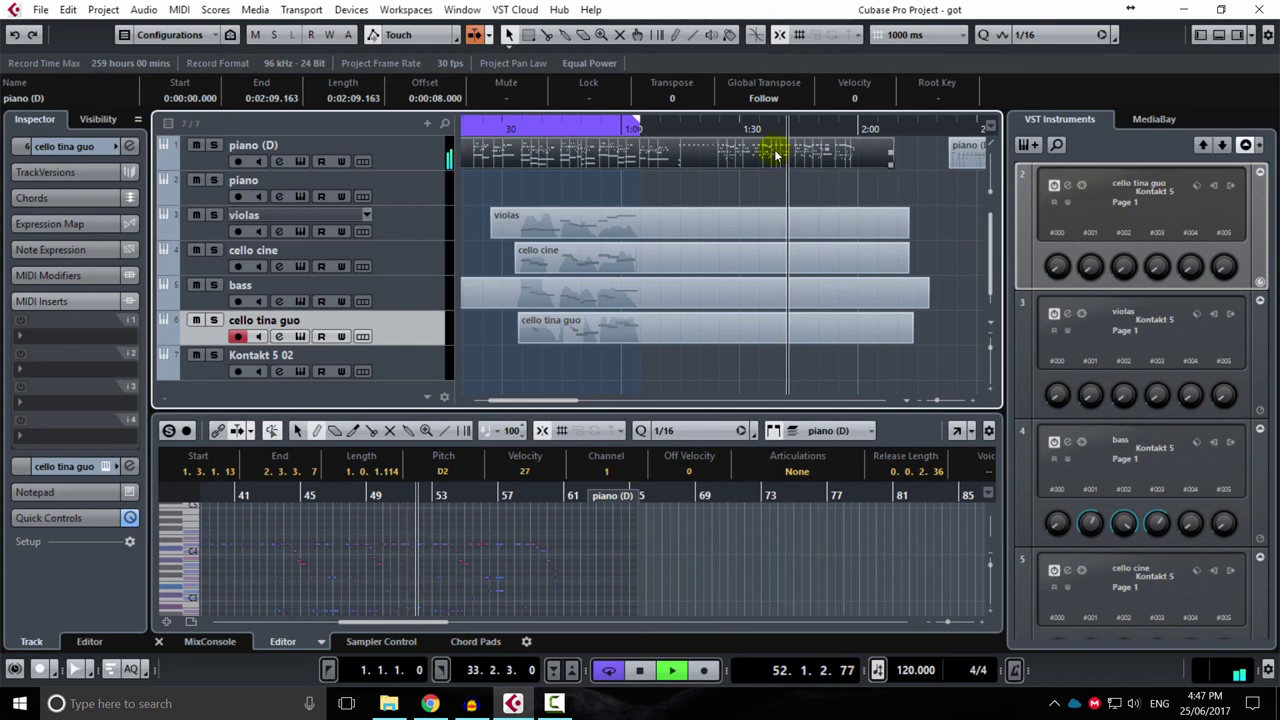
key(space)
Duplicate the cello tina guo track
right_click(404, 327)
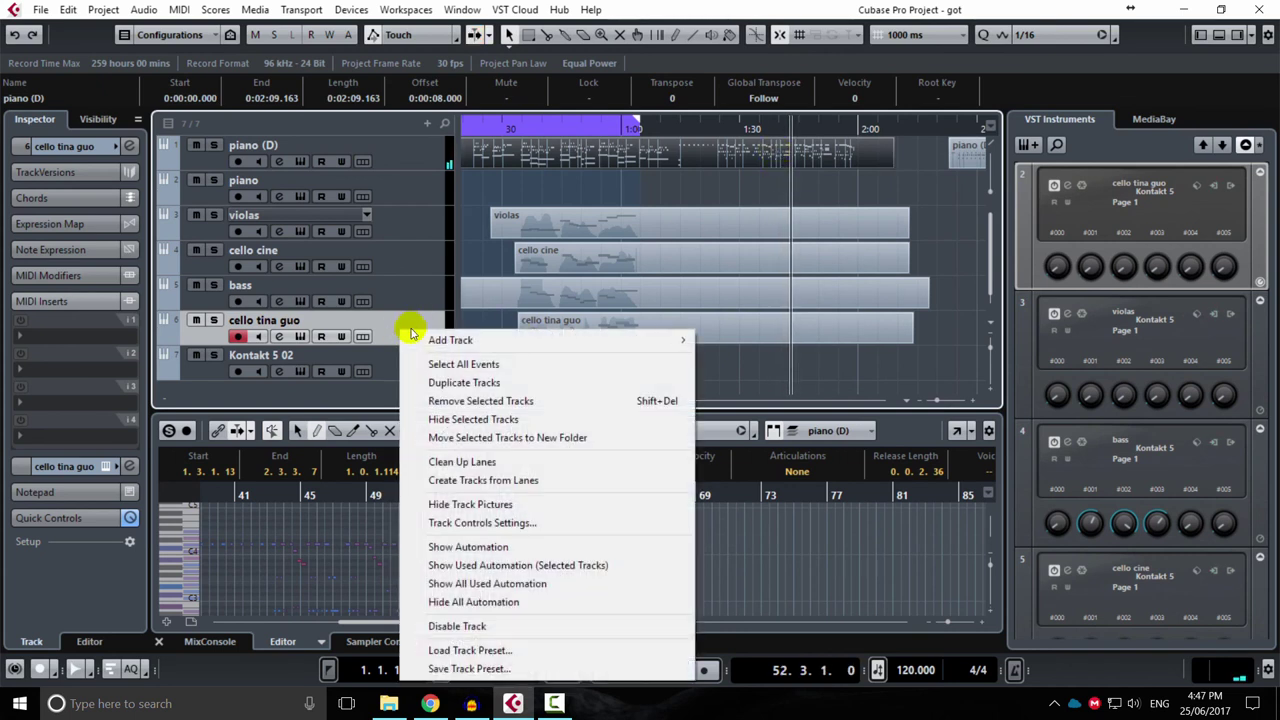
click(465, 383)
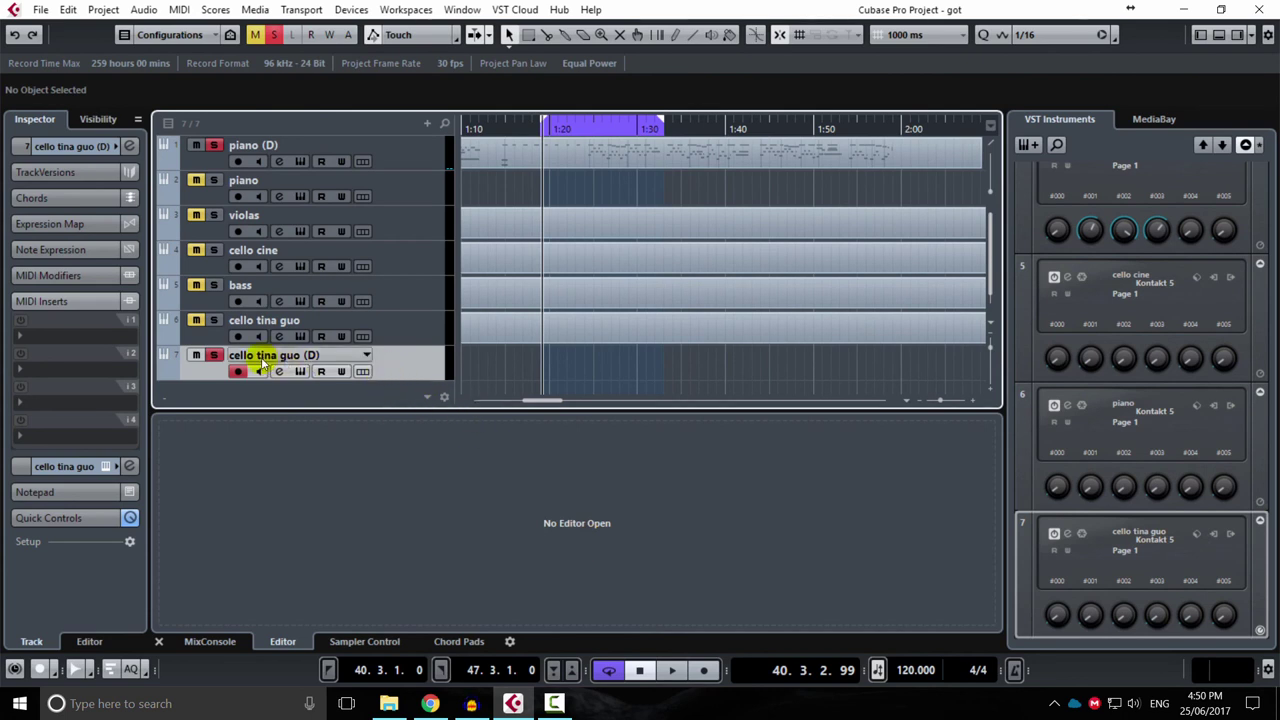
Show the Tina Guo Legato Kontakt instrument of the cello tina guo (D) track, switch its artist picture, and close the window
click(302, 371)
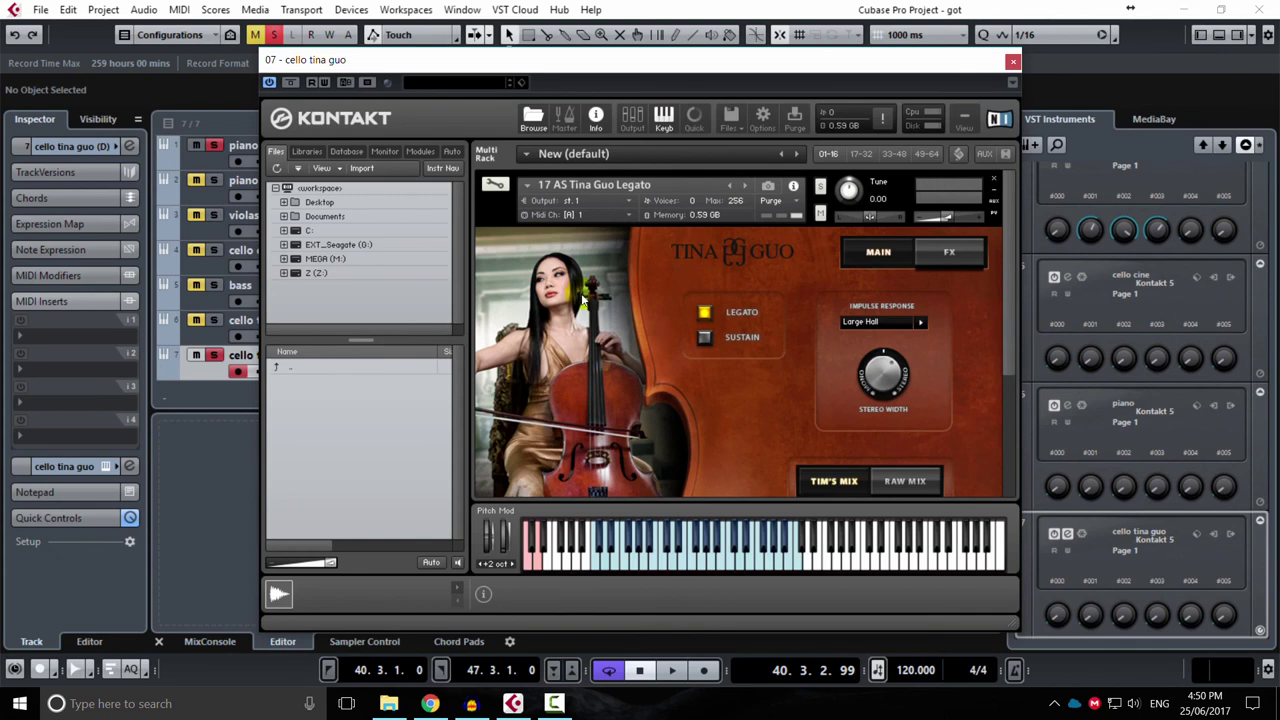
drag(1008, 340, 1037, 325)
click(497, 409)
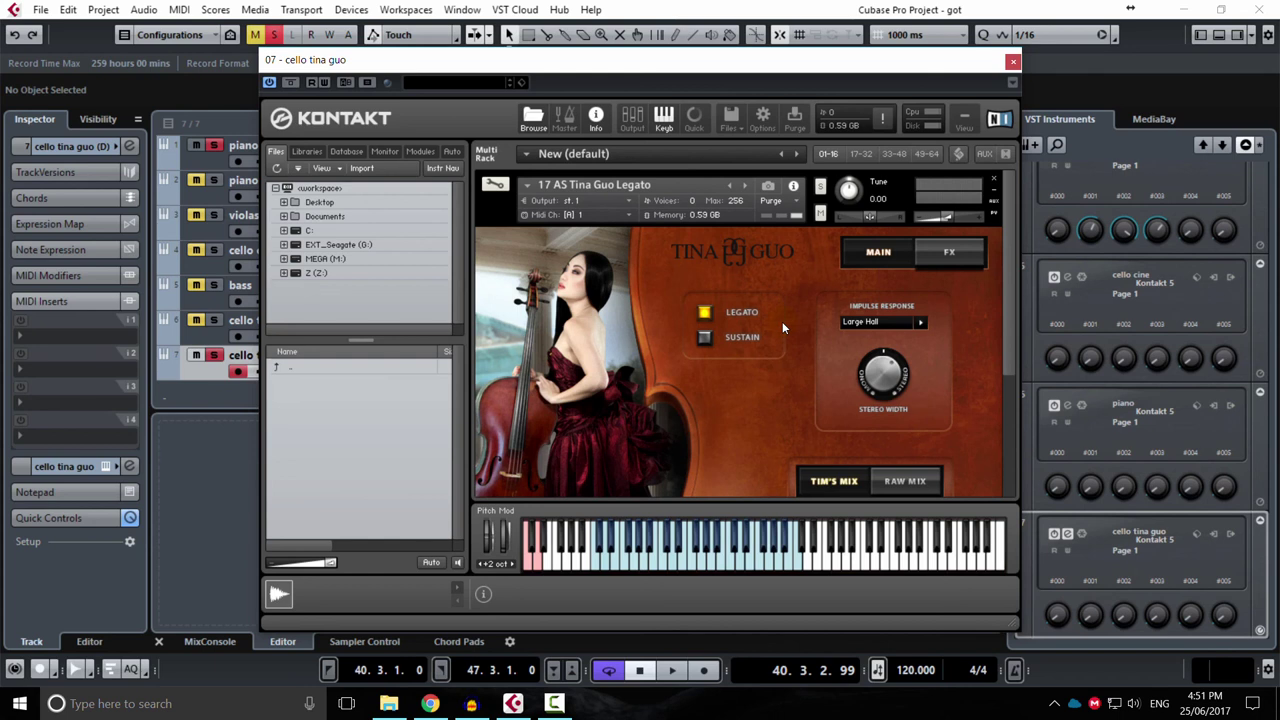
scroll(1010, 345, down, 1)
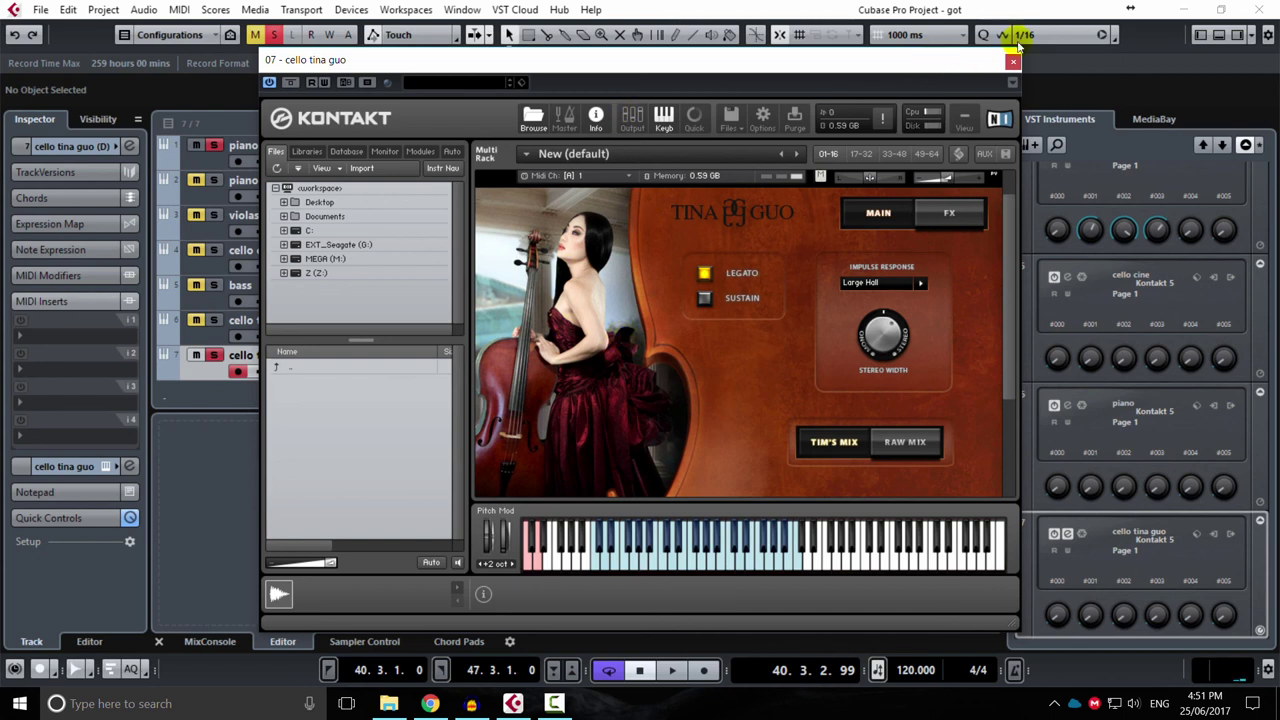
click(1013, 63)
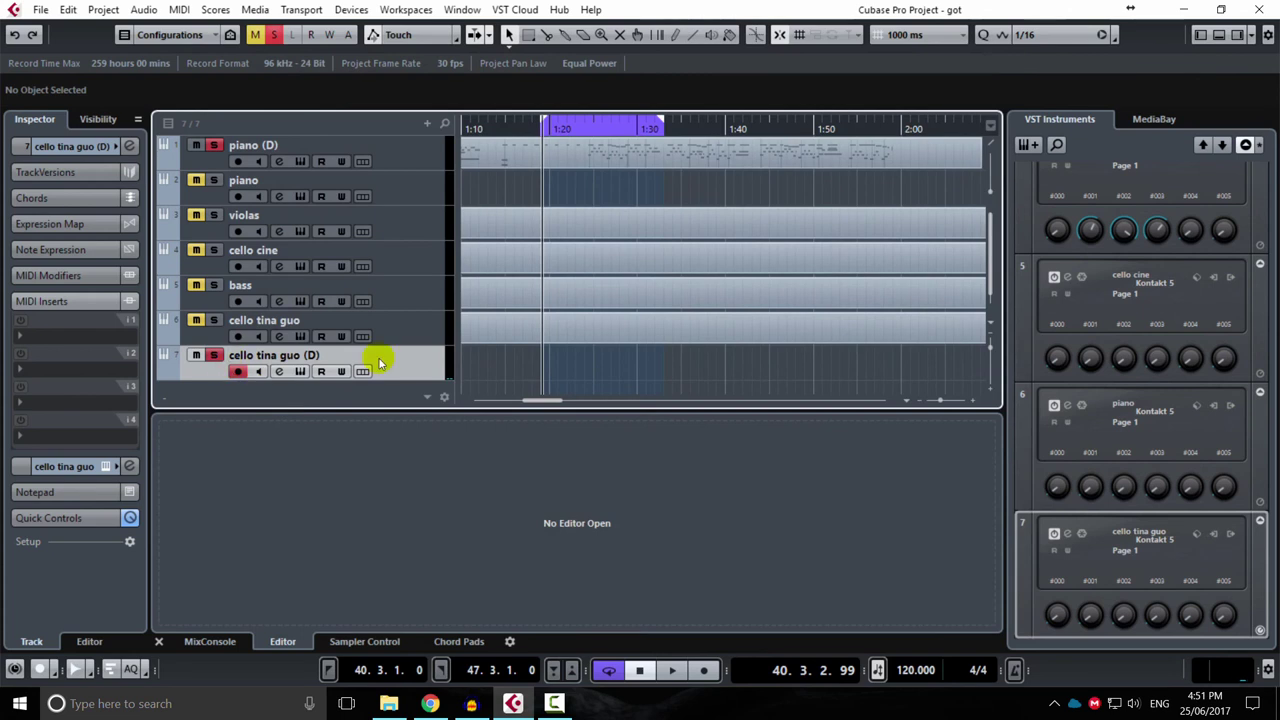
Play the soloed piano (D) and cello tina guo (D) tracks within the loop range twice, stopping at about bar 46
click(677, 672)
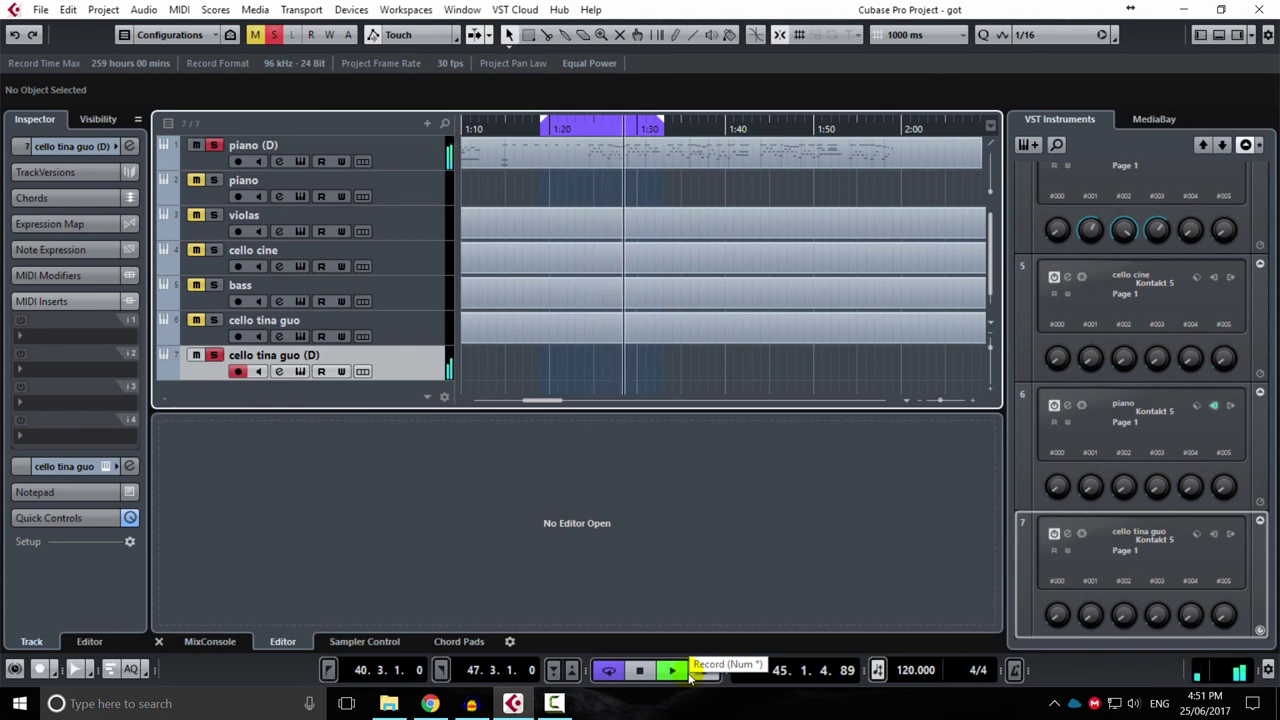
key(space)
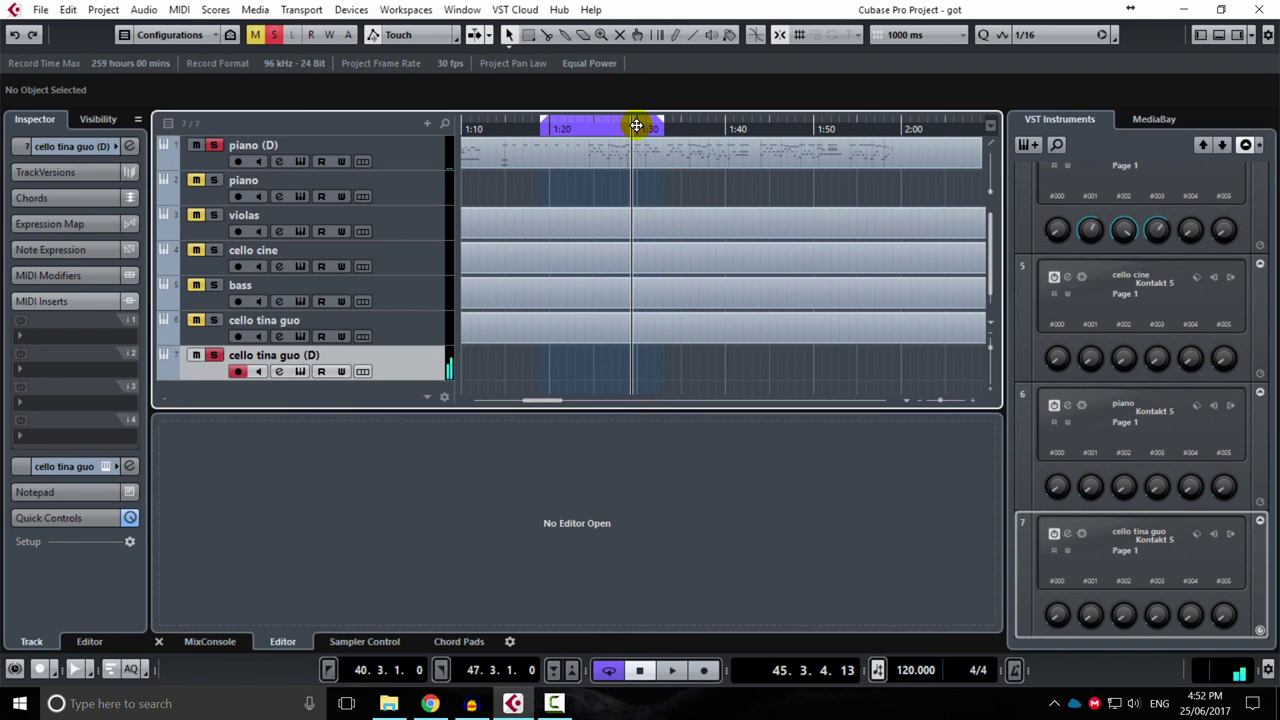
drag(636, 125, 558, 126)
click(672, 670)
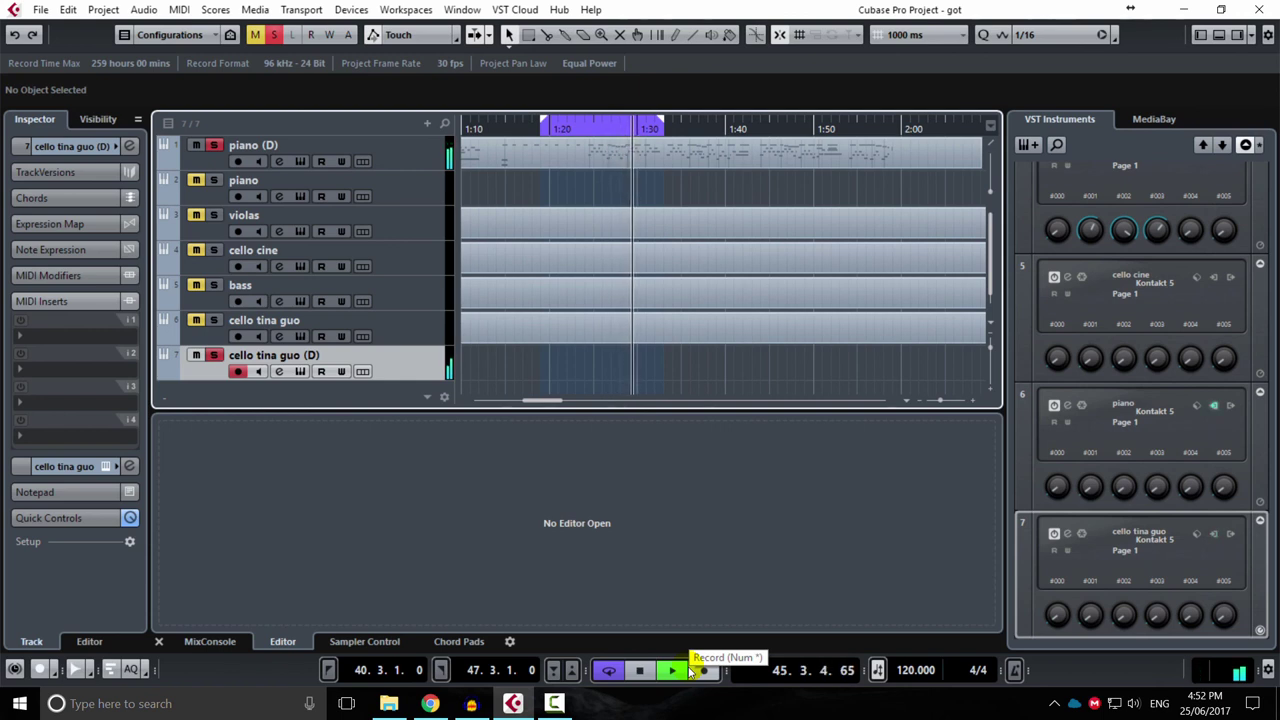
key(space)
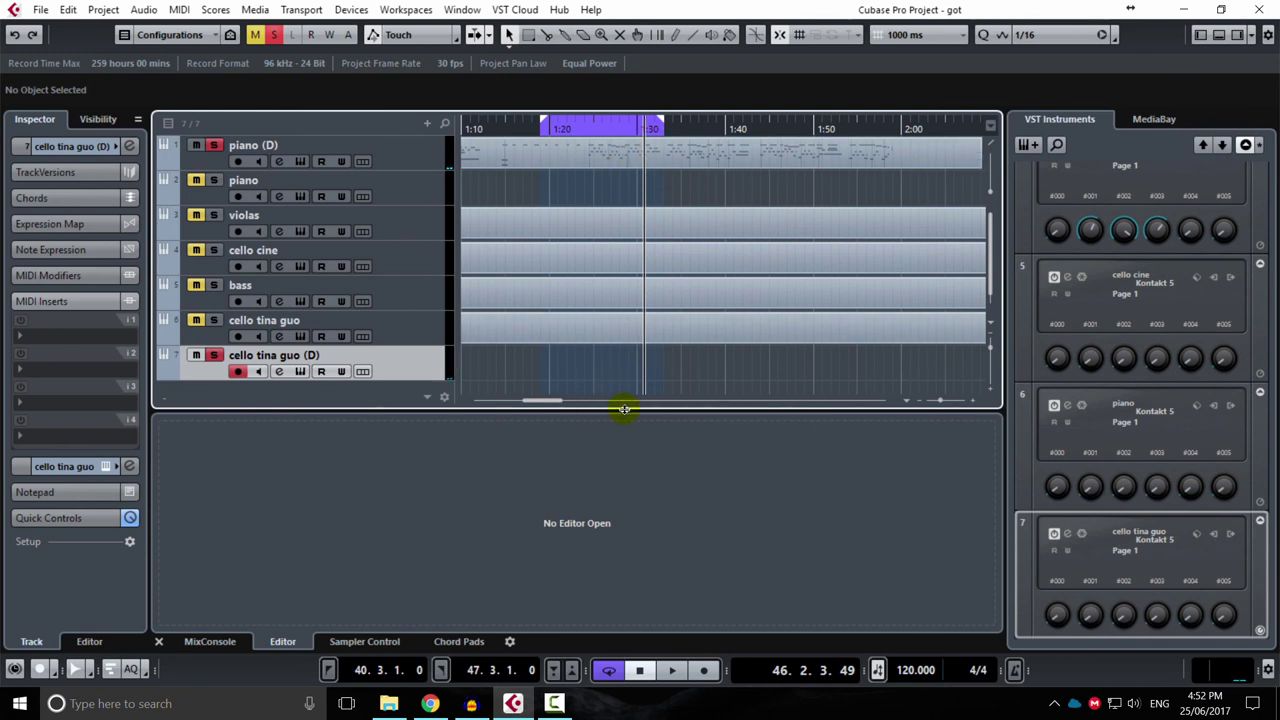
Enlarge the track area and set the playback position to bar 43, beat 3
drag(626, 409, 626, 483)
click(595, 128)
click(591, 128)
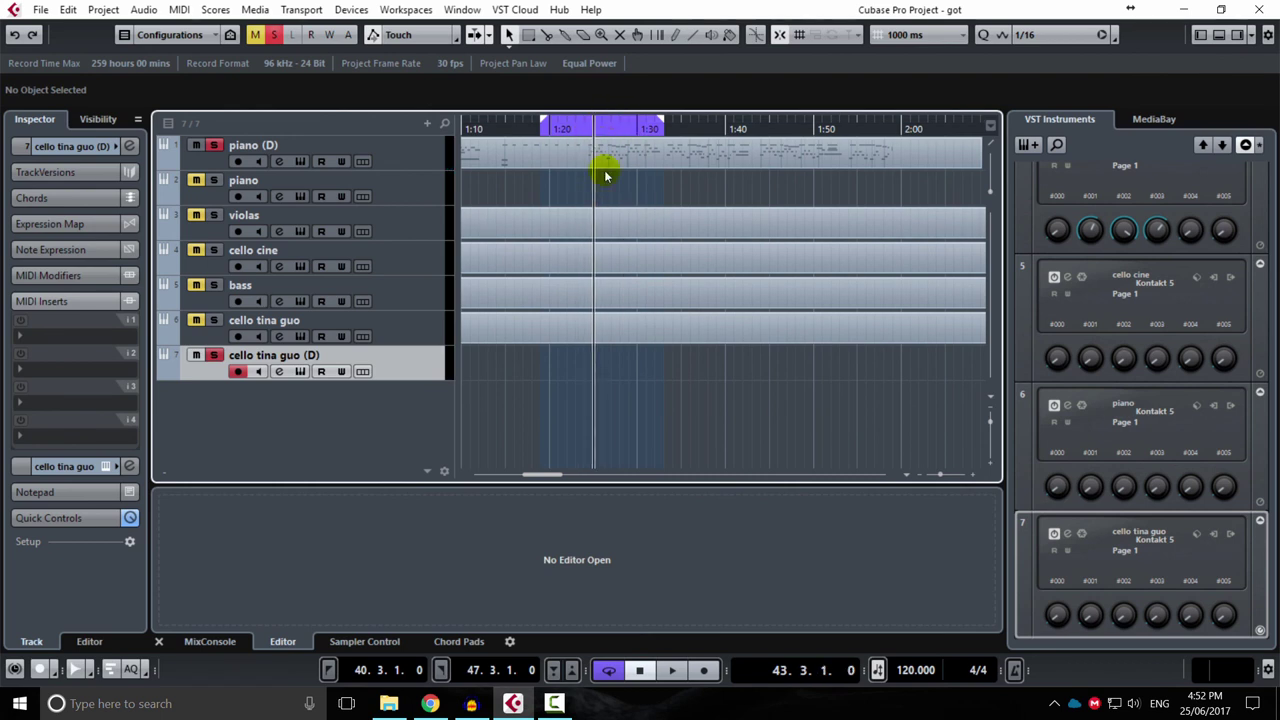
Examine the earlier violas, cello cine, bass and cello tina guo parts between about 0:30 and 1:10
drag(559, 347, 795, 341)
drag(648, 340, 731, 348)
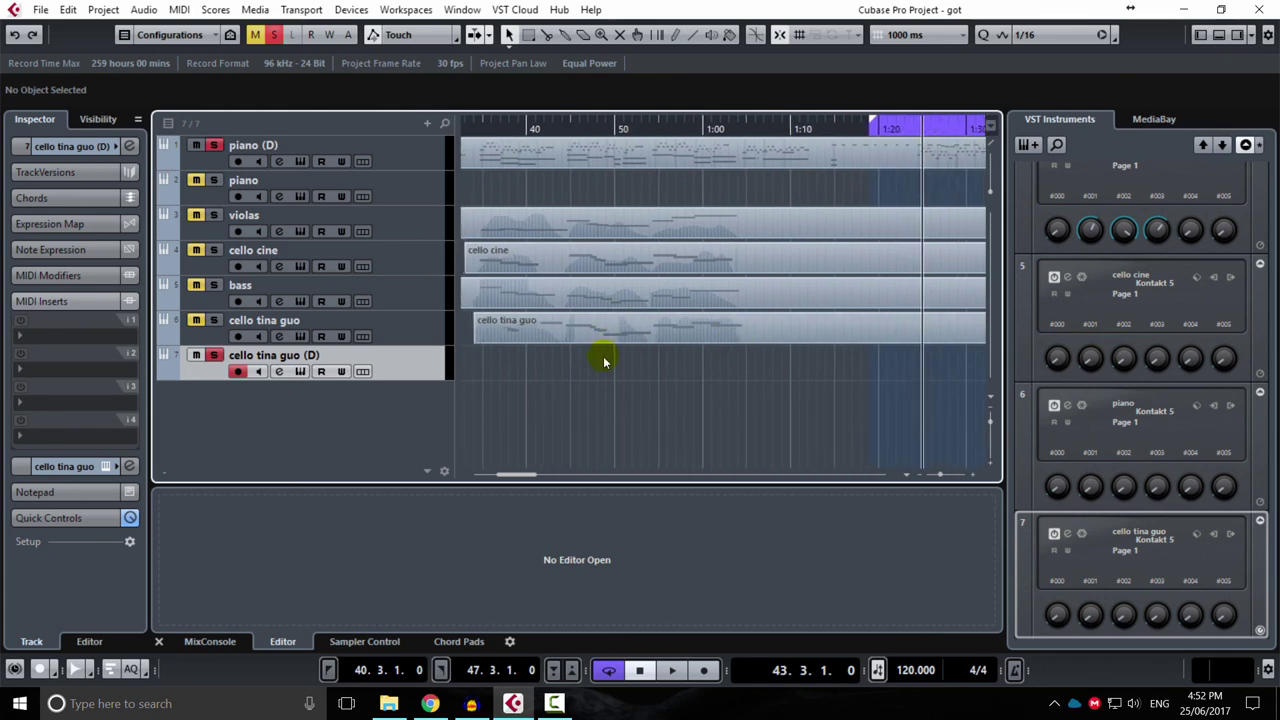
drag(606, 357, 664, 350)
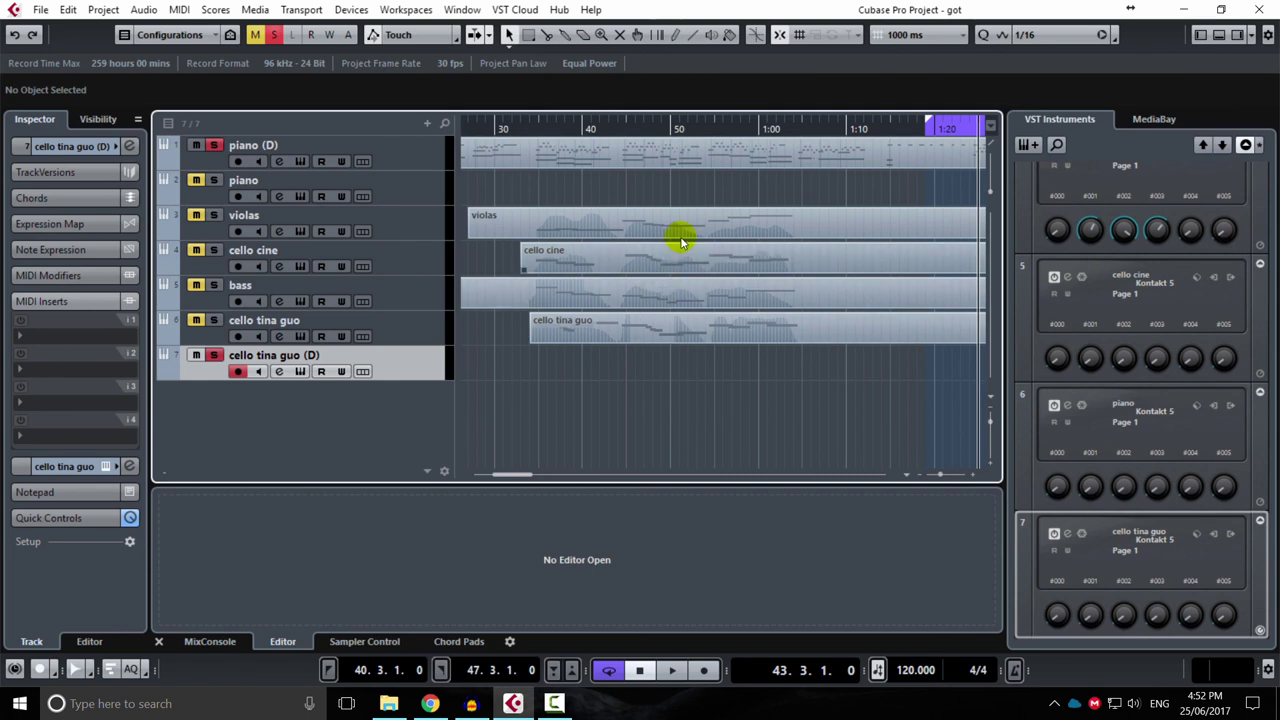
scroll(853, 335, right, 3)
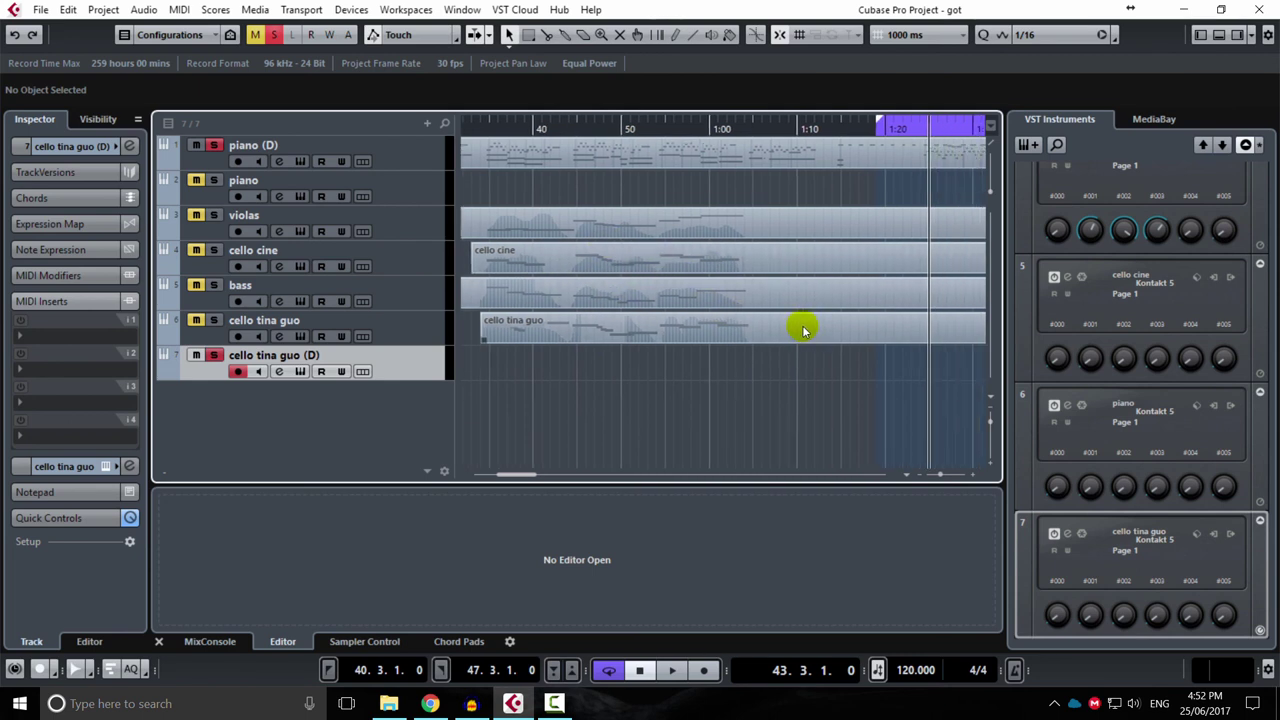
drag(790, 330, 784, 330)
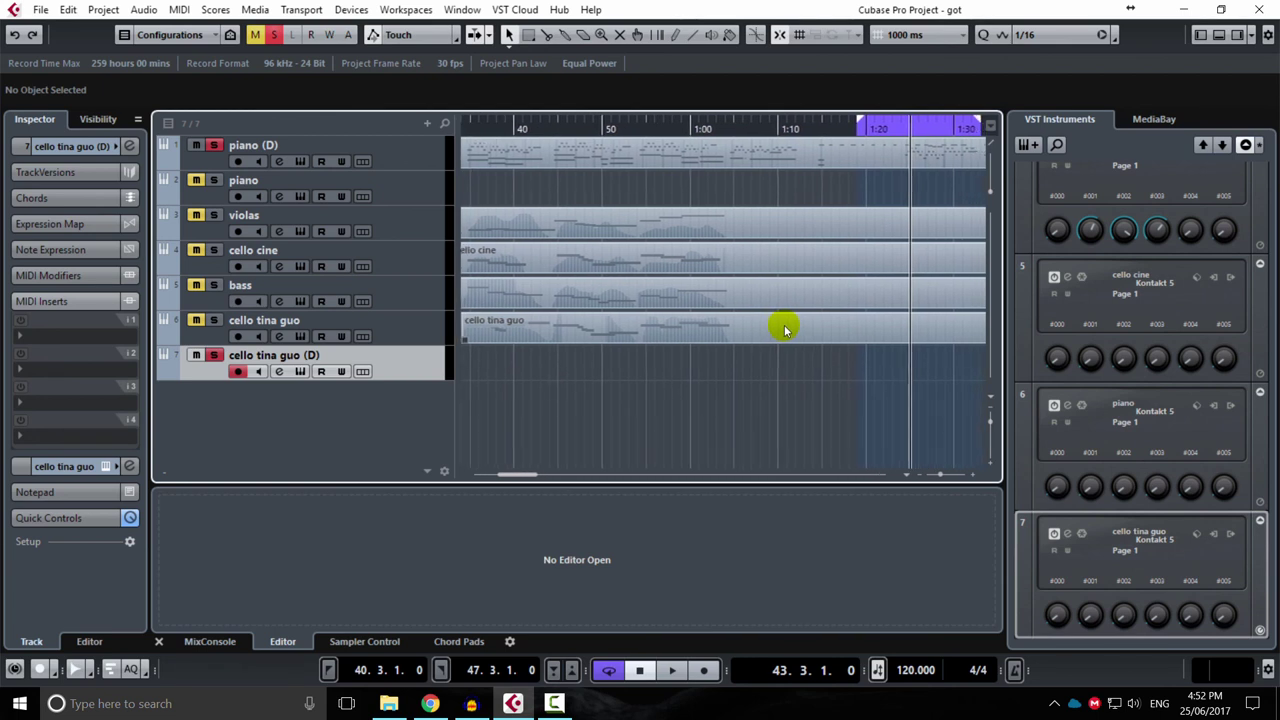
scroll(800, 330, left, 2)
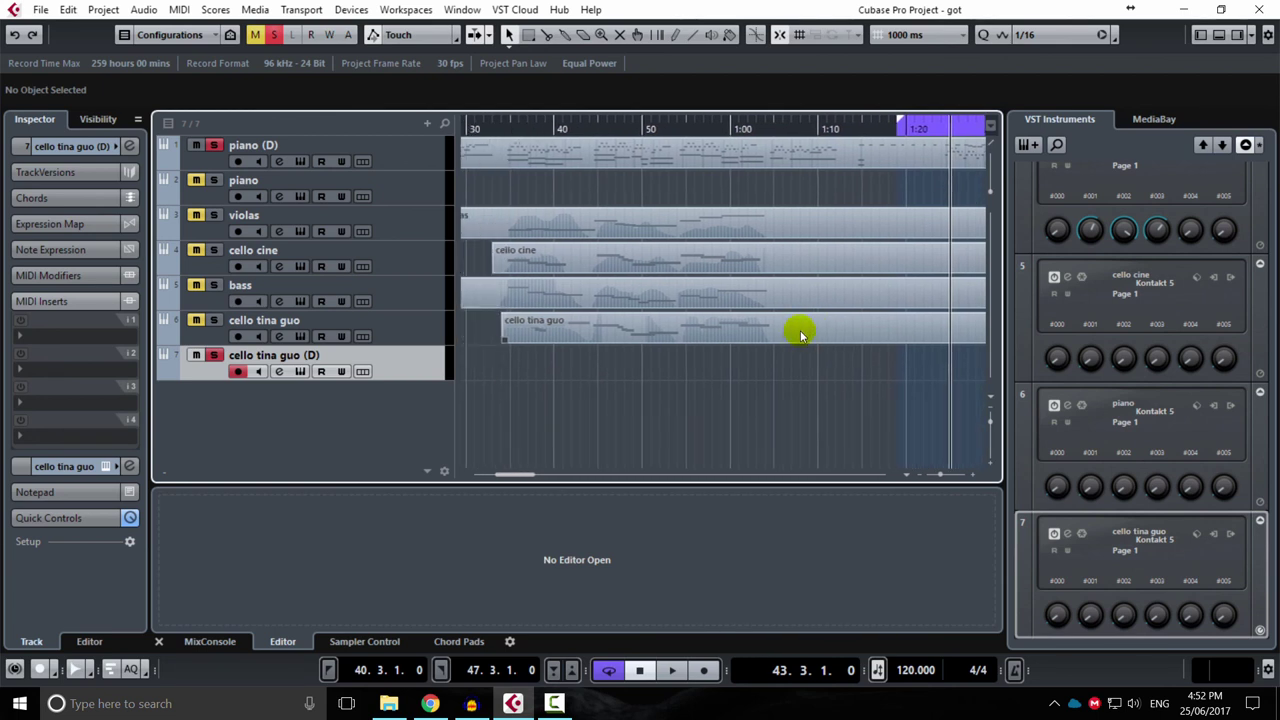